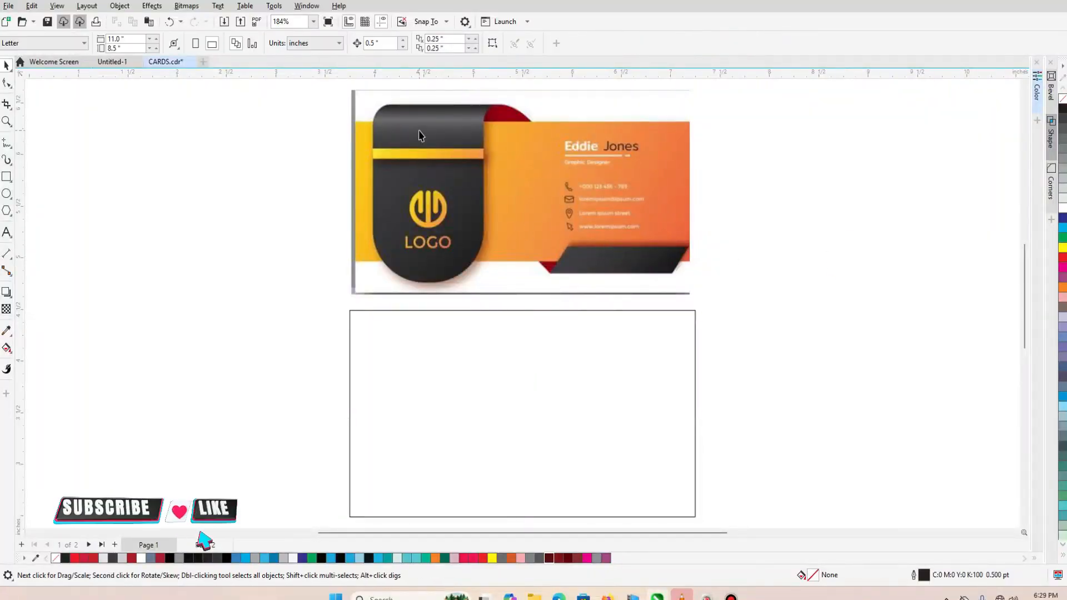
Step: Add a full-width, shorter copy of the empty card rectangle, centred vertically inside it to form the horizontal band
click(501, 311)
drag(521, 308, 523, 346)
click(705, 333)
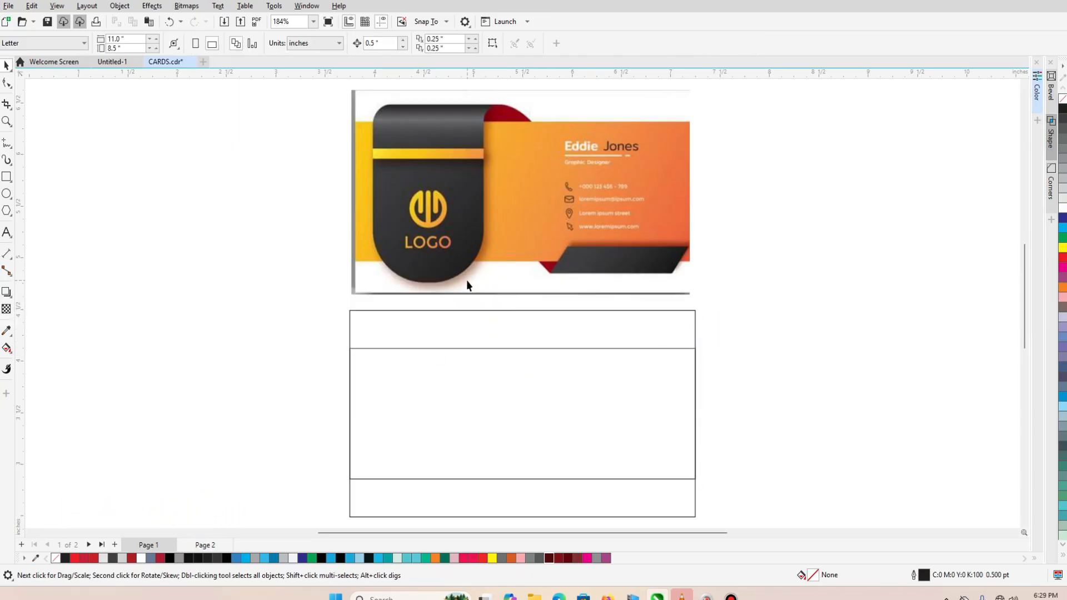
Step: Draw an upright rectangle about 1.08 by 1.75 inches over the left part of the band, extending above and below it
click(7, 177)
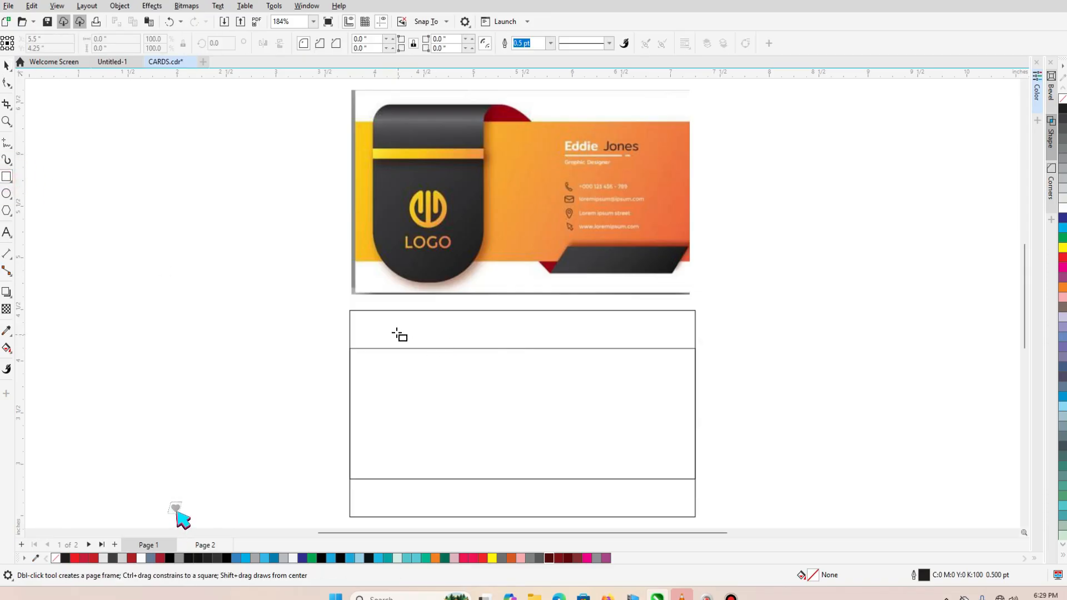
drag(389, 324, 495, 517)
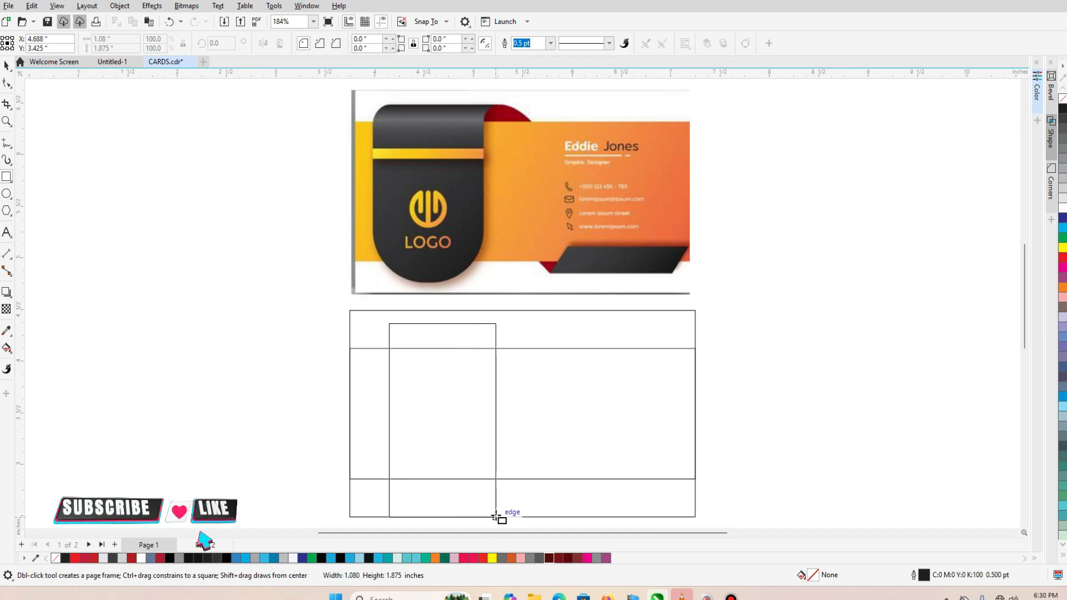
drag(496, 517, 496, 505)
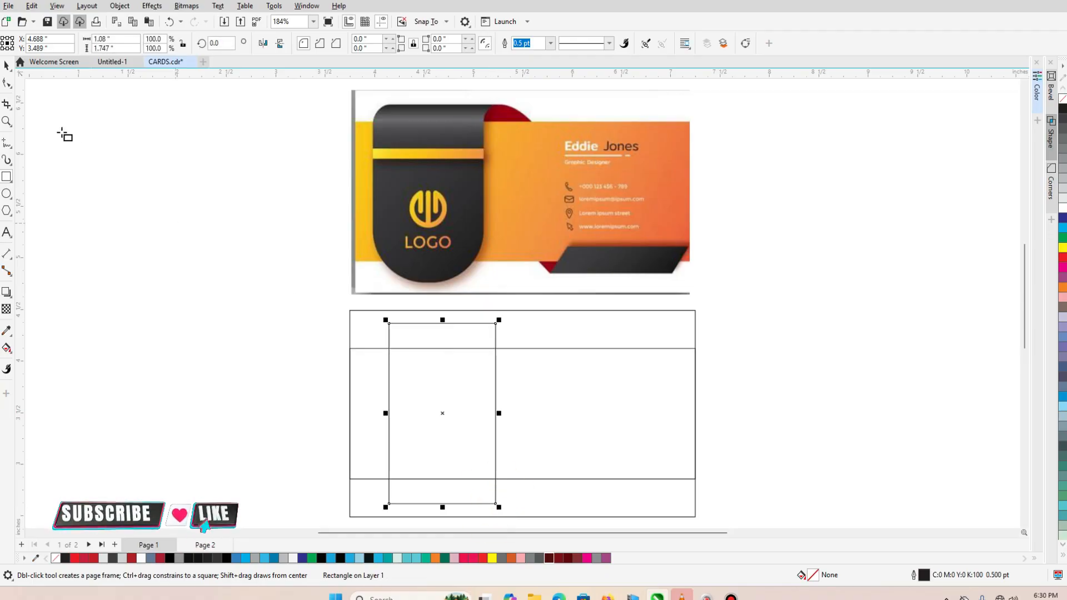
Step: Round both bottom corners of the upright rectangle fully to 0.54 inches, forming a semicircular end
click(8, 83)
click(389, 504)
key(shift)
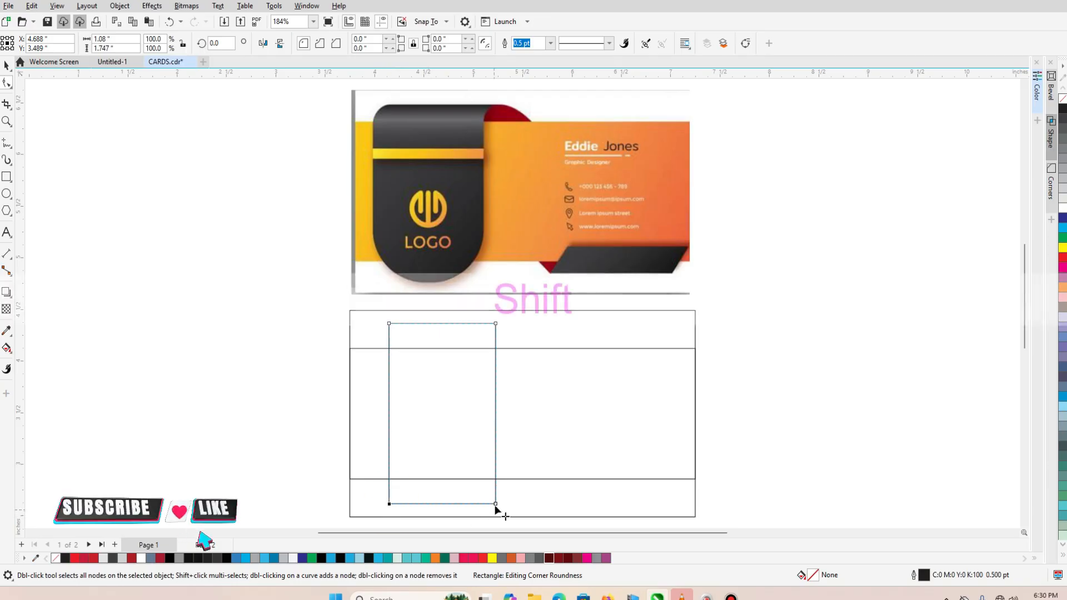
drag(496, 505, 485, 439)
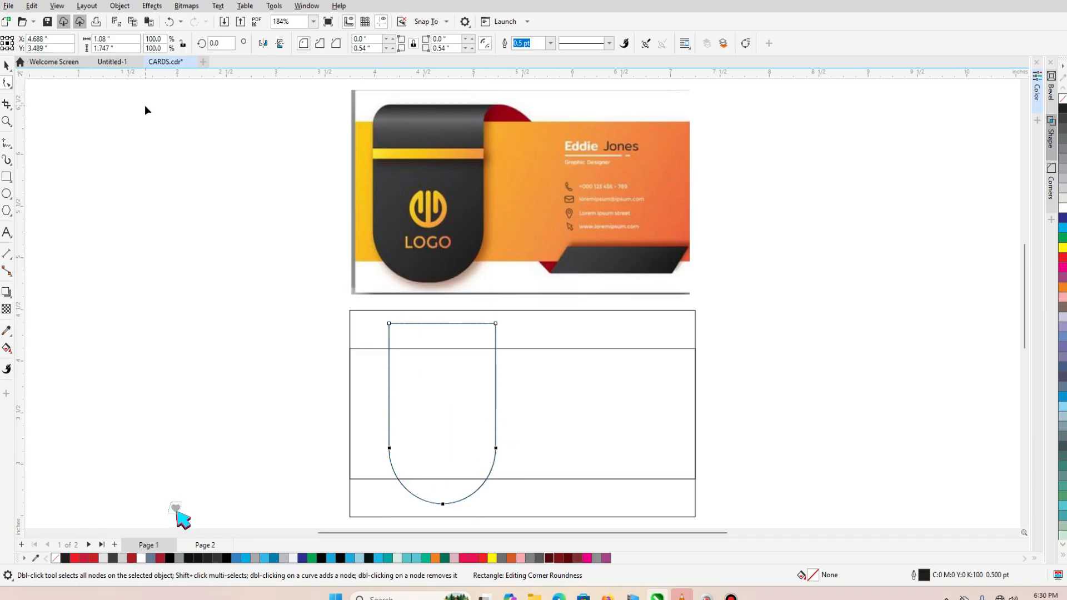
Step: Round only the top-left corner of the upright tab shape to about 0.24 inches
click(390, 325)
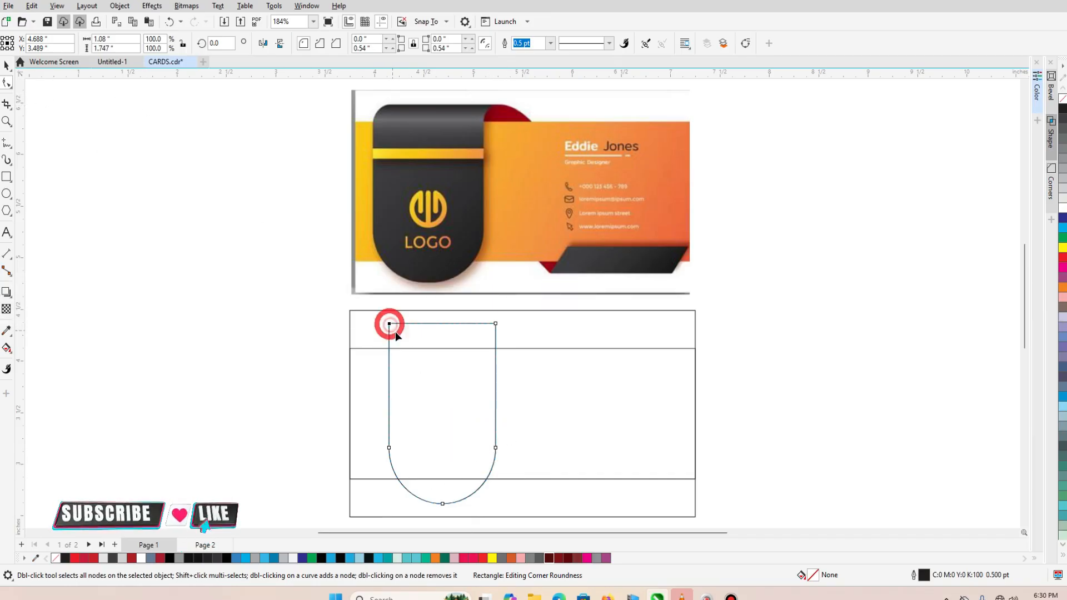
click(391, 325)
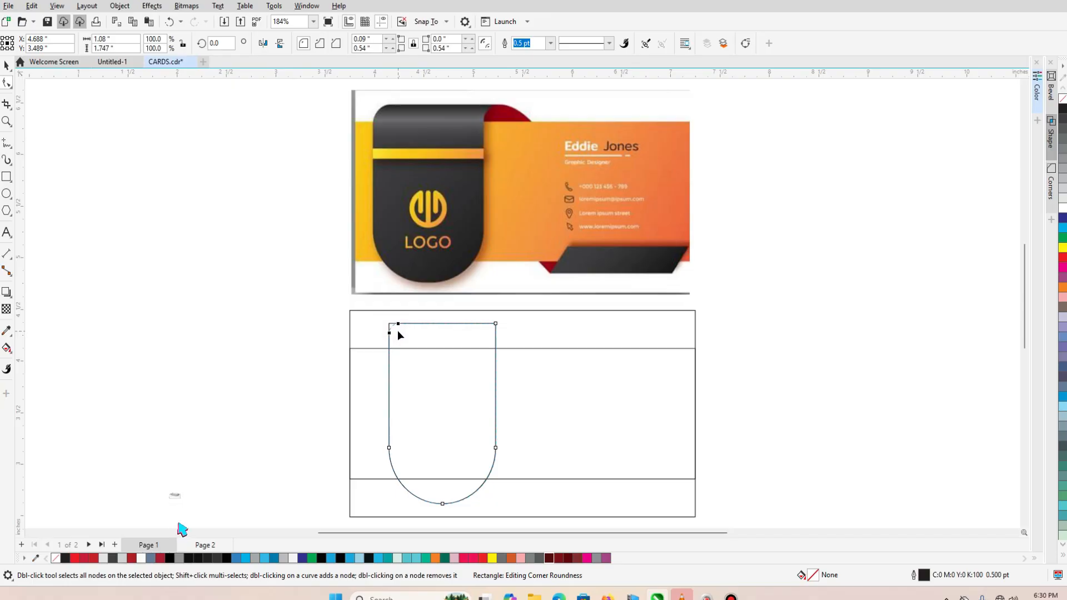
drag(404, 336, 404, 334)
drag(406, 329, 393, 345)
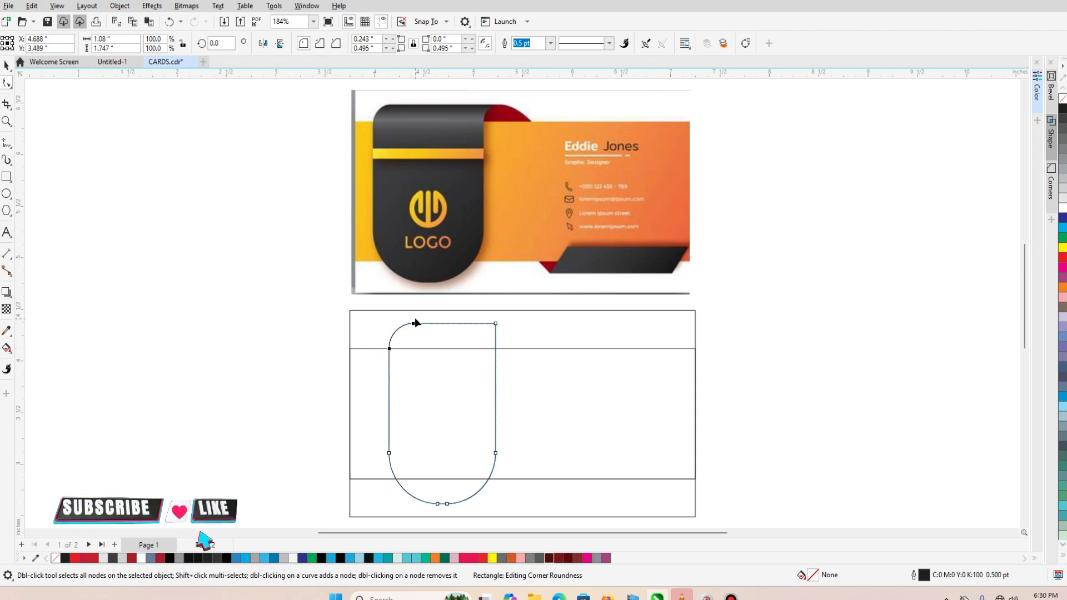
click(7, 65)
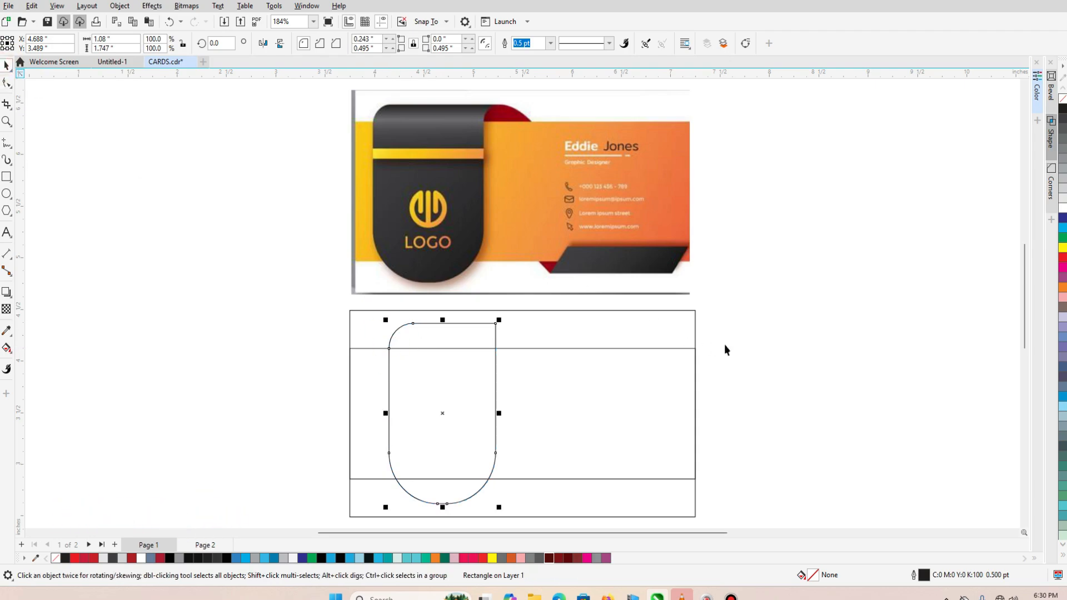
click(762, 339)
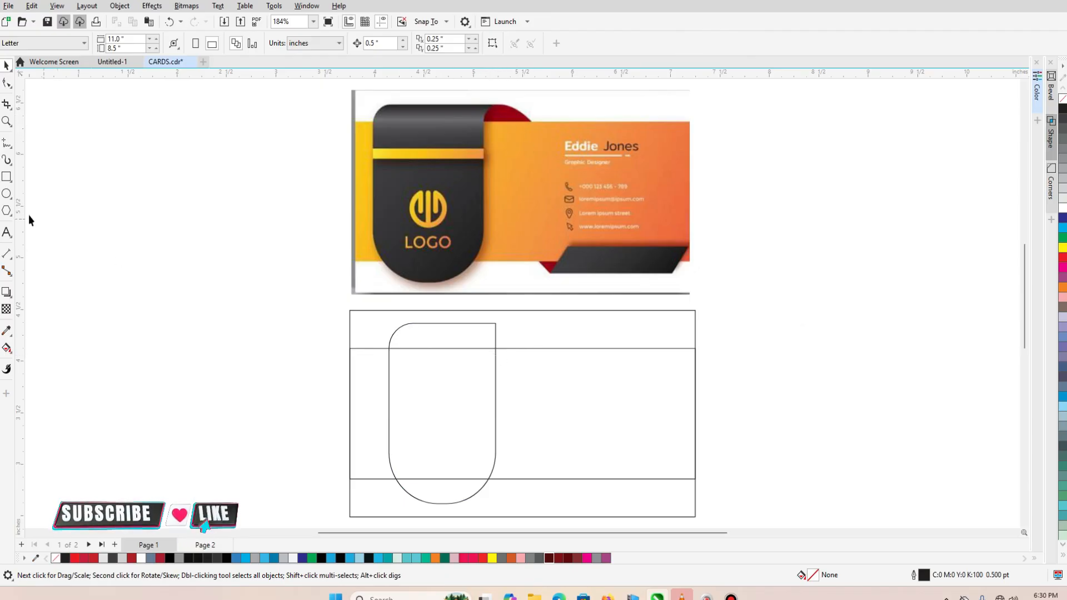
Step: Draw an upright ellipse about 0.51 by 0.74 inches in the empty area beside the reference card
click(7, 194)
drag(745, 213, 794, 290)
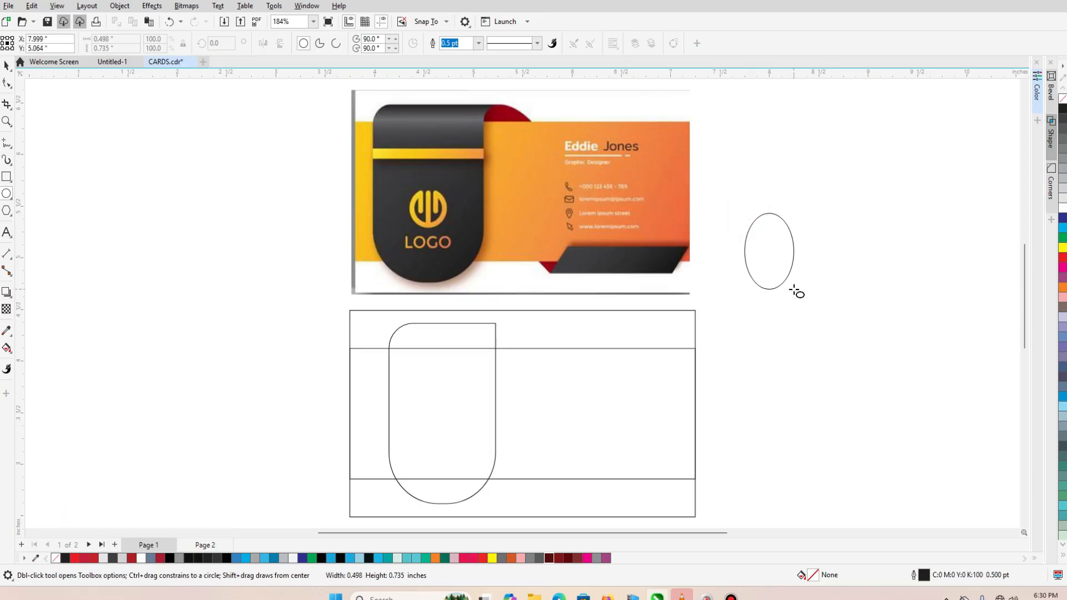
drag(794, 290, 796, 289)
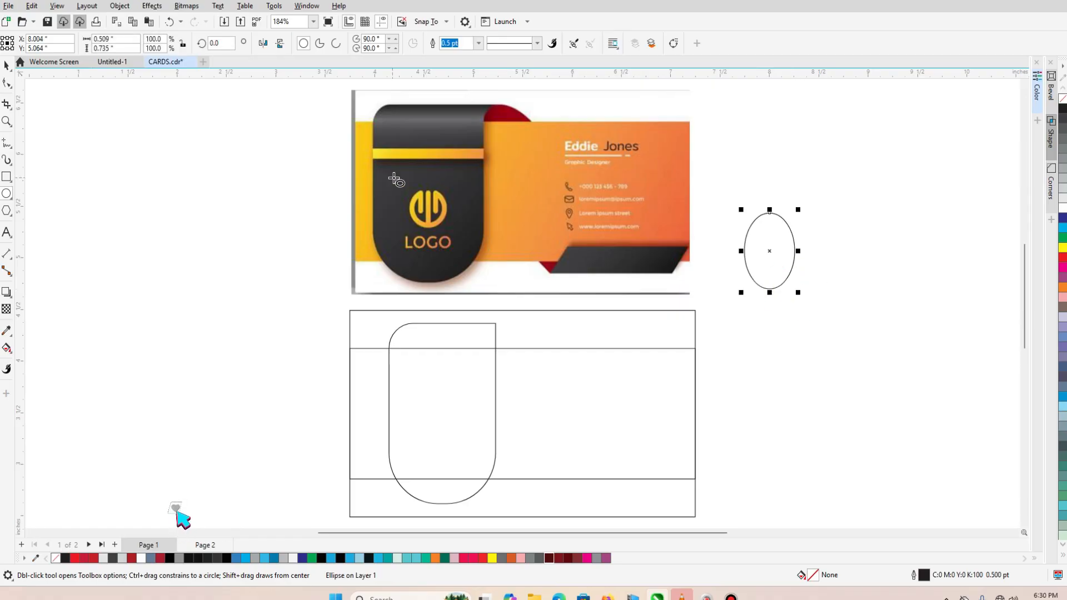
Step: Convert the ellipse to curves and reshape it into a narrow teardrop with a pointed top, about 0.45 inches wide
click(673, 42)
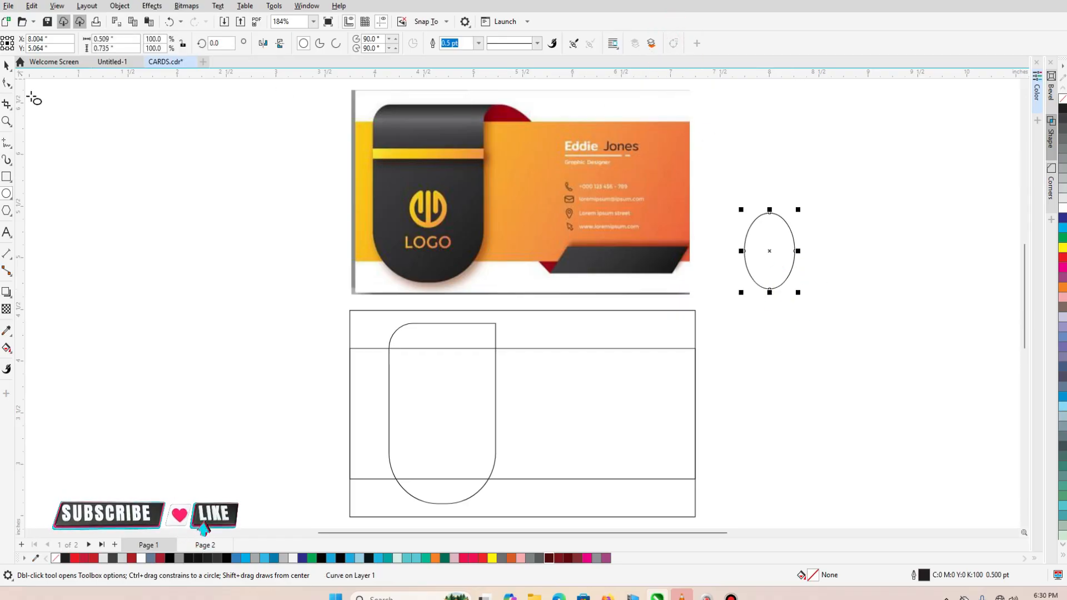
click(7, 83)
drag(753, 201, 792, 238)
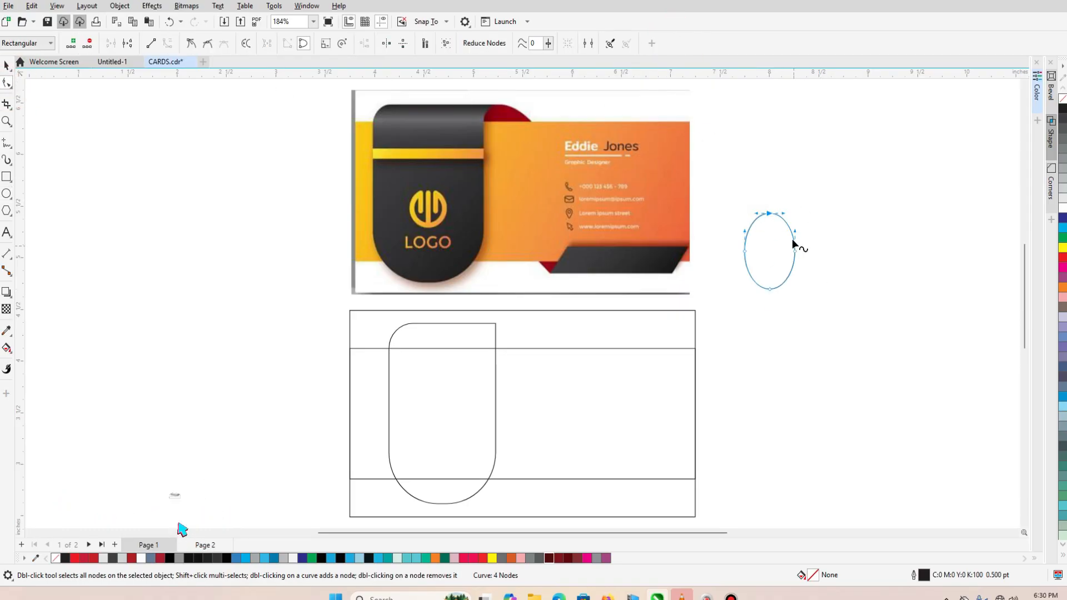
click(326, 47)
click(799, 233)
drag(799, 233, 775, 242)
click(7, 65)
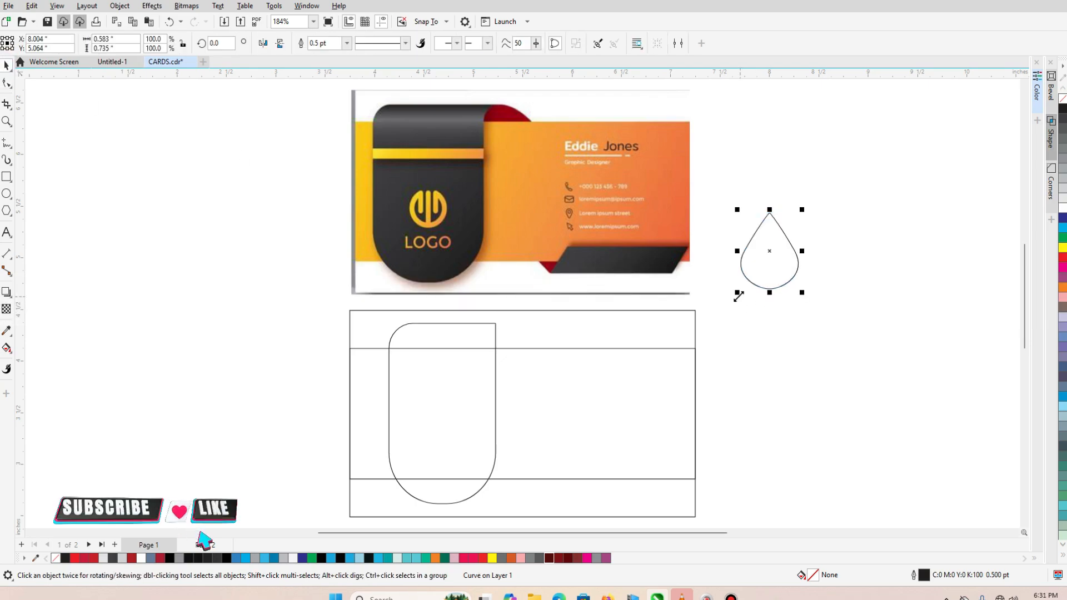
drag(803, 251, 795, 258)
click(827, 317)
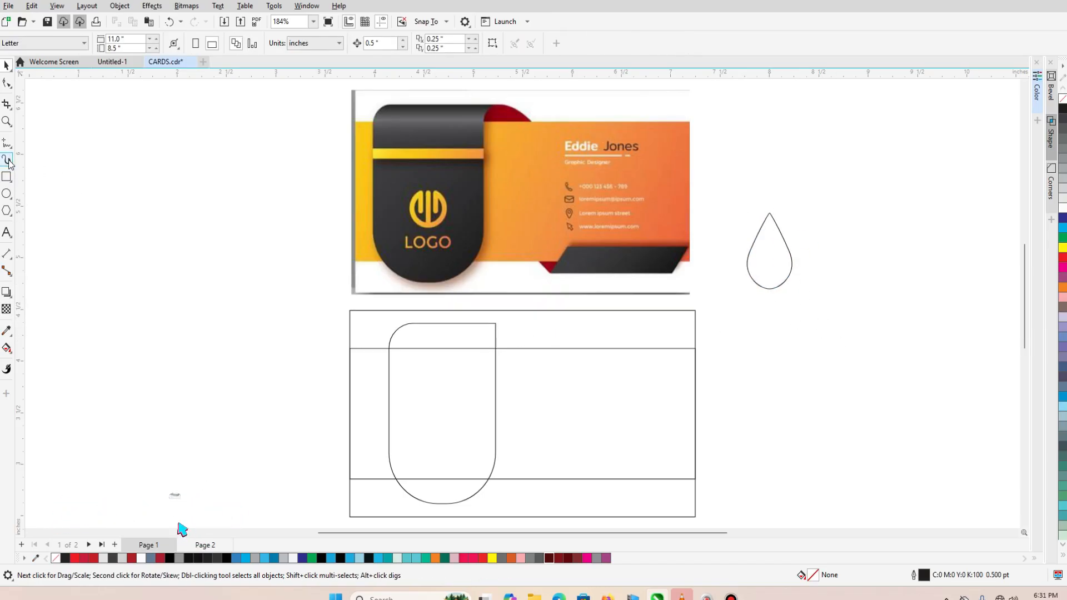
Step: Draw a straight vertical line about 1.17 inches long and centre it on the teardrop both horizontally and vertically
click(7, 142)
click(823, 193)
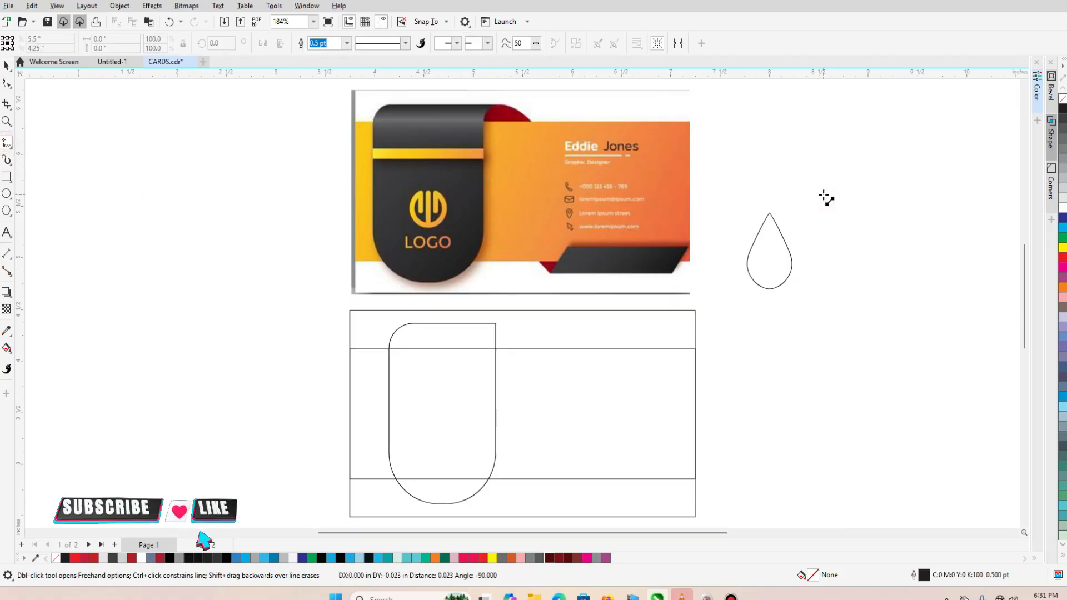
click(828, 313)
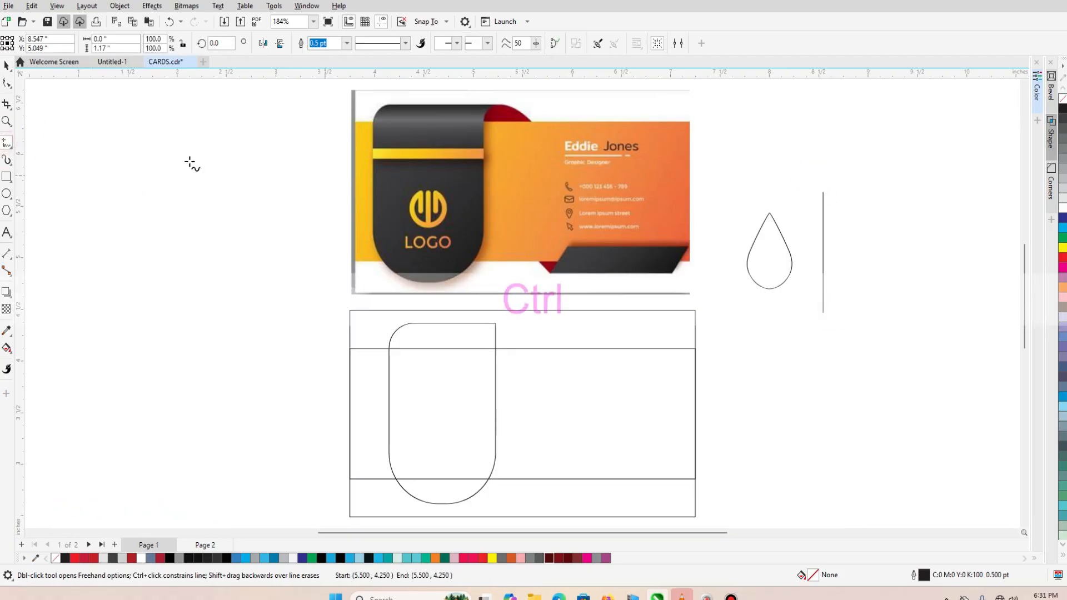
click(6, 66)
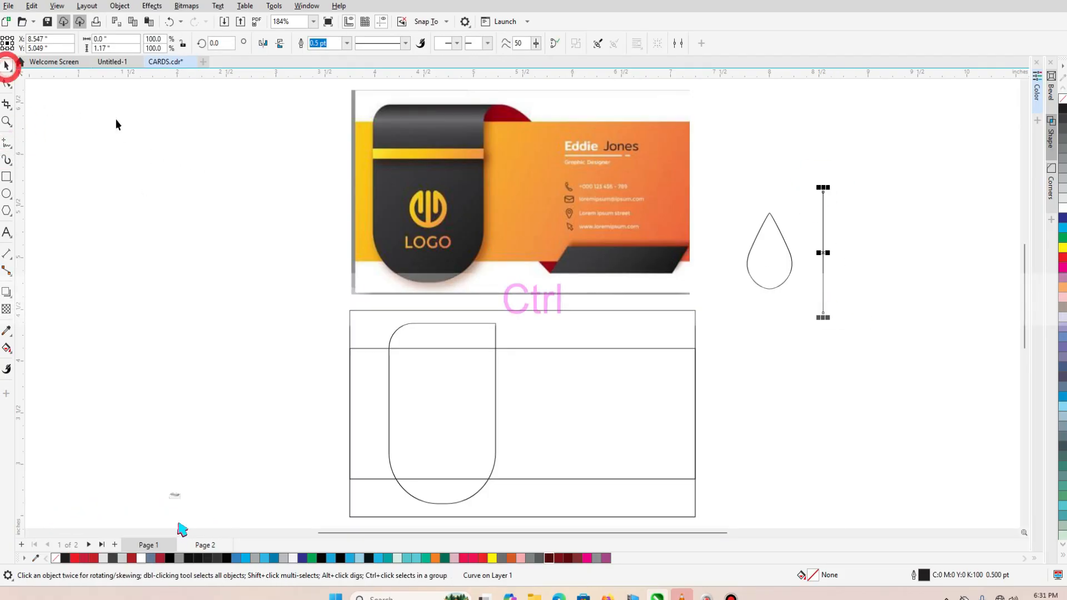
shift+click(774, 223)
key(c)
key(e)
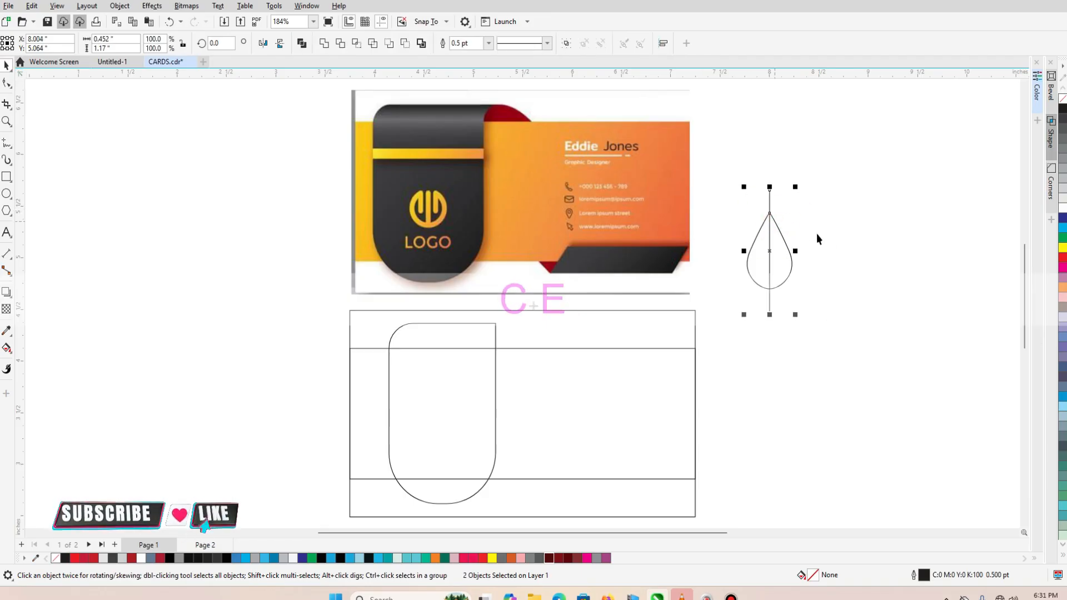
click(826, 236)
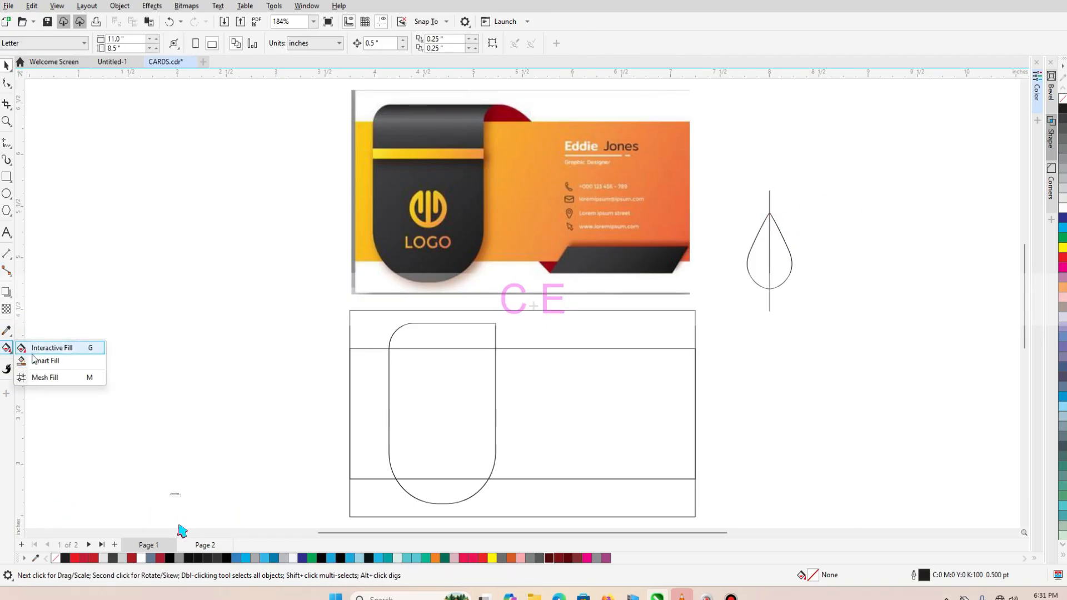
Step: Fill the left half of the divided teardrop with red using Smart Fill
click(45, 361)
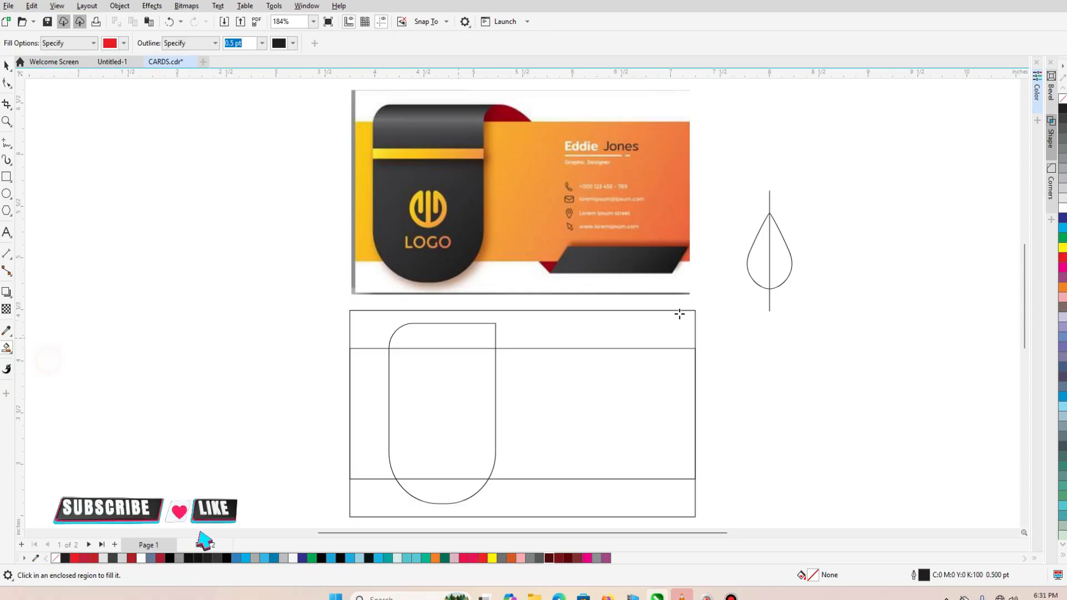
click(768, 276)
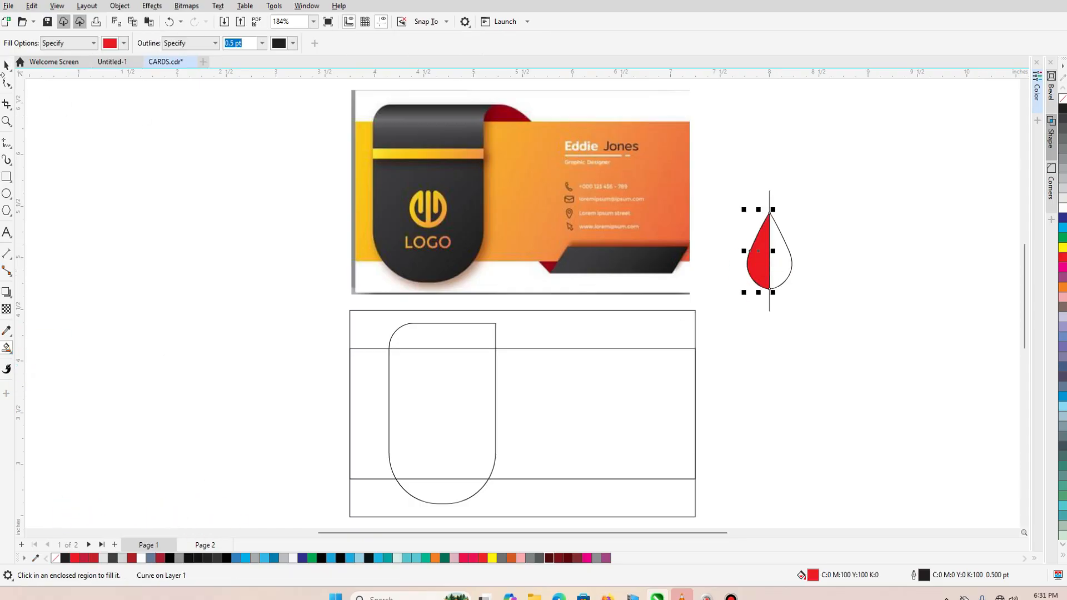
key(space)
click(833, 232)
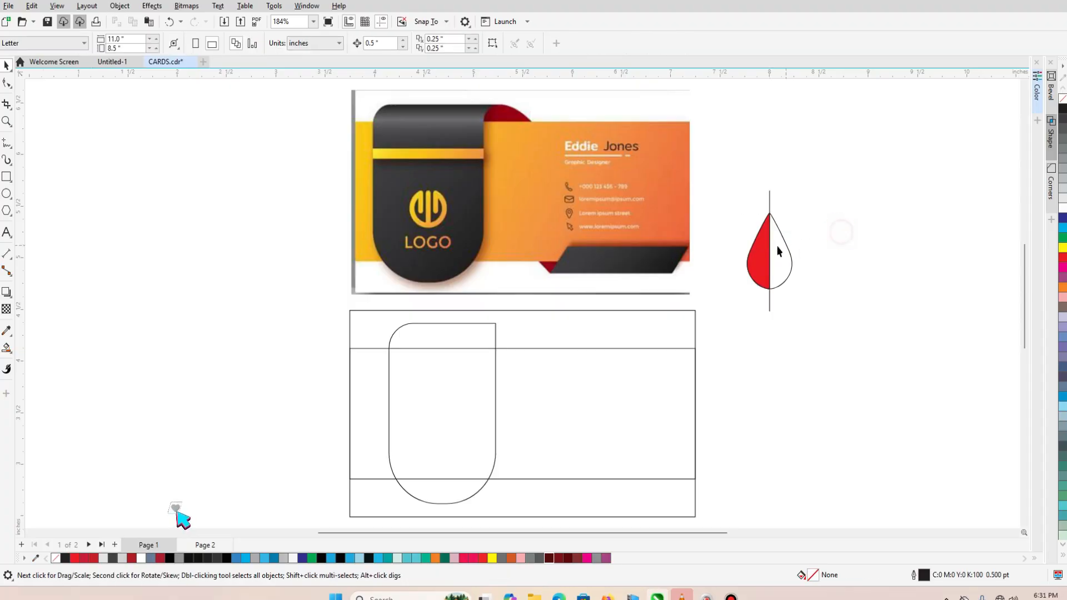
Step: Separate the red half, delete the original teardrop and line, and remove the red half's outline
drag(755, 251, 743, 158)
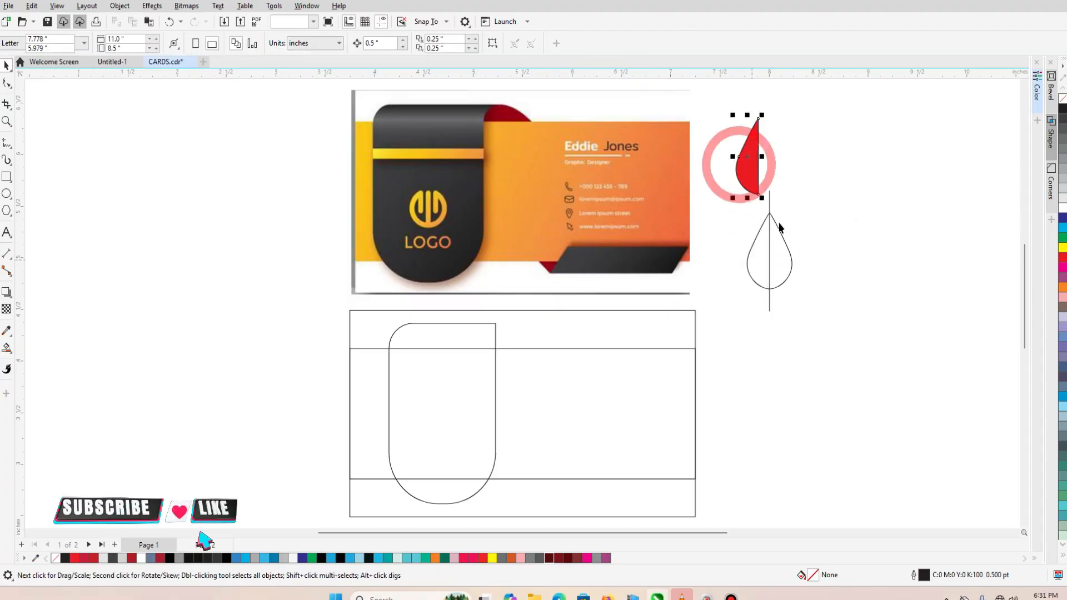
alt+click(754, 287)
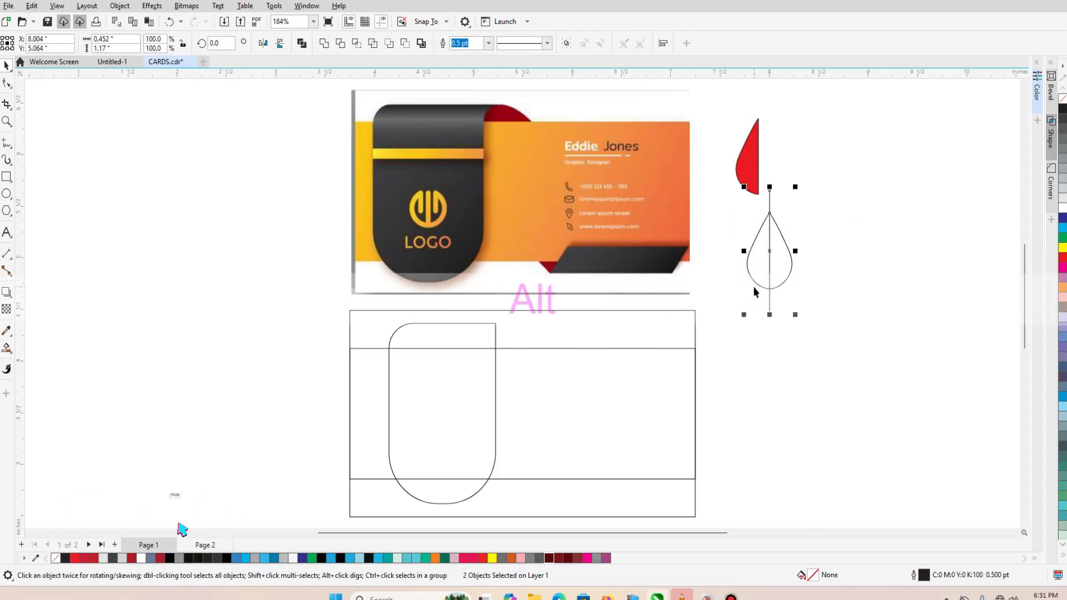
key(Delete)
click(747, 167)
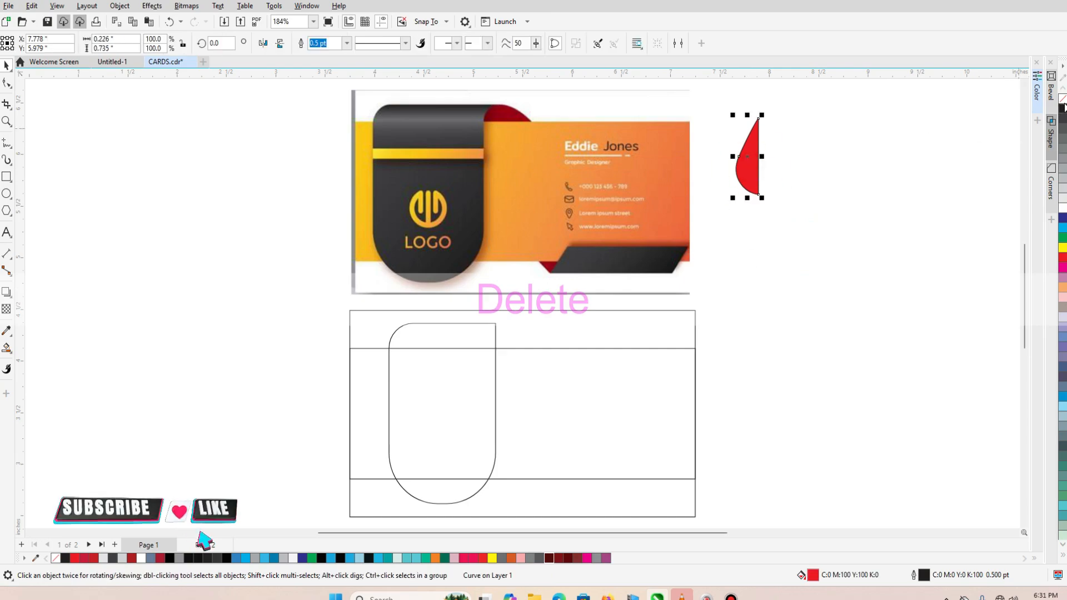
scroll(346, 44, up, 2)
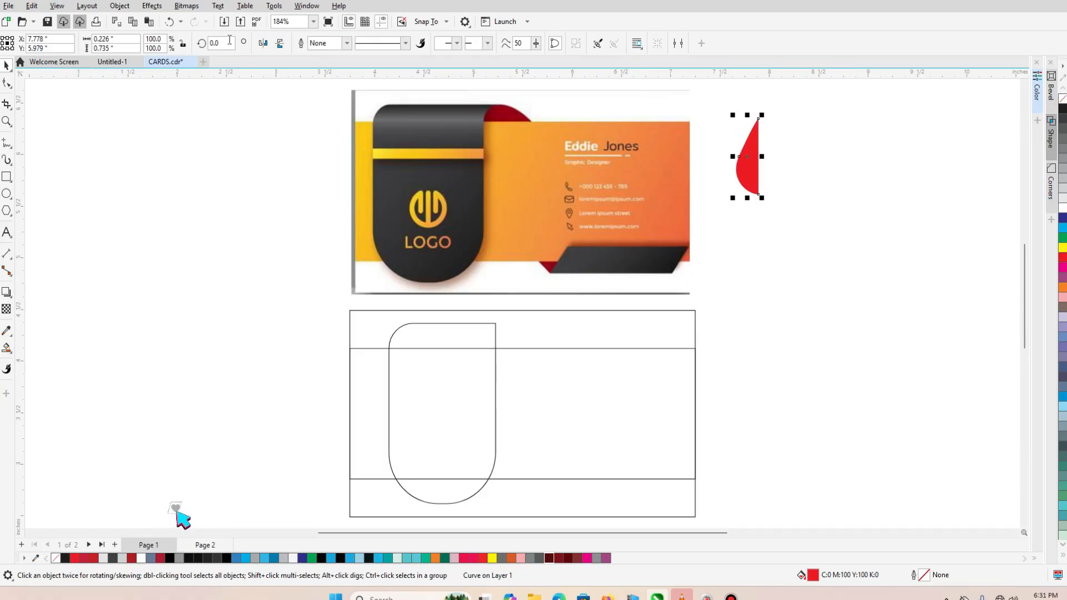
Step: Rotate the red half-drop to 270° and place it against the tab's right side, resting on the band's top edge
click(743, 169)
drag(768, 114, 796, 174)
click(738, 172)
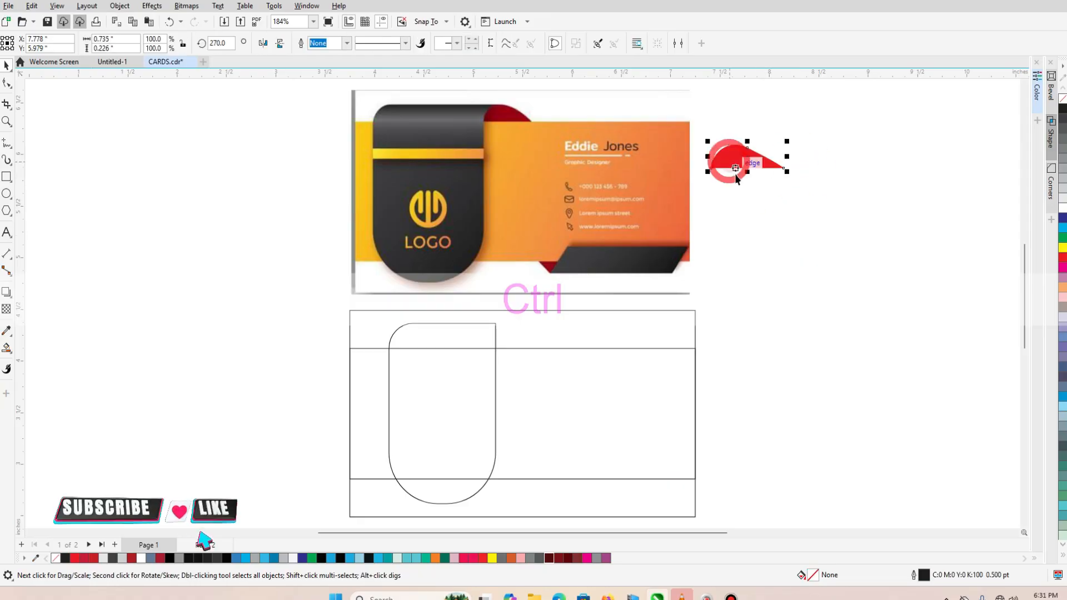
drag(745, 160, 533, 337)
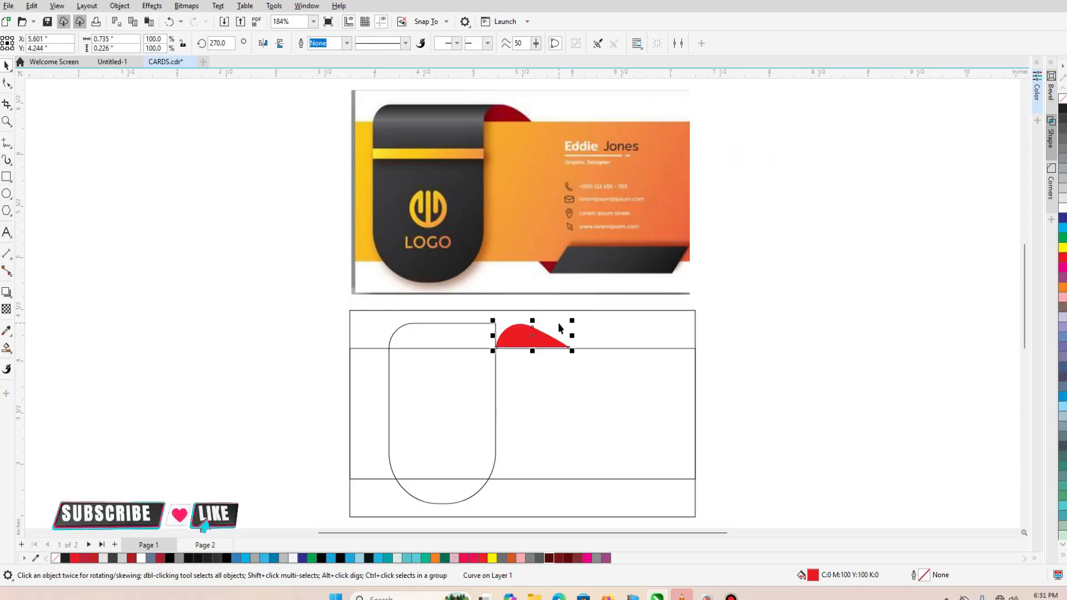
Step: Delete the middle node on the red shape's curved edge and adjust the right tip's handle to taper the curve into the tip
key(z)
drag(460, 305, 667, 410)
key(F10)
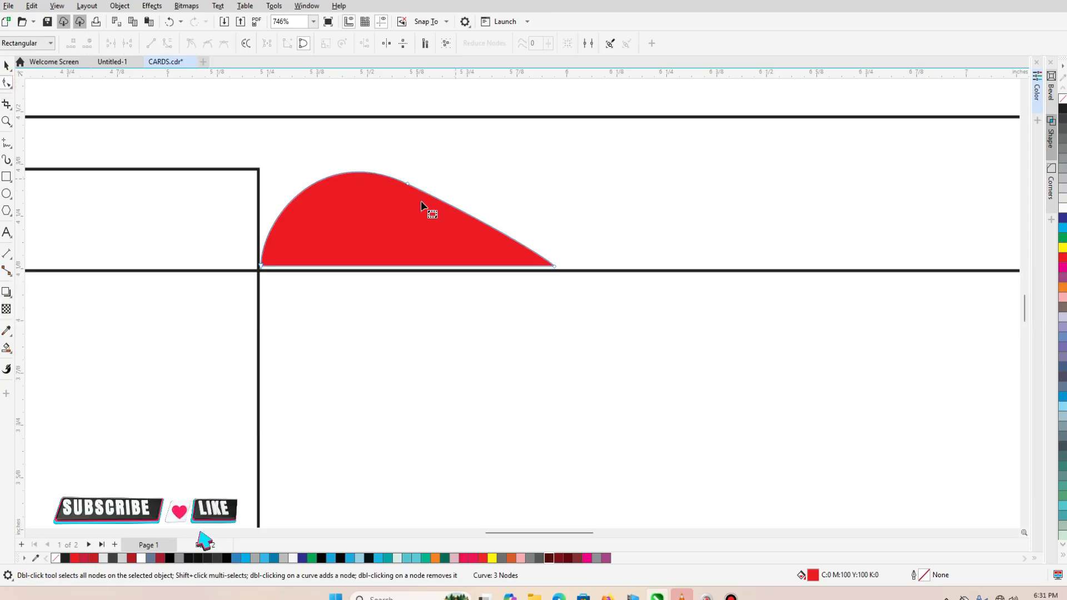
double_click(407, 183)
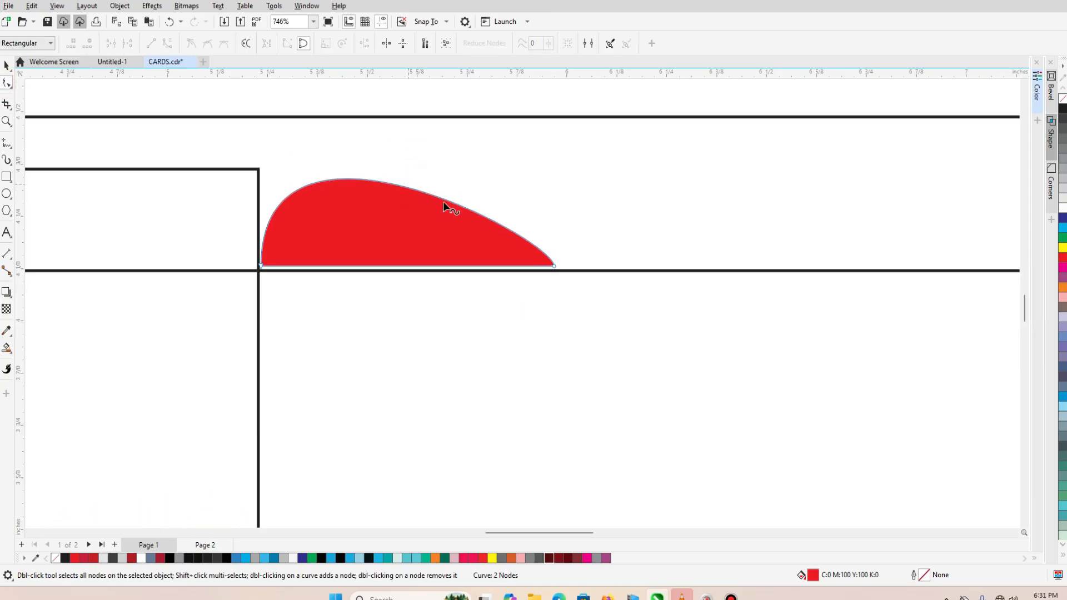
click(554, 266)
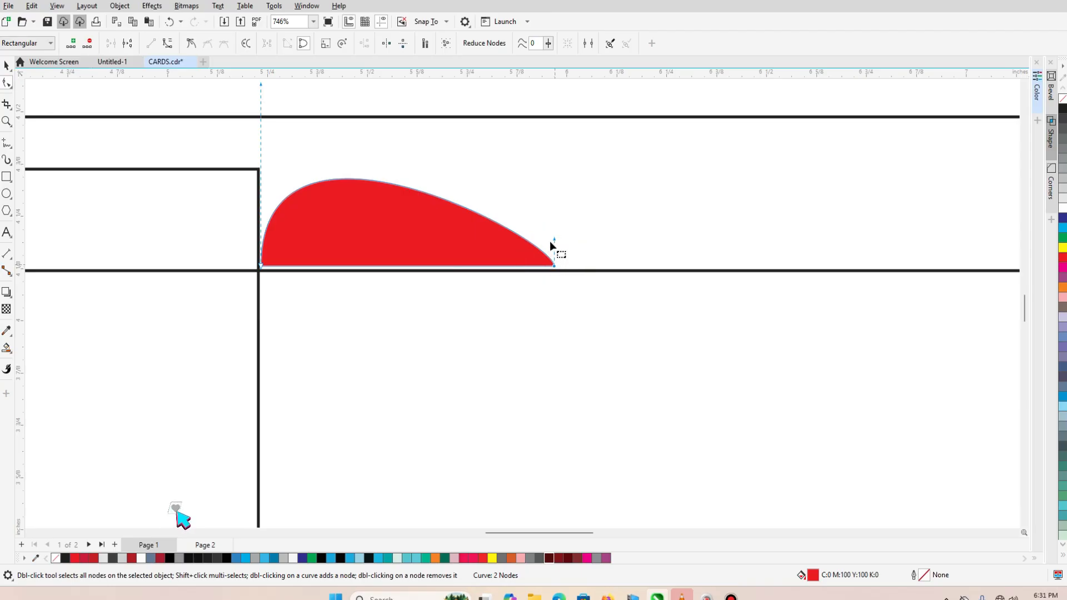
drag(552, 238, 540, 229)
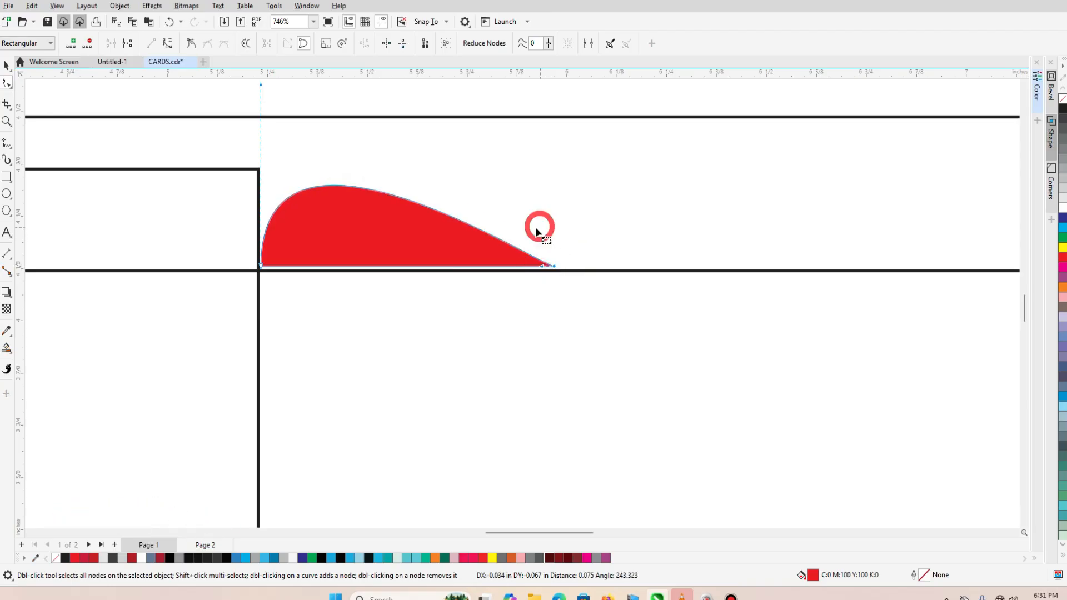
Step: Adjust the handle of the red shape's lower-left node so it leans slightly inward, softening the rise of the curve
click(262, 267)
drag(260, 85, 297, 115)
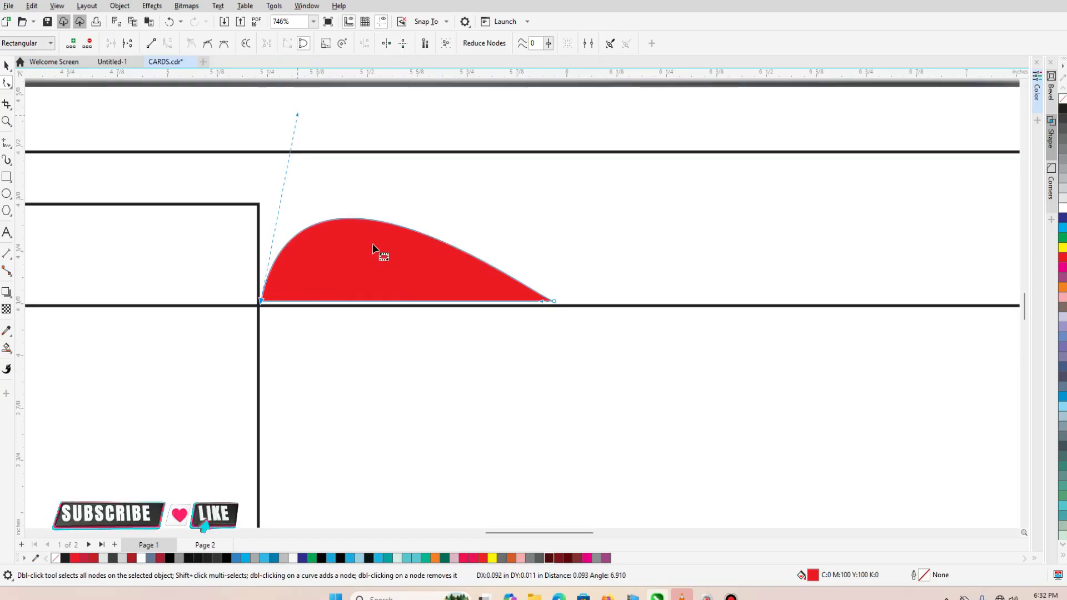
drag(298, 113, 276, 114)
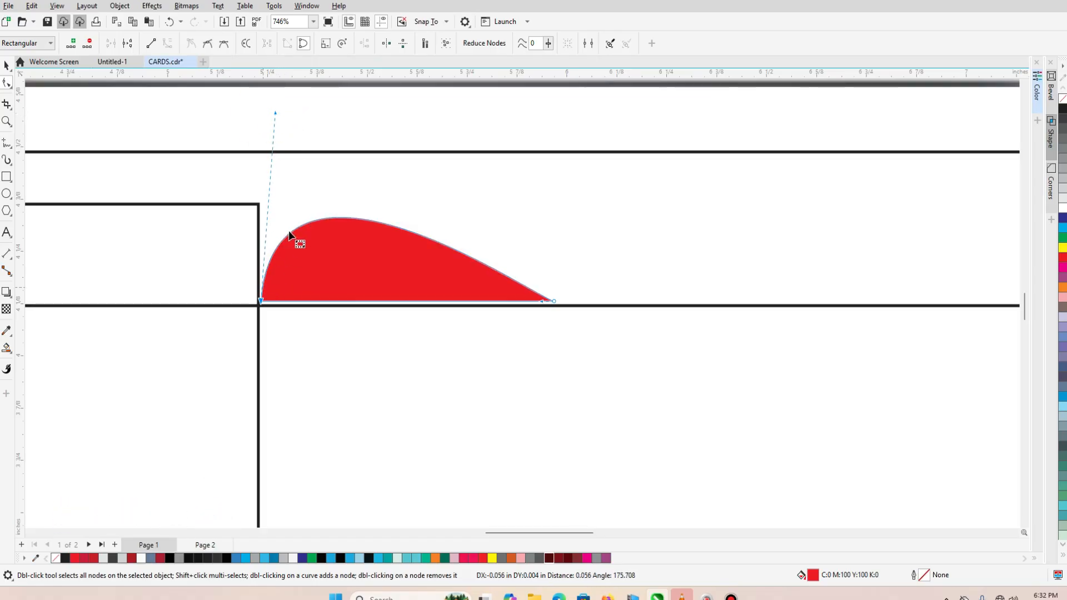
key(space)
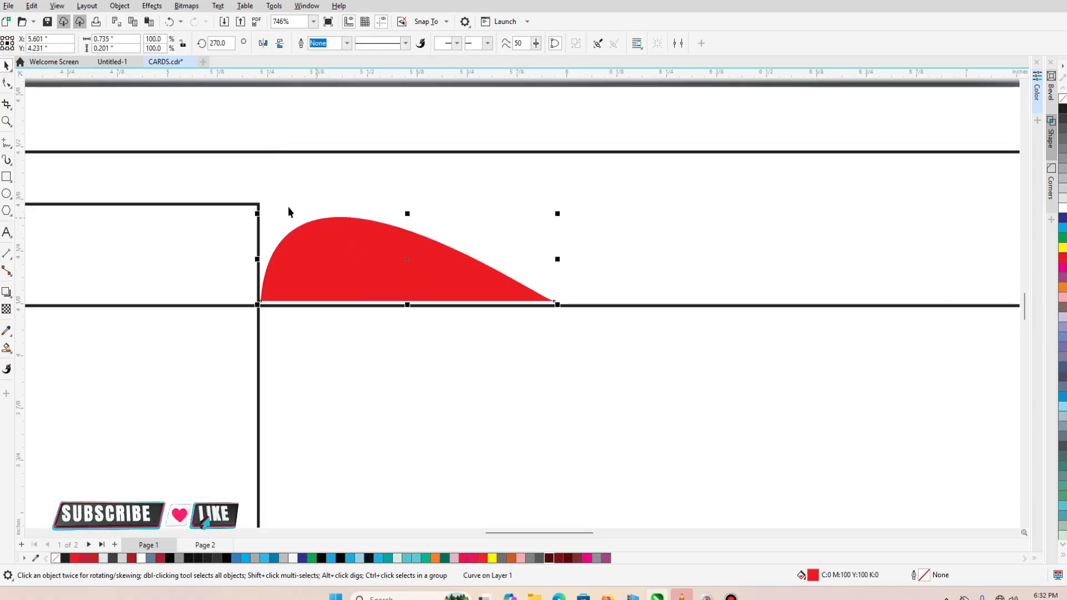
Step: Align the red shape's top with the top edge of the tab rectangle
click(345, 241)
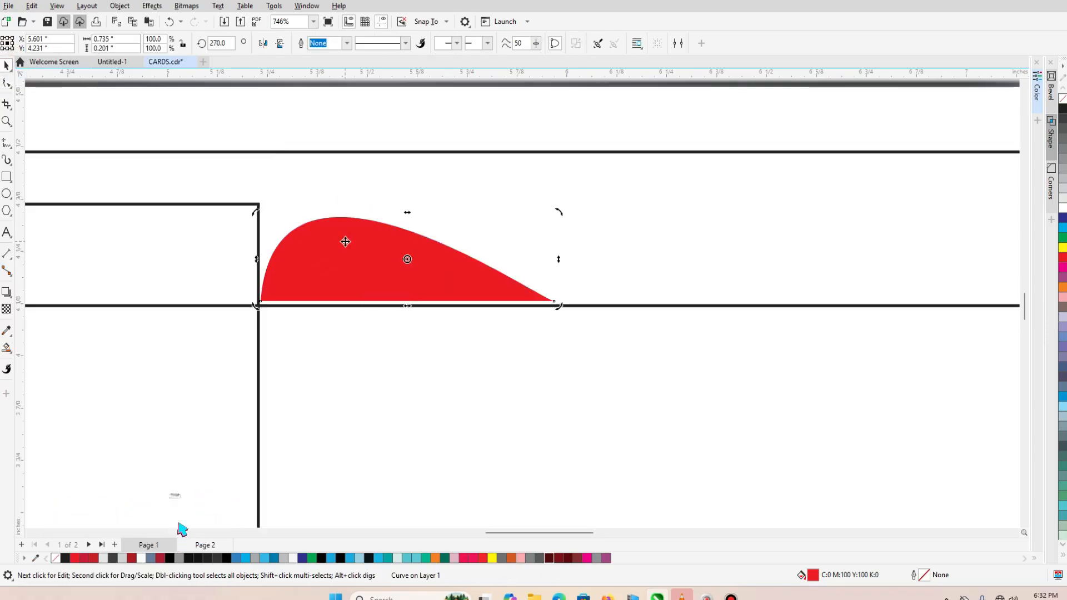
shift+click(221, 205)
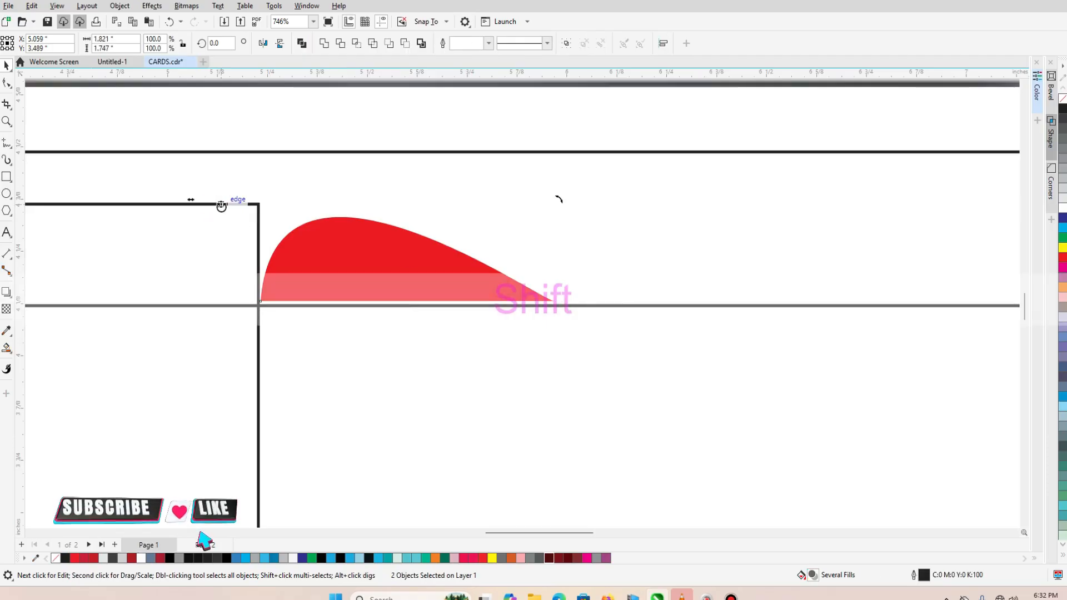
key(t)
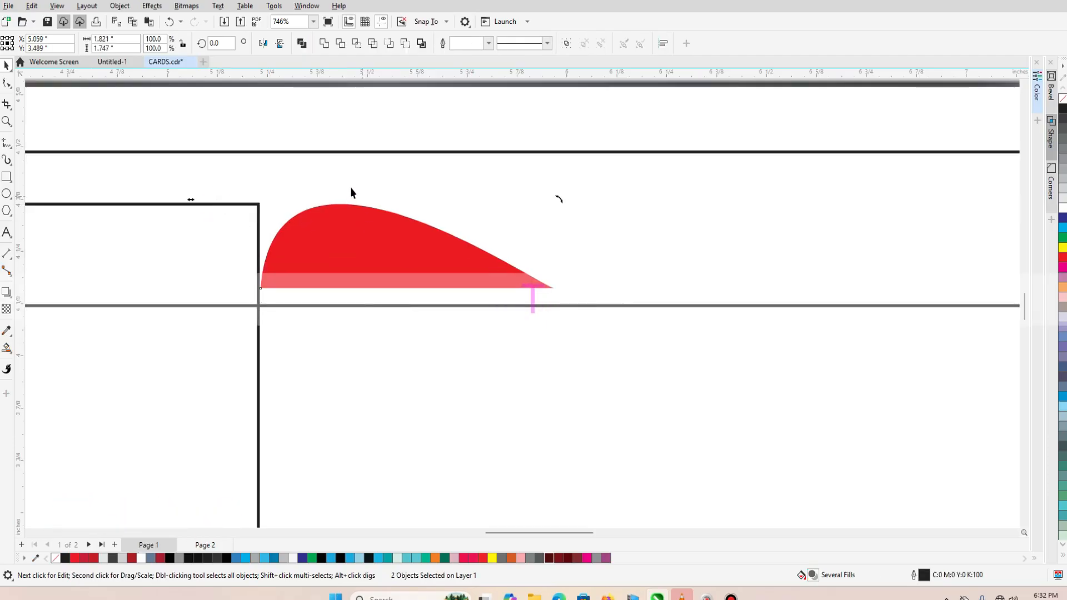
Step: Move the red shape horizontally so its lower-left node snaps onto the tab's right edge
click(284, 287)
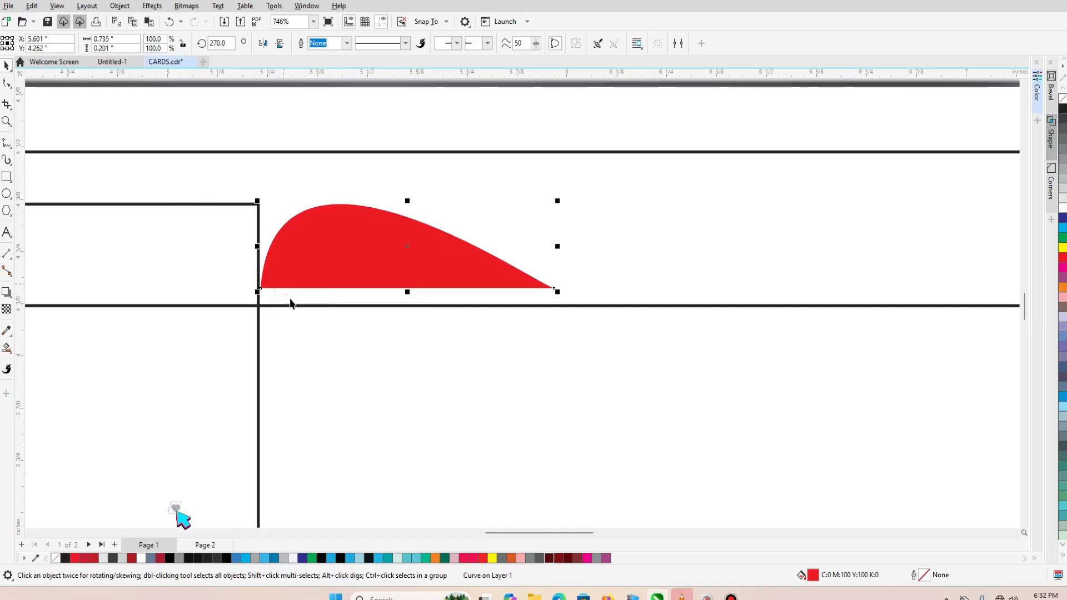
key(z)
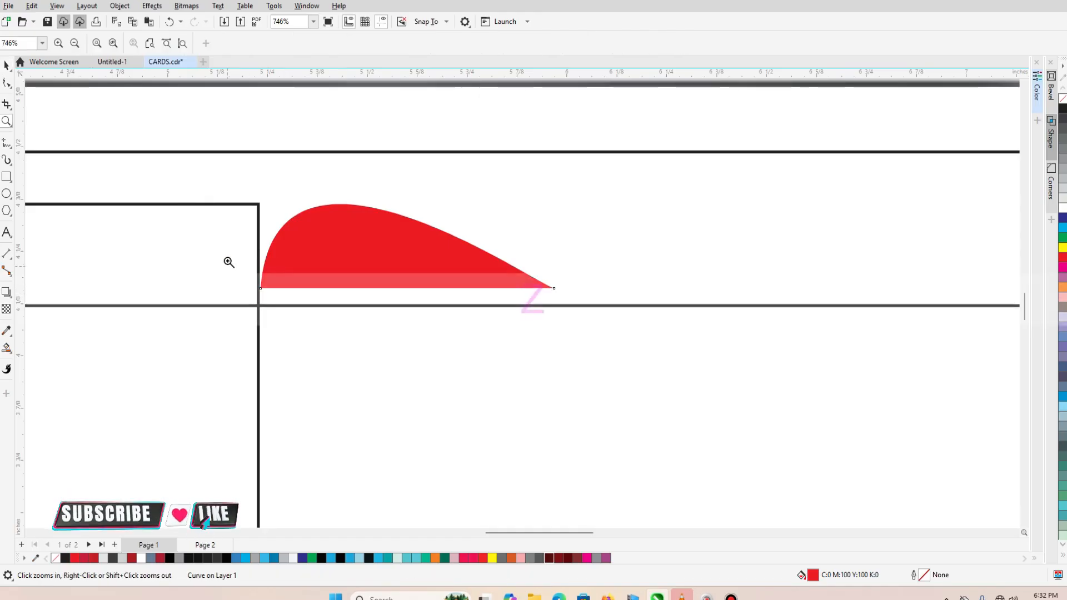
drag(228, 267, 317, 310)
click(8, 66)
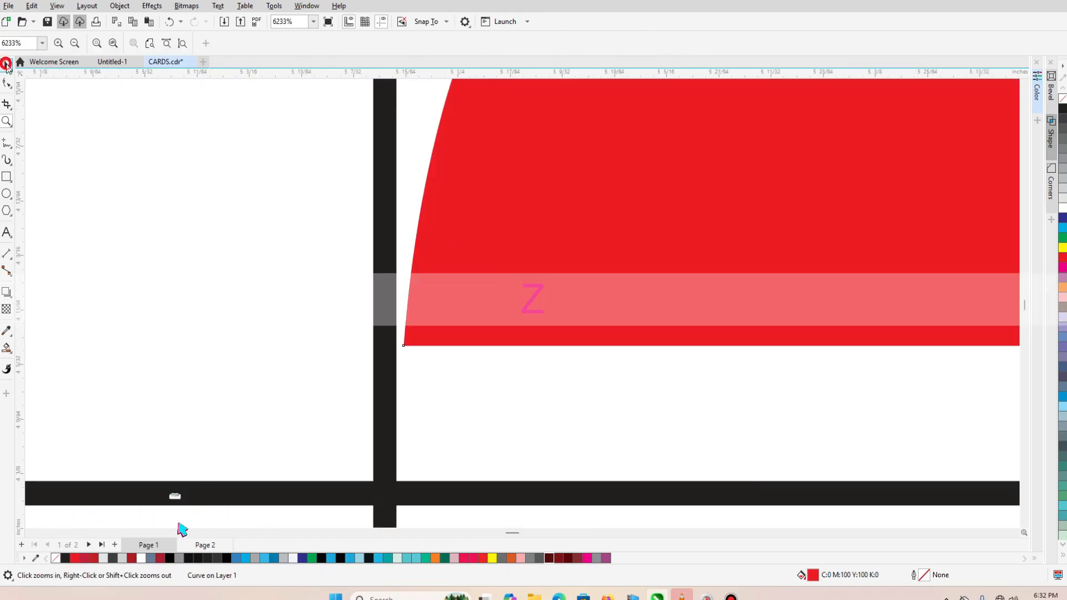
click(437, 328)
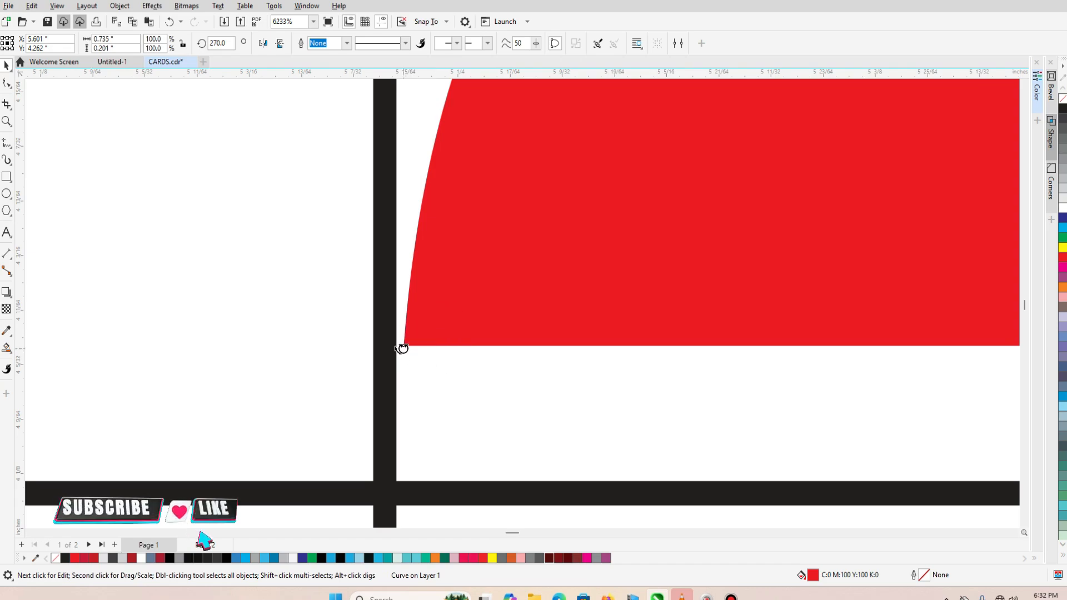
drag(409, 342, 389, 356)
key(ctrl)
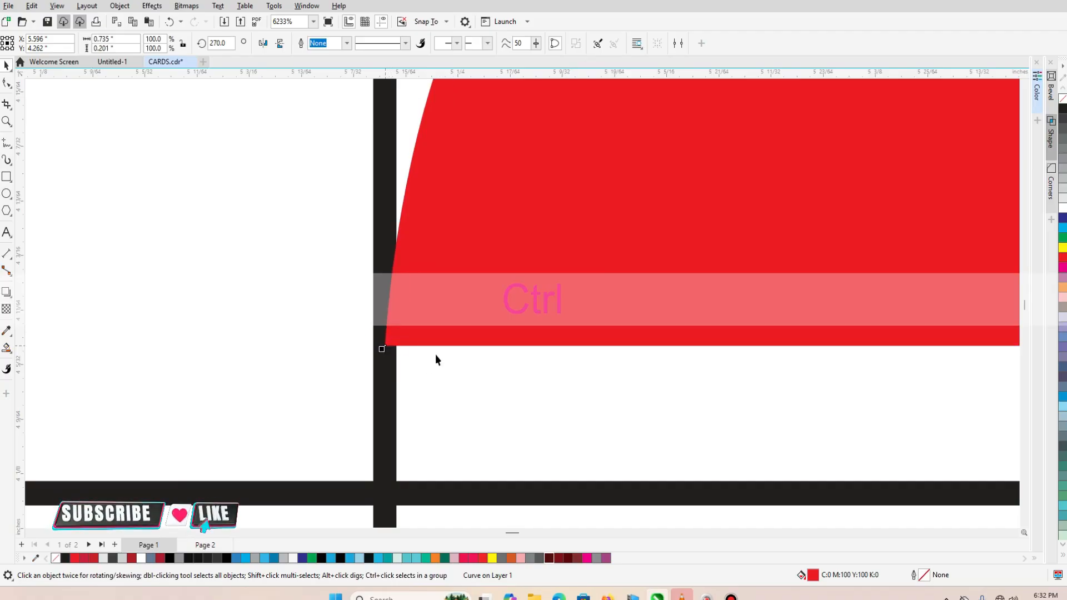
key(F3)
key(F3)
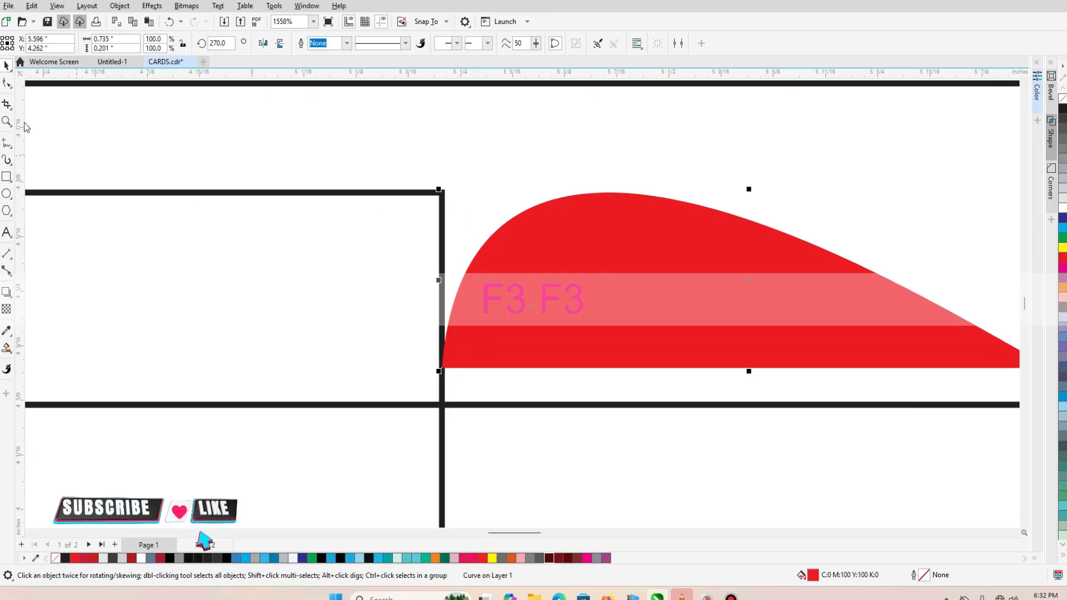
click(7, 83)
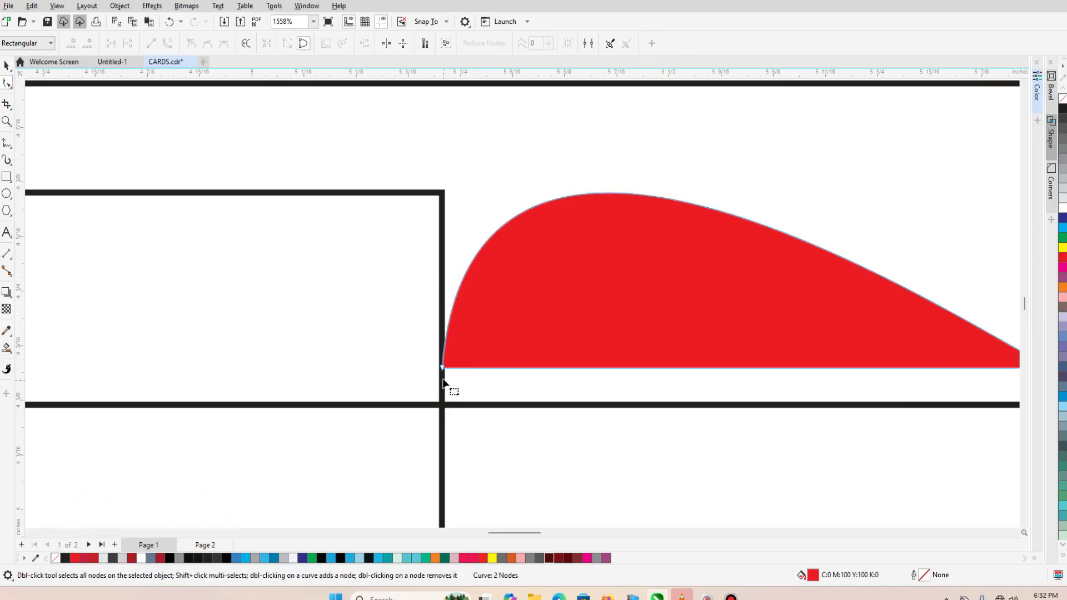
click(443, 225)
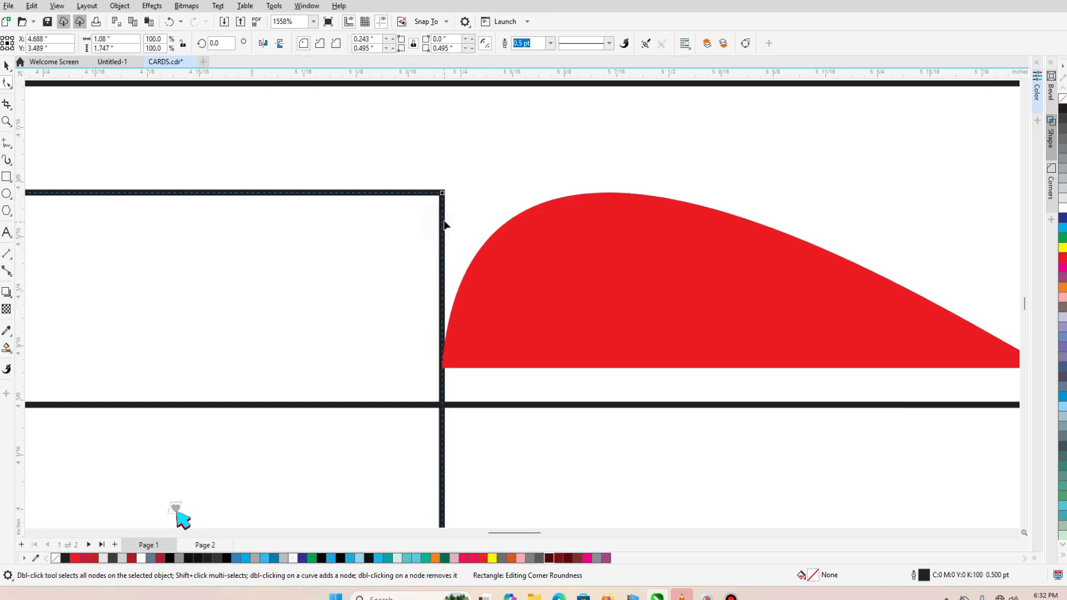
click(443, 369)
key(Delete)
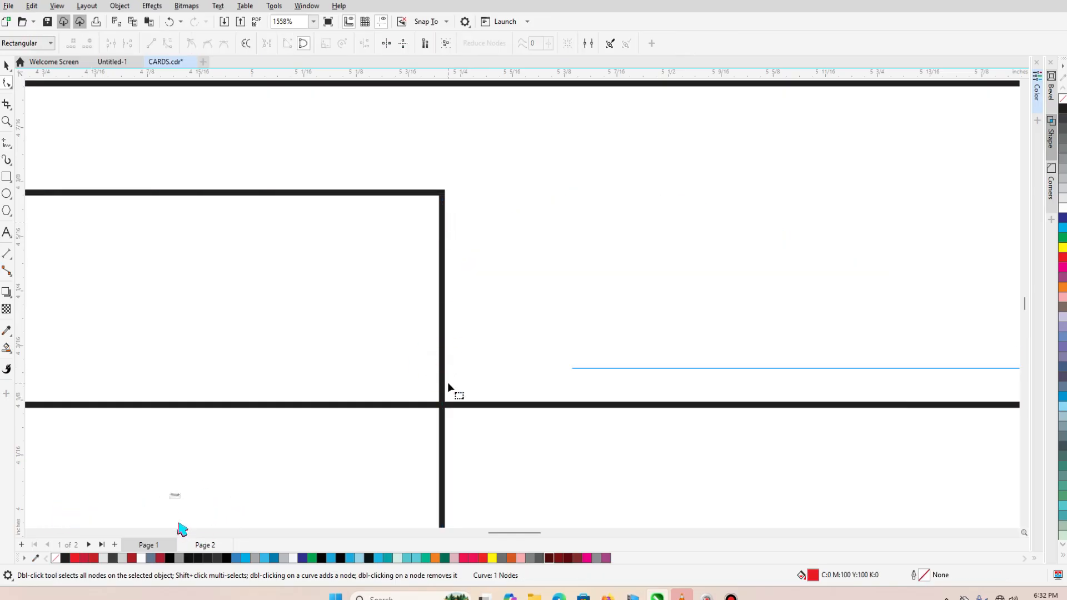
key(ctrl+z)
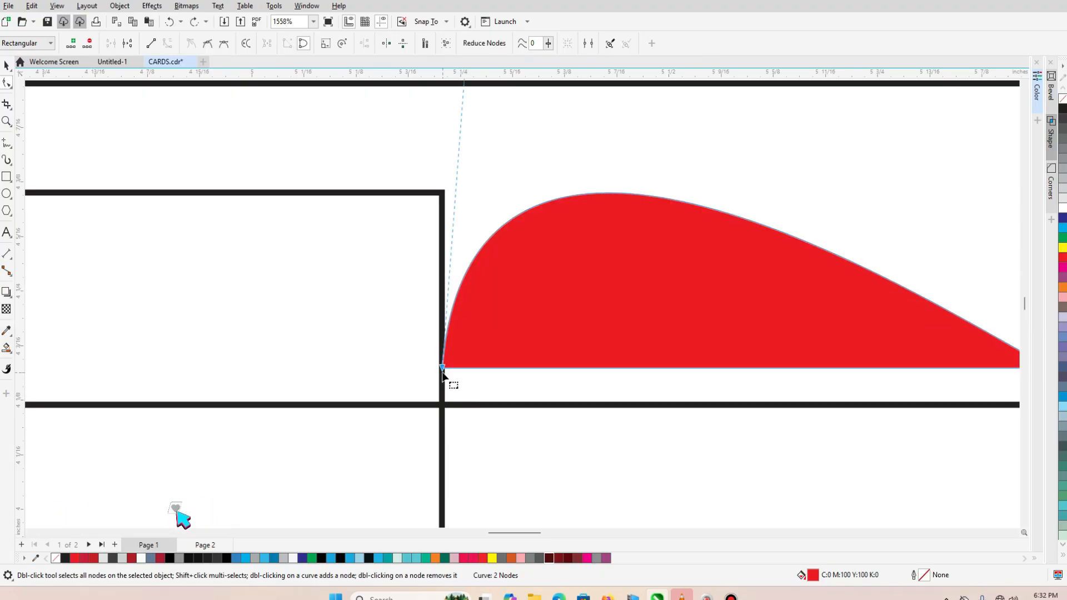
Step: Convert the tab rectangle to curves and add a node on its right edge at the red shape's lower-left corner
click(442, 375)
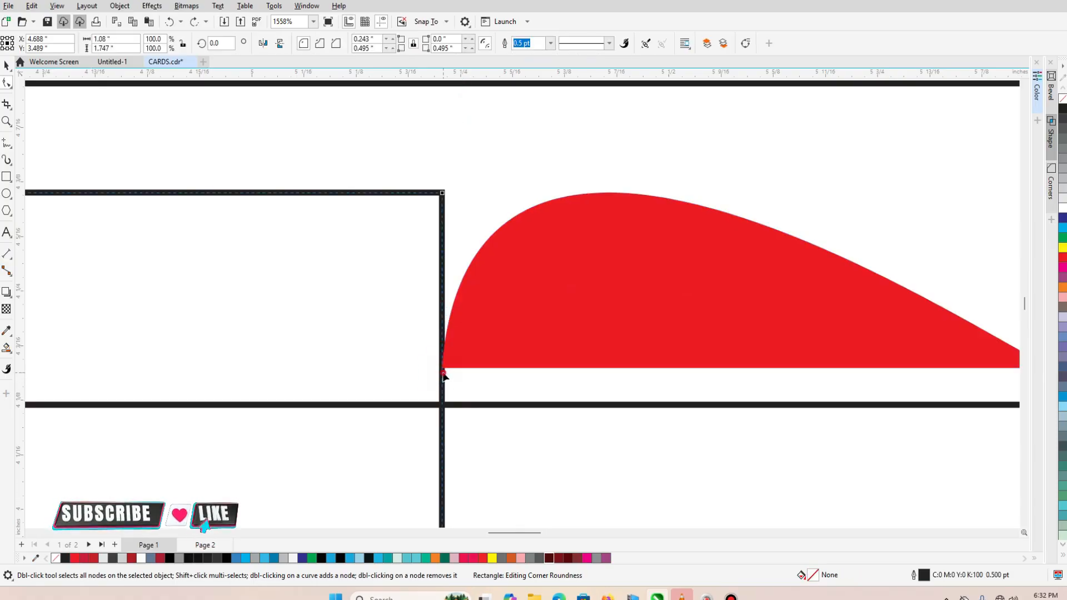
click(745, 44)
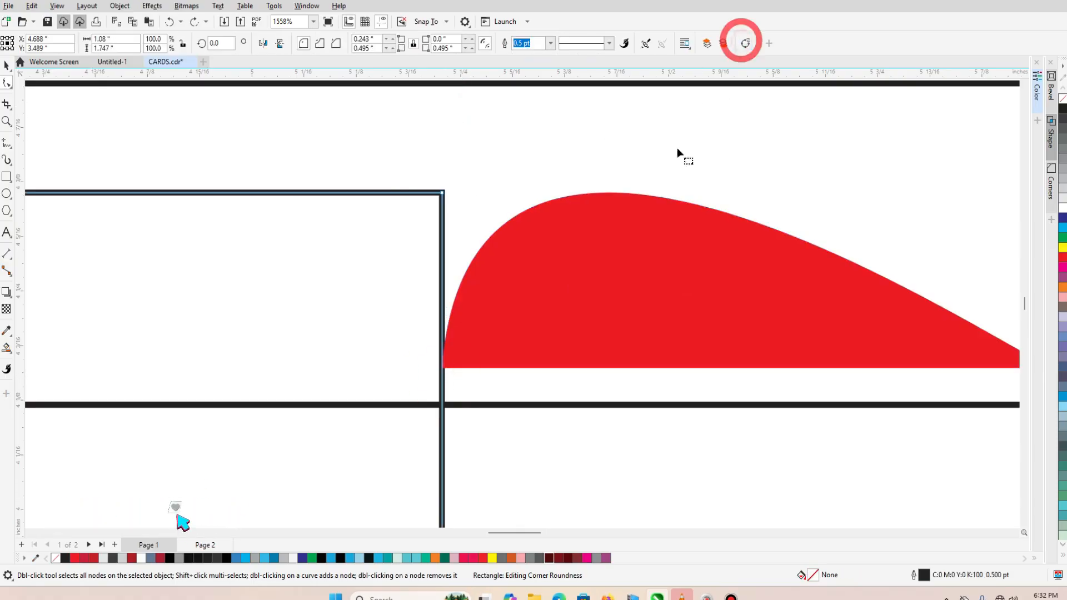
click(442, 368)
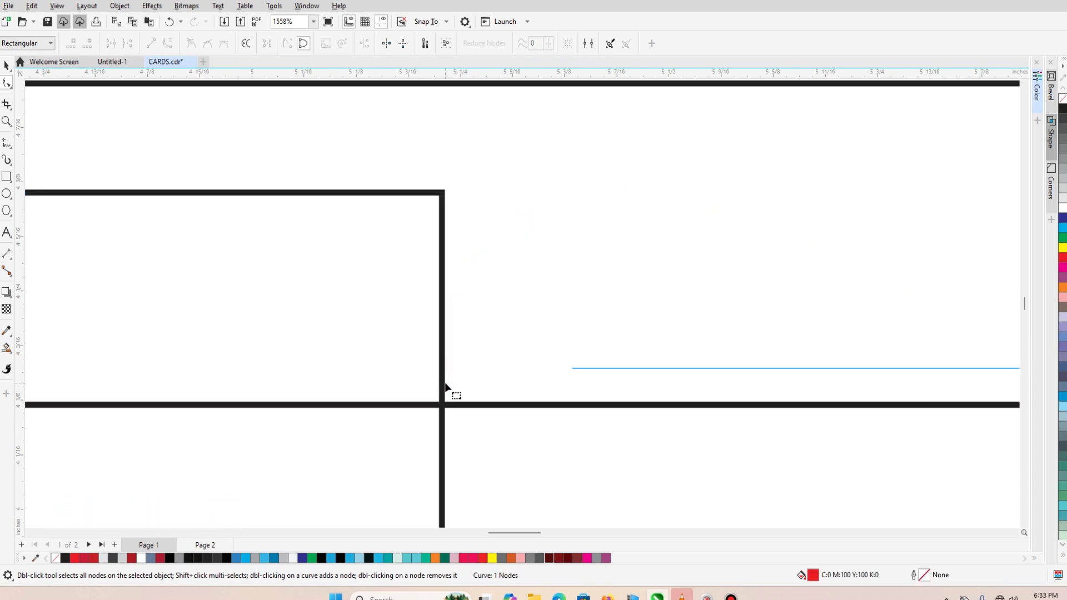
key(ctrl+z)
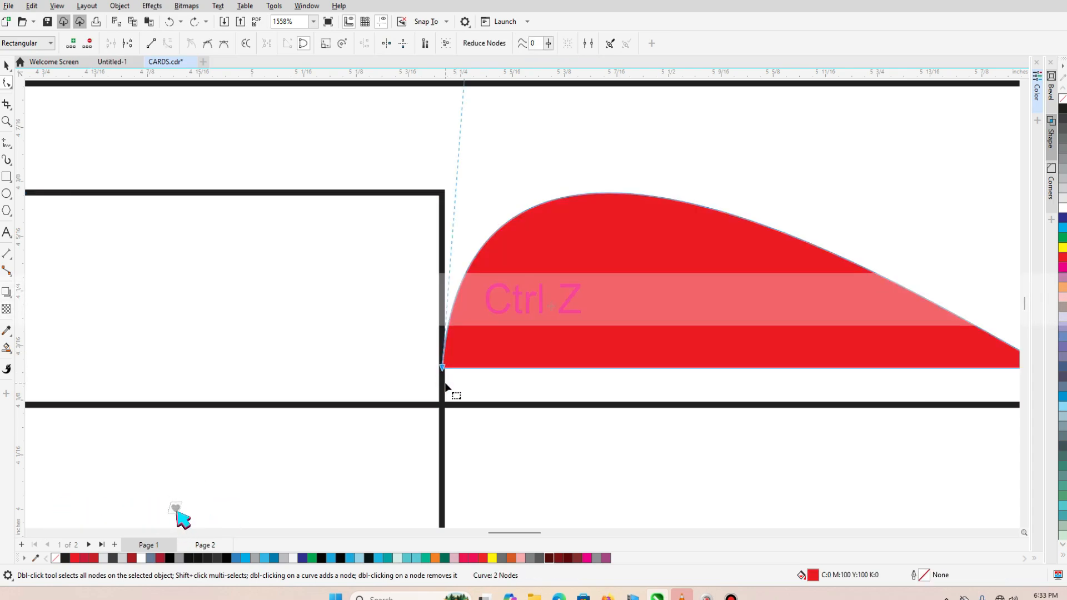
click(443, 379)
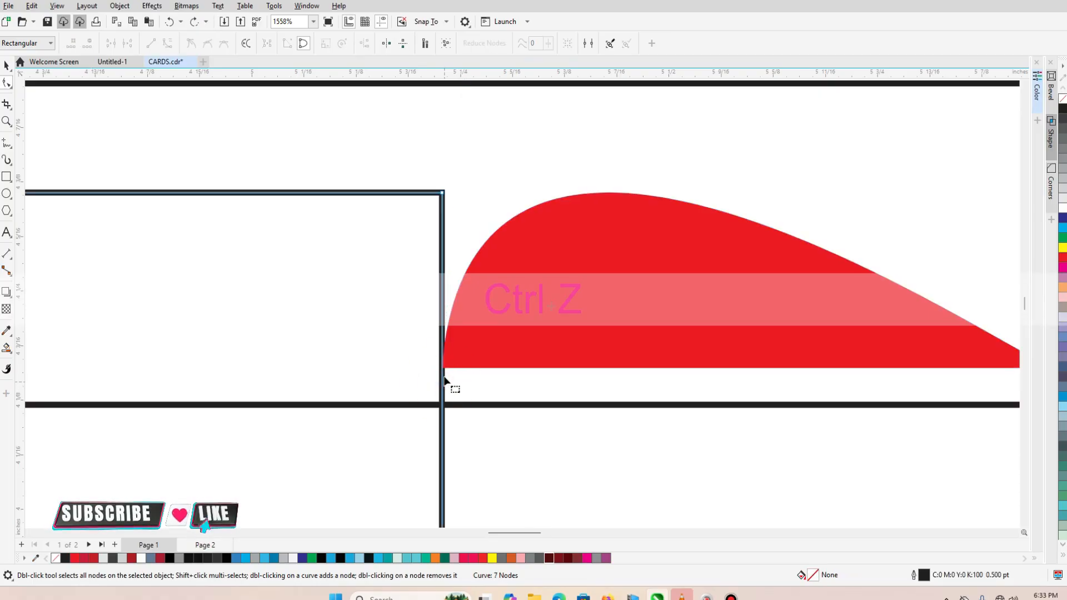
click(441, 369)
click(442, 370)
double_click(442, 369)
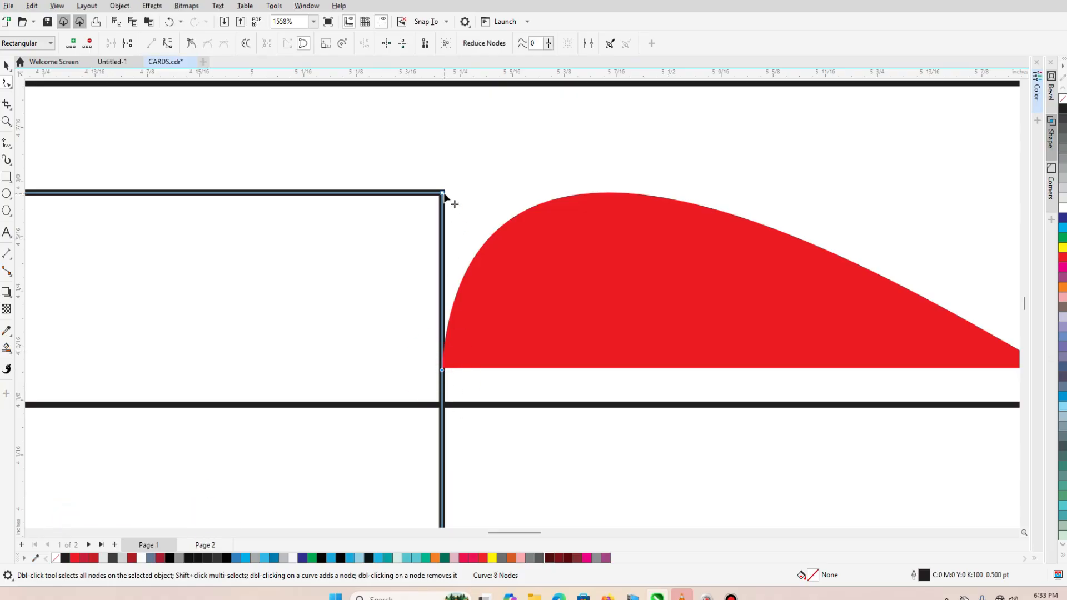
Step: Move the tab's upper-right corner node horizontally to the red shape's peak and set the added edge node to cusp
mouse_move(443, 194)
mouse_down()
mouse_move(622, 203)
mouse_move(614, 195)
mouse_up()
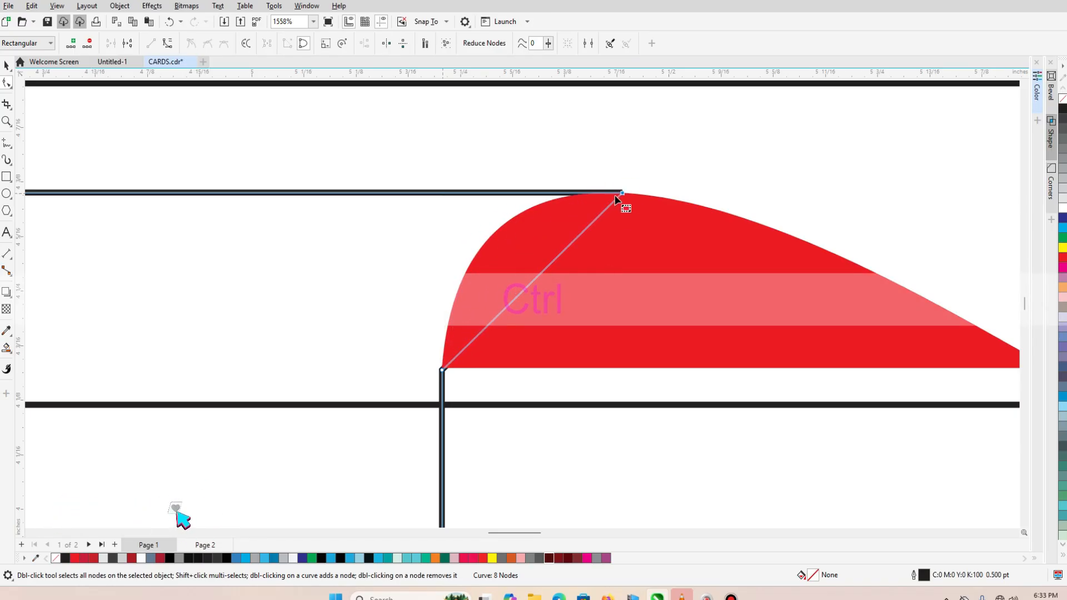
right_click(536, 282)
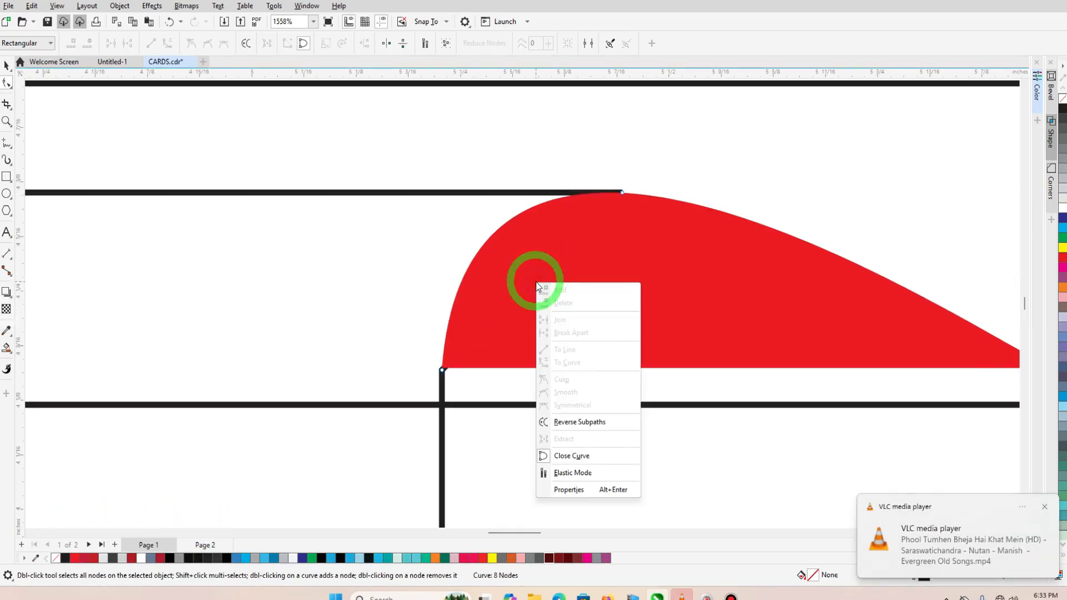
click(443, 369)
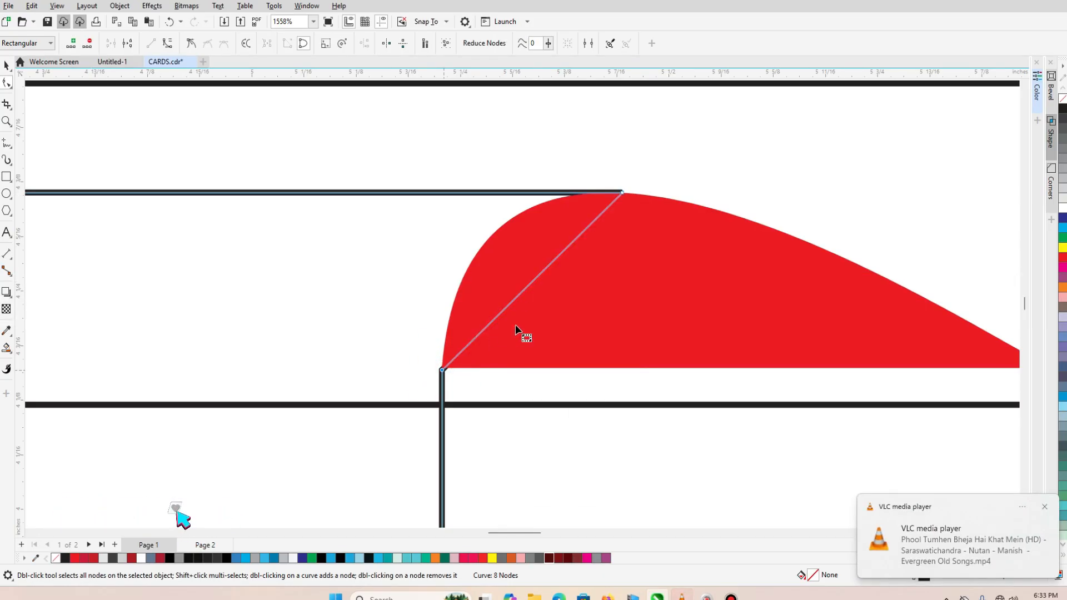
right_click(522, 290)
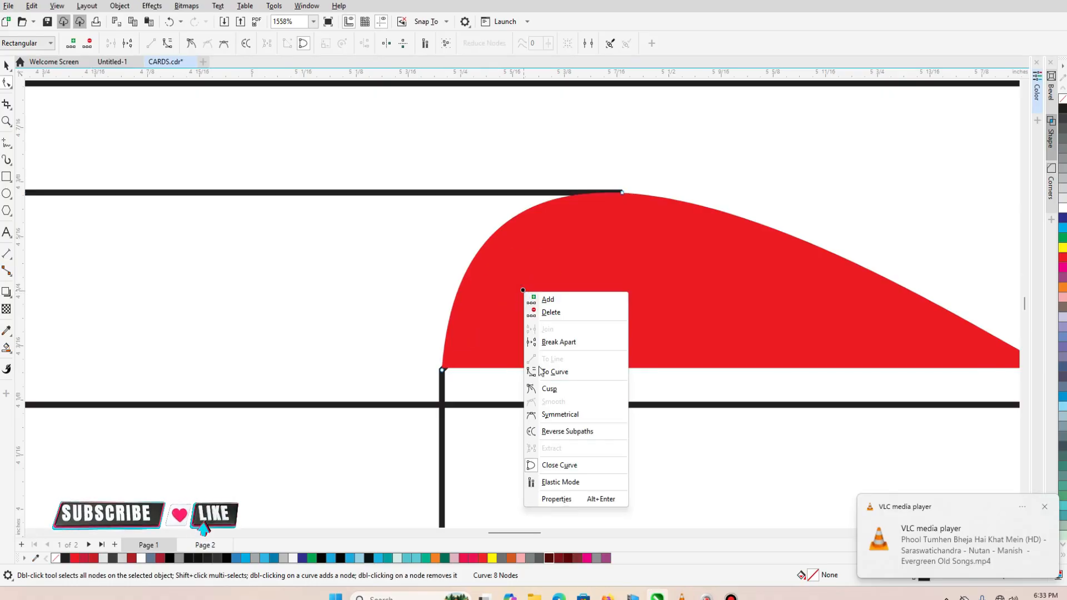
click(555, 393)
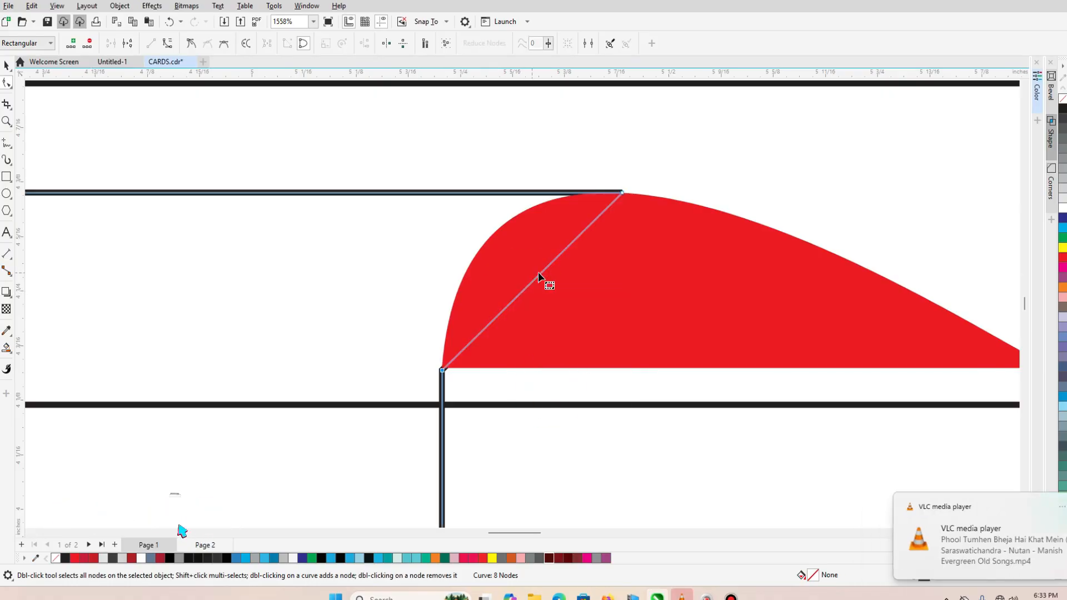
click(532, 281)
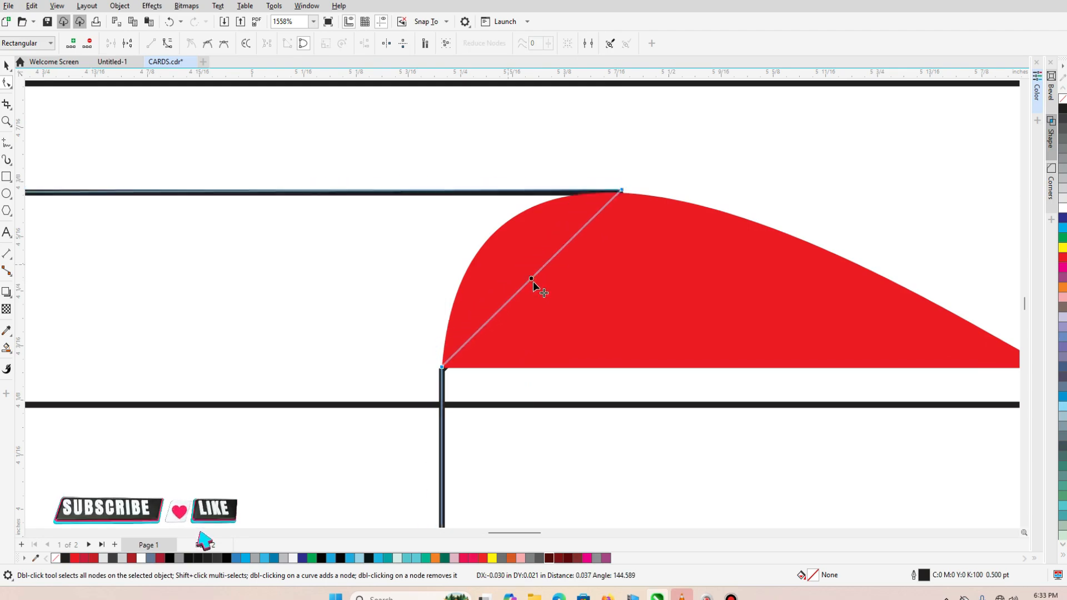
key(ctrl+z)
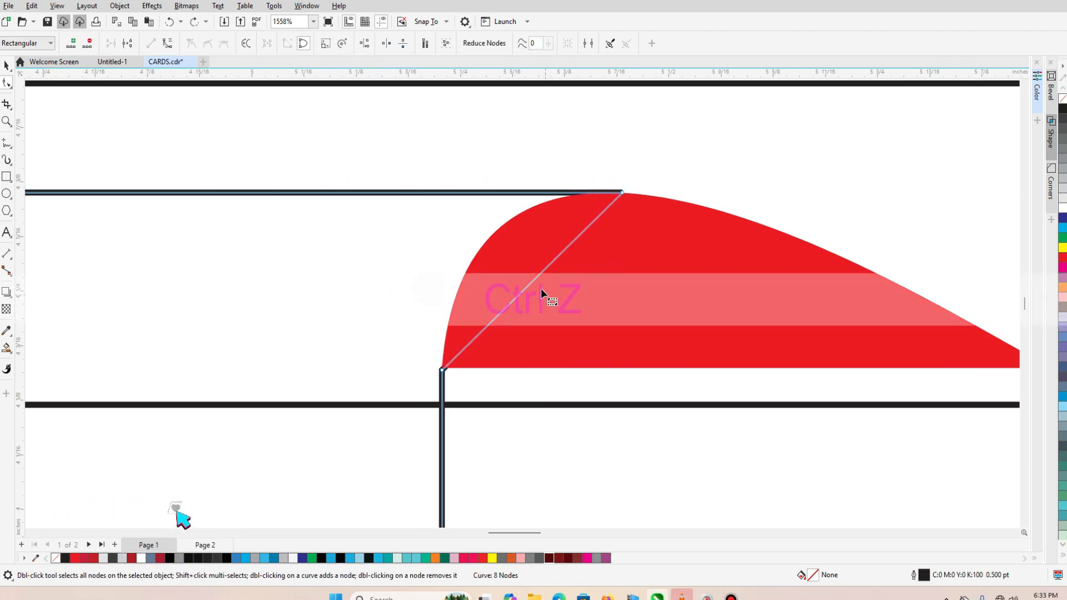
click(531, 283)
right_click(534, 282)
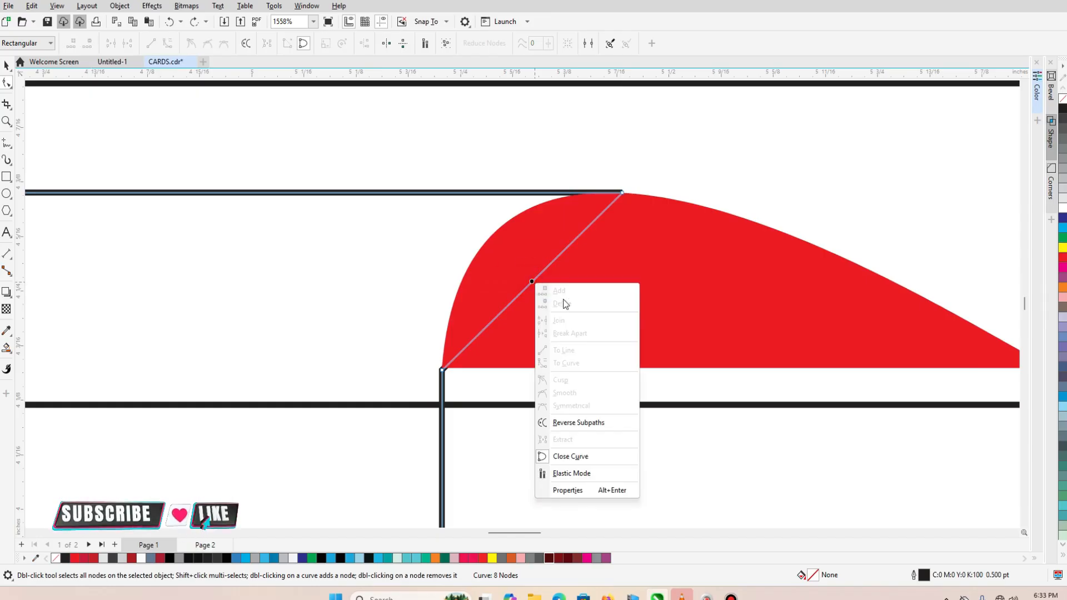
click(442, 370)
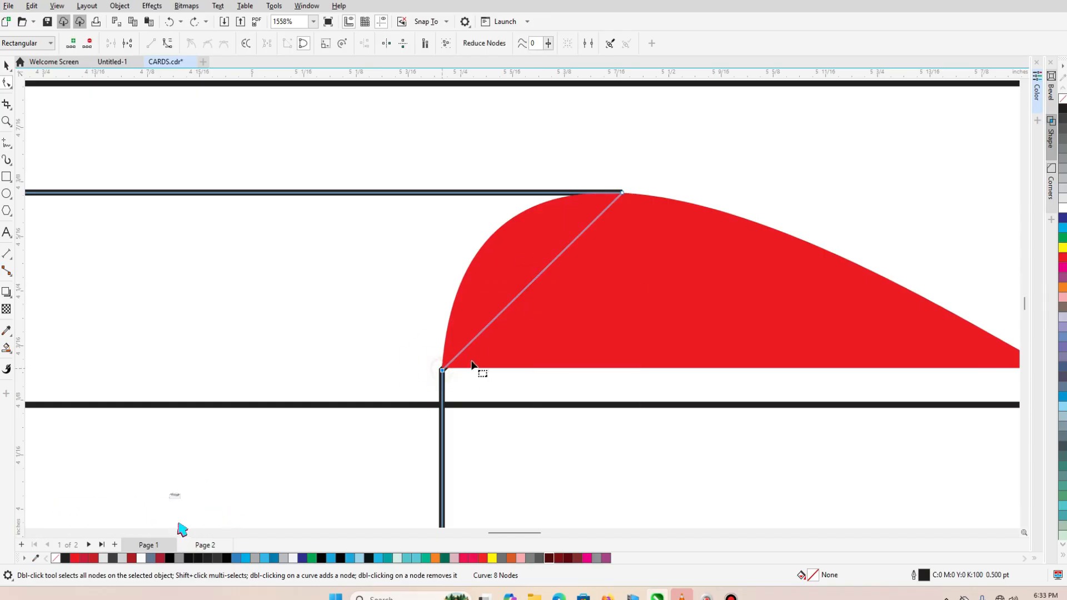
right_click(528, 289)
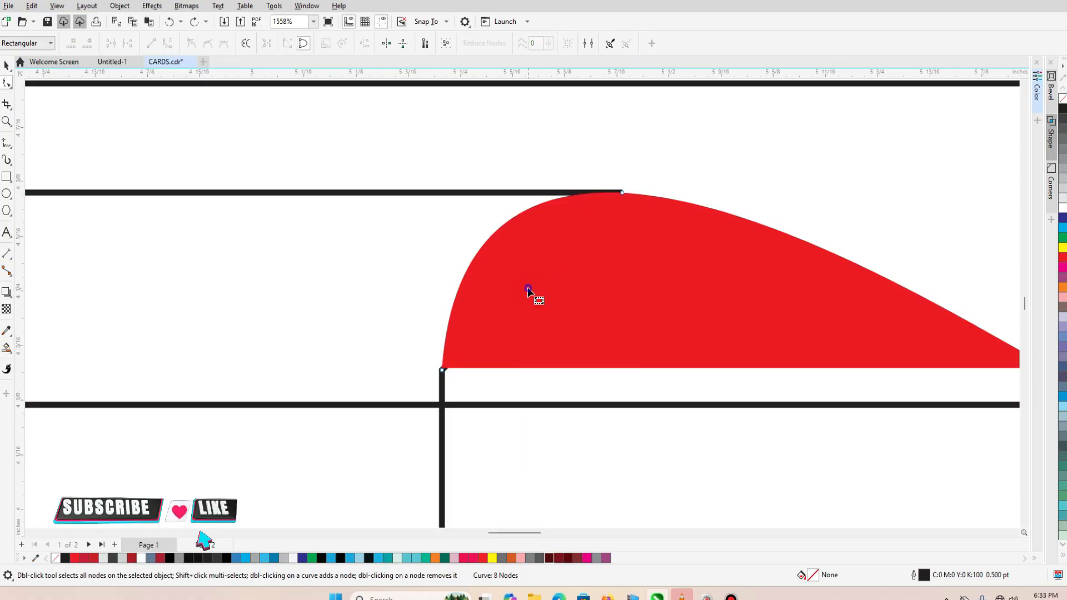
Step: Convert the tab's diagonal corner segment to a curve and bend it outward to follow the red shape's rounded left edge
click(442, 371)
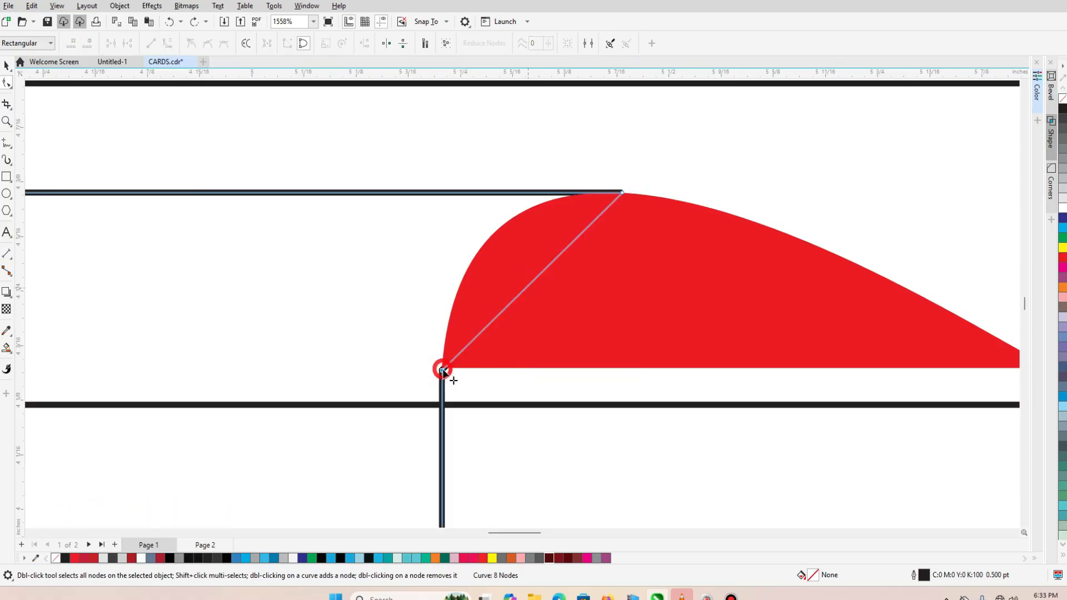
right_click(489, 329)
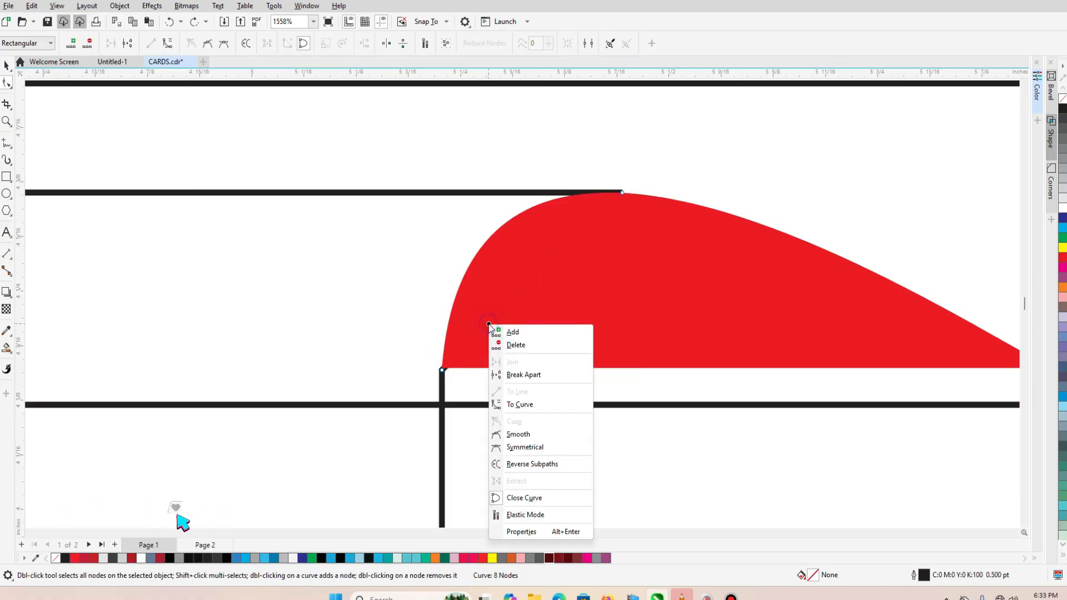
click(522, 405)
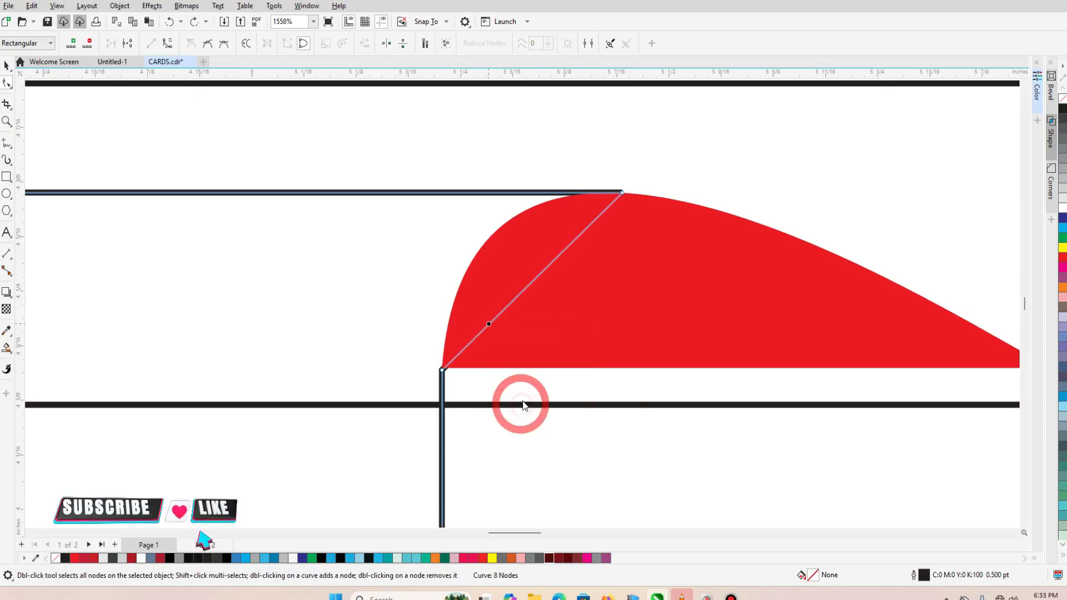
click(533, 282)
click(527, 283)
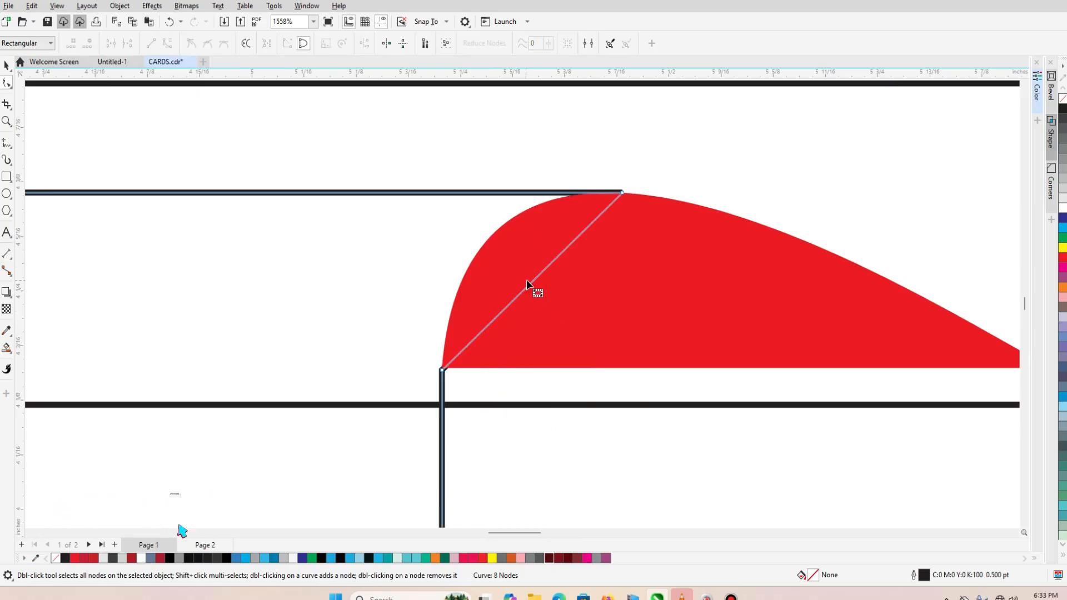
drag(535, 282, 490, 238)
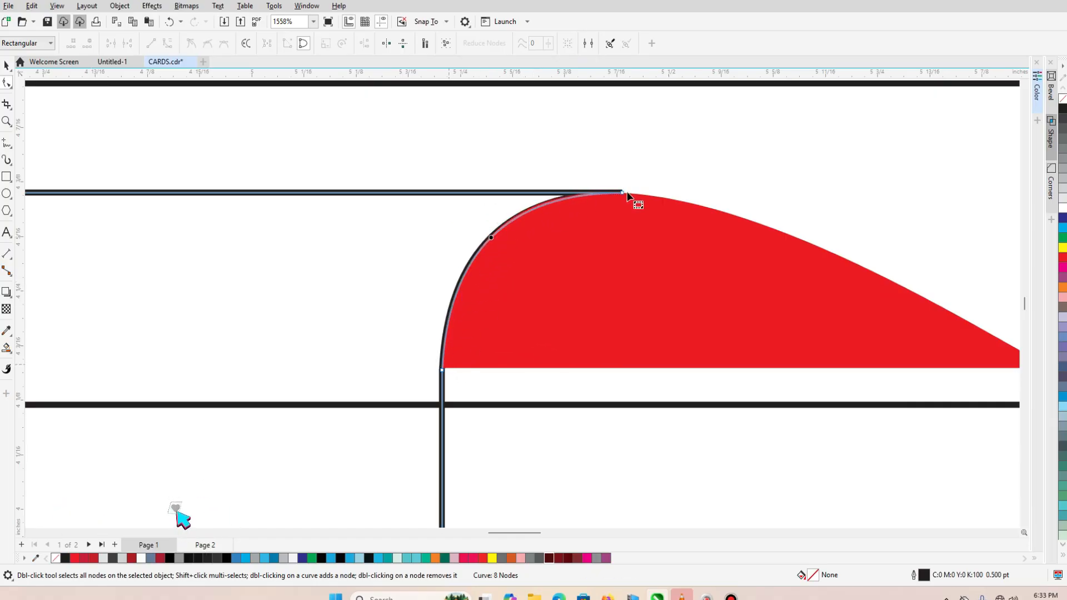
Step: Move the tab outline and the red shape down together until the red shape's base rests on the horizontal band's top line
click(7, 66)
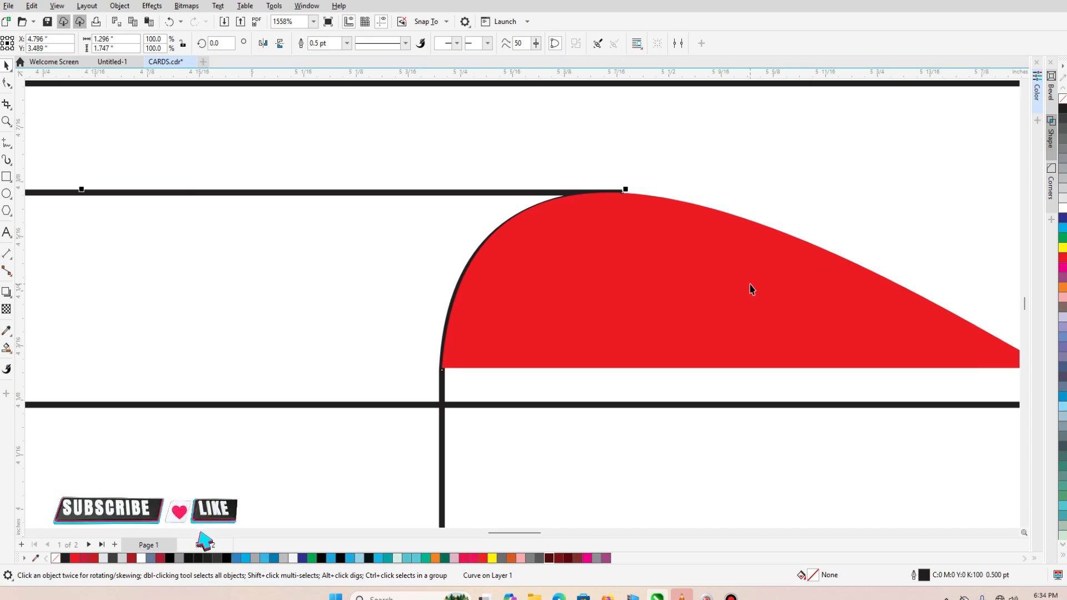
key(shift)
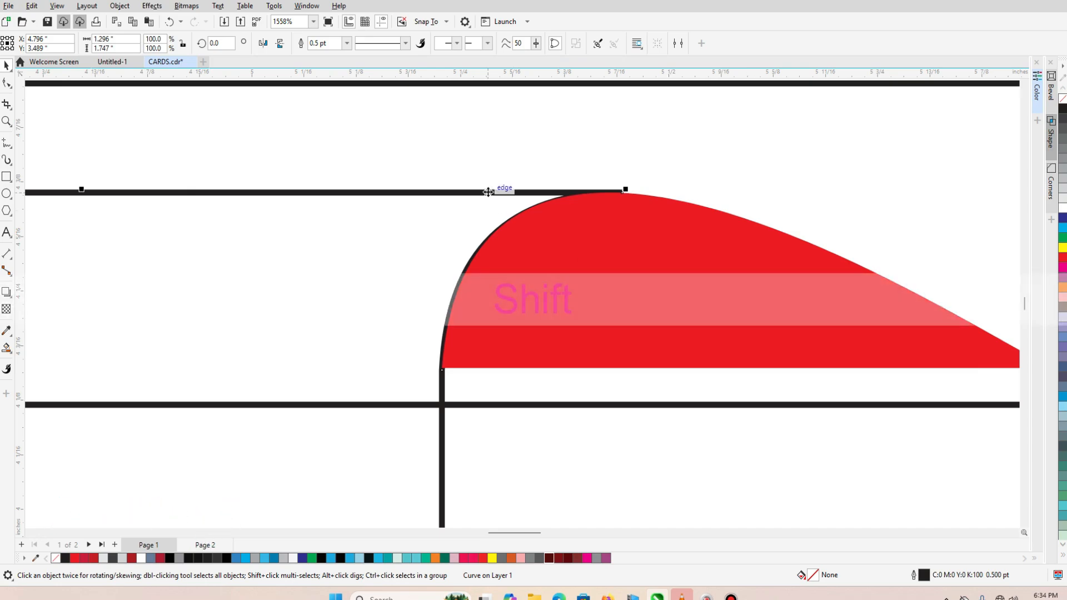
shift+click(545, 289)
drag(545, 289, 548, 324)
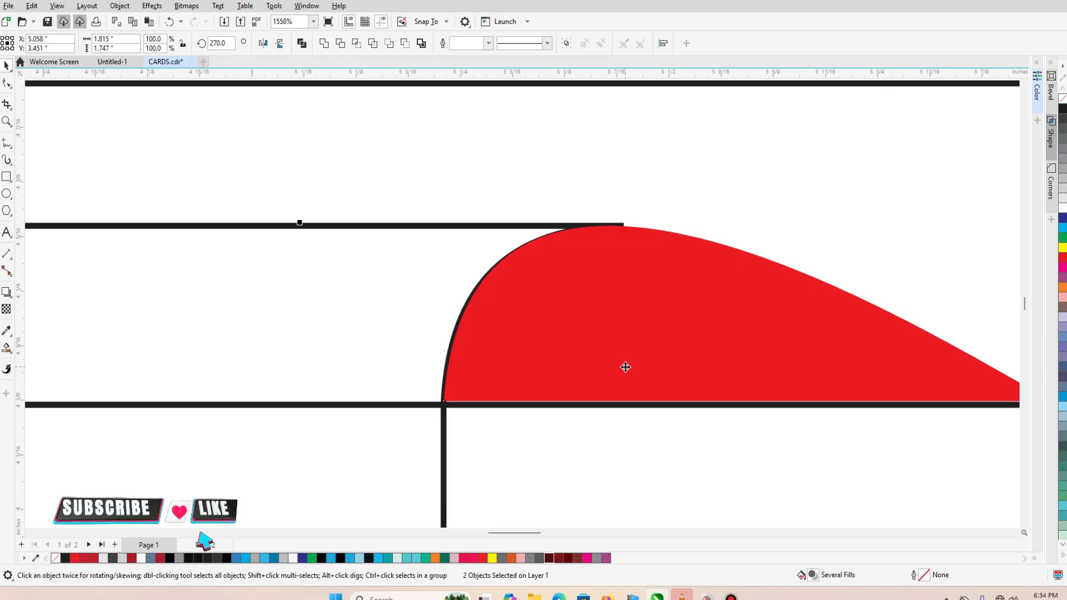
Step: Narrow the red shape to about 0.597 inches wide, keeping its left edge against the tab
key(F3)
key(F4)
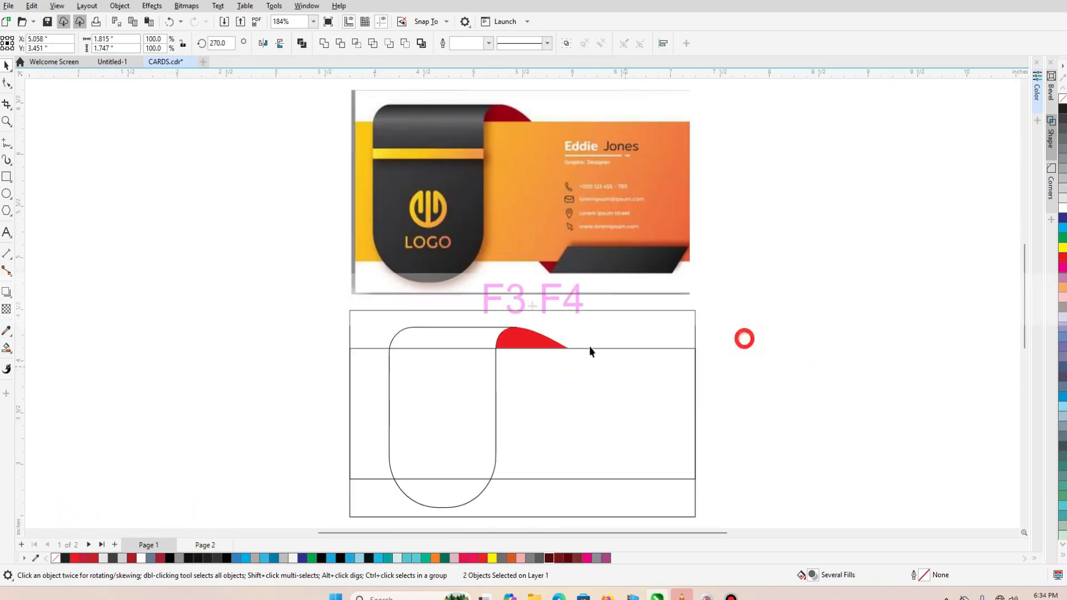
click(556, 339)
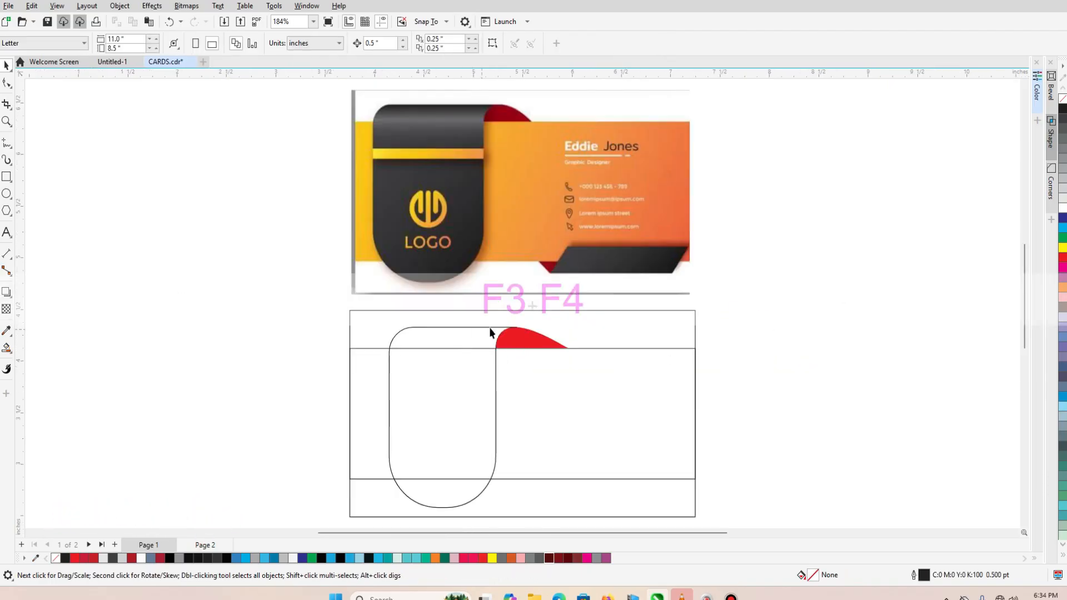
click(538, 348)
drag(571, 337, 558, 338)
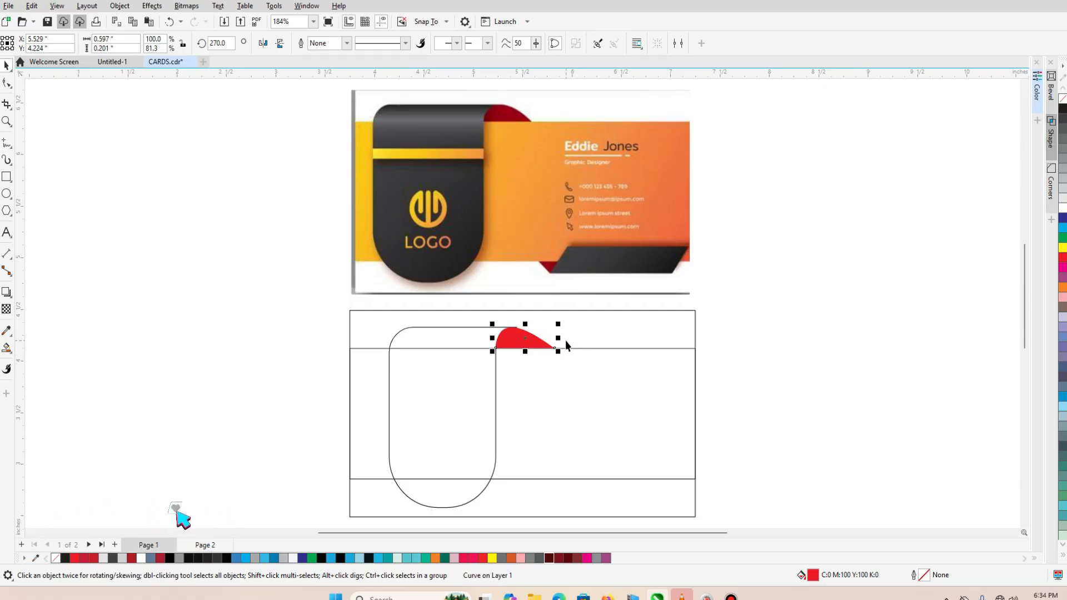
Step: Reshape the red shape's left curve by tilting its lower-left node's handle to the right and shortening it slightly
key(z)
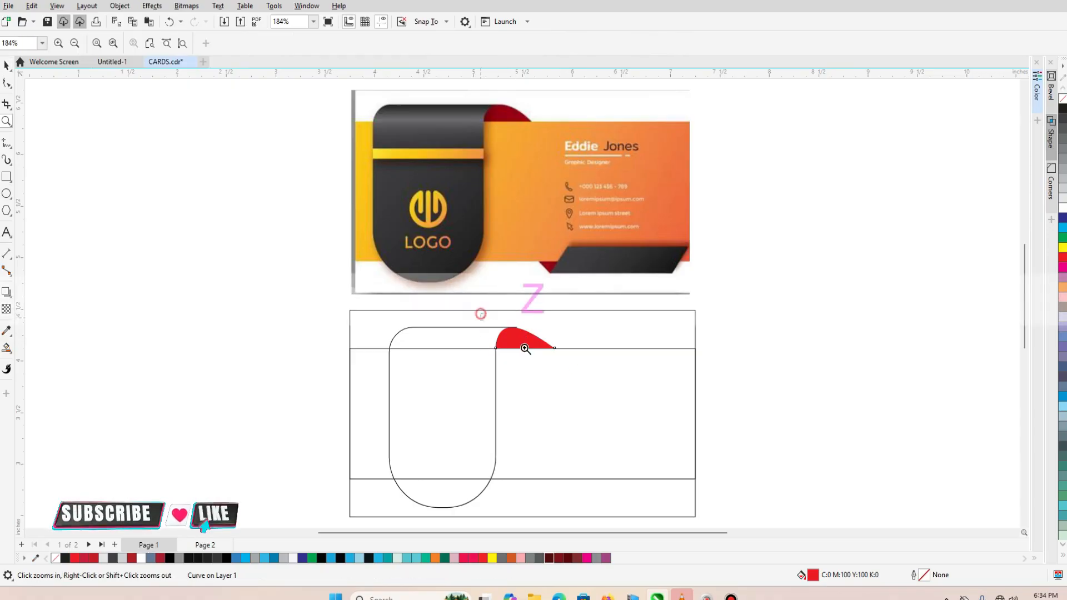
drag(481, 314, 578, 370)
click(7, 83)
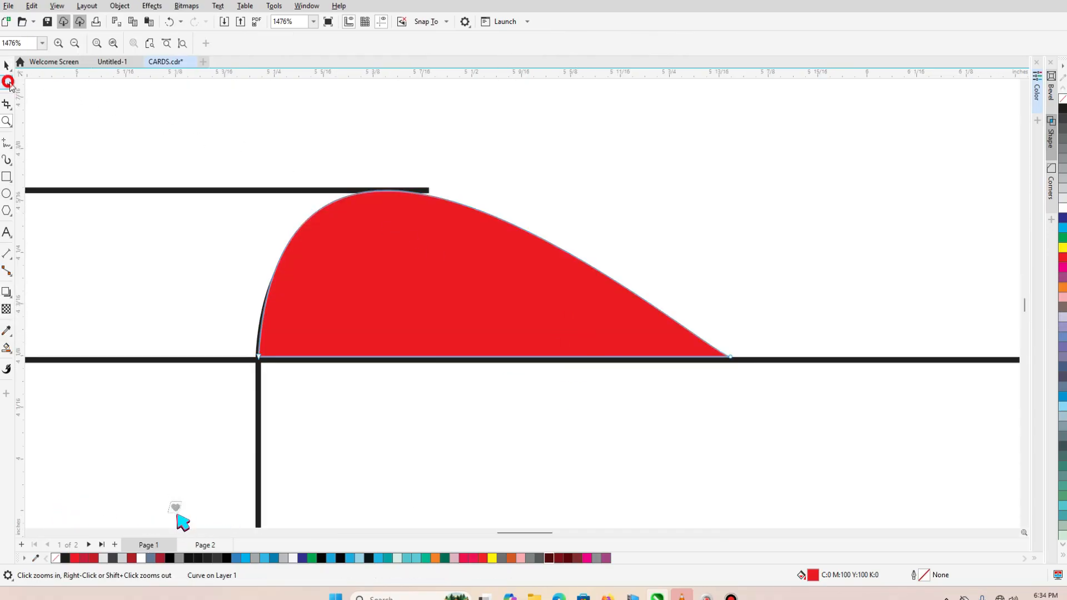
click(259, 358)
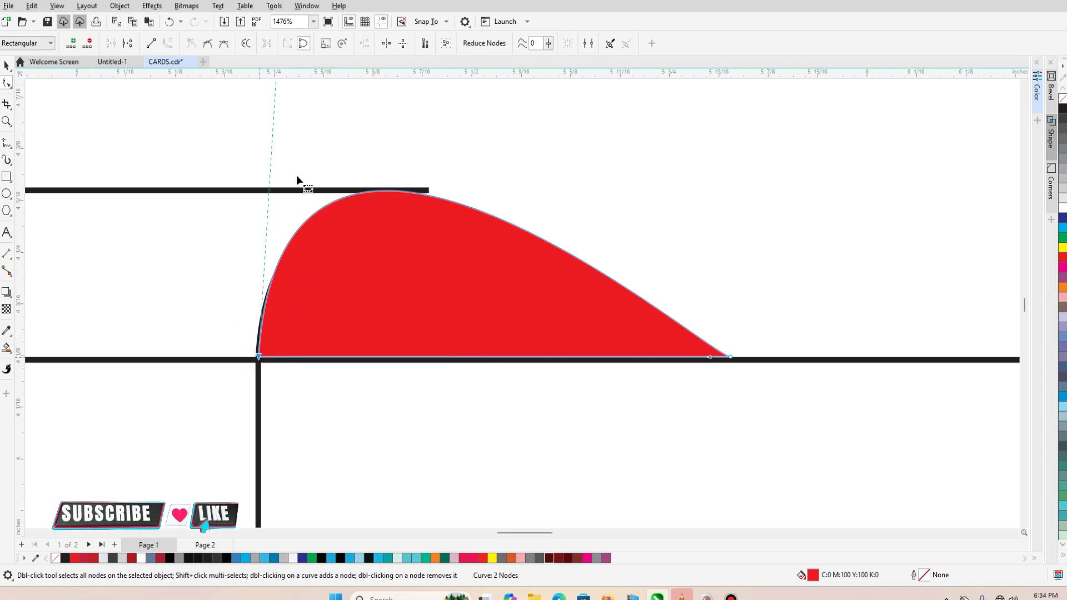
click(1025, 85)
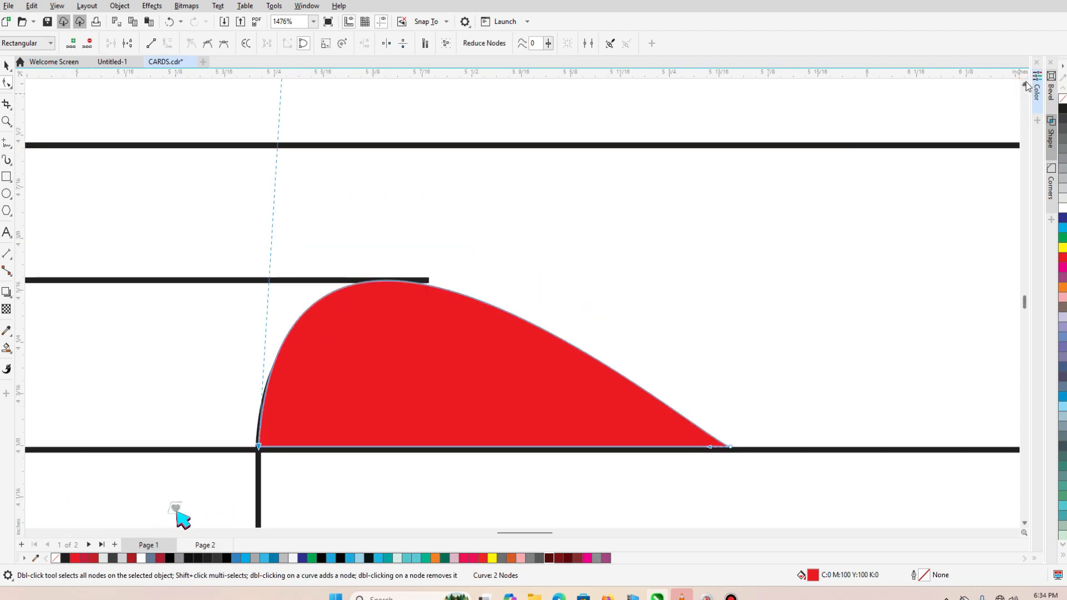
click(1025, 83)
drag(281, 118, 358, 122)
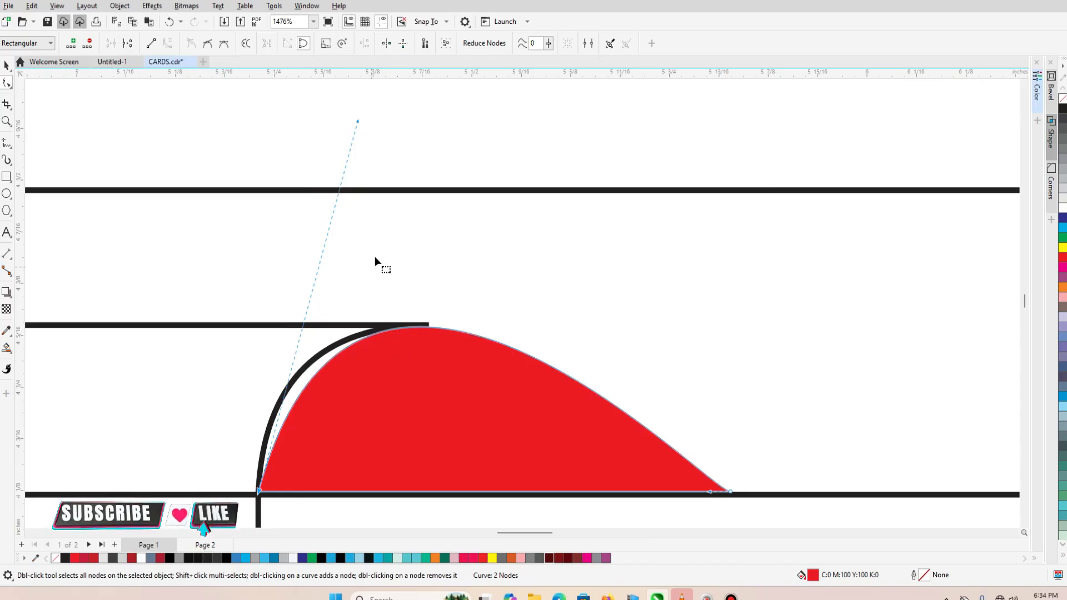
drag(357, 121, 335, 142)
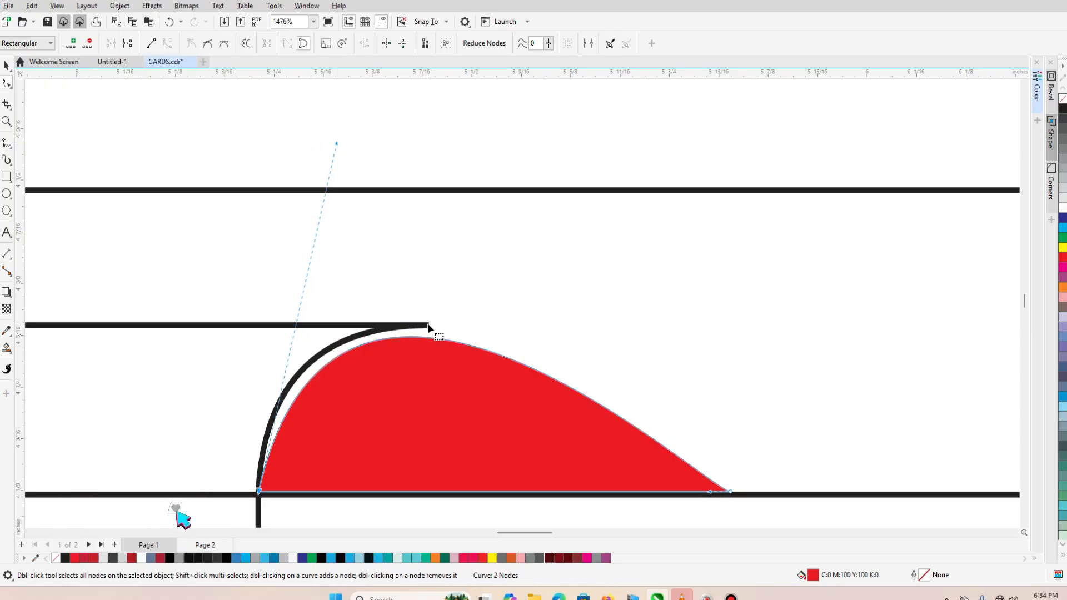
Step: Align the top of the red shape with the top of the tab outline
click(7, 66)
click(425, 414)
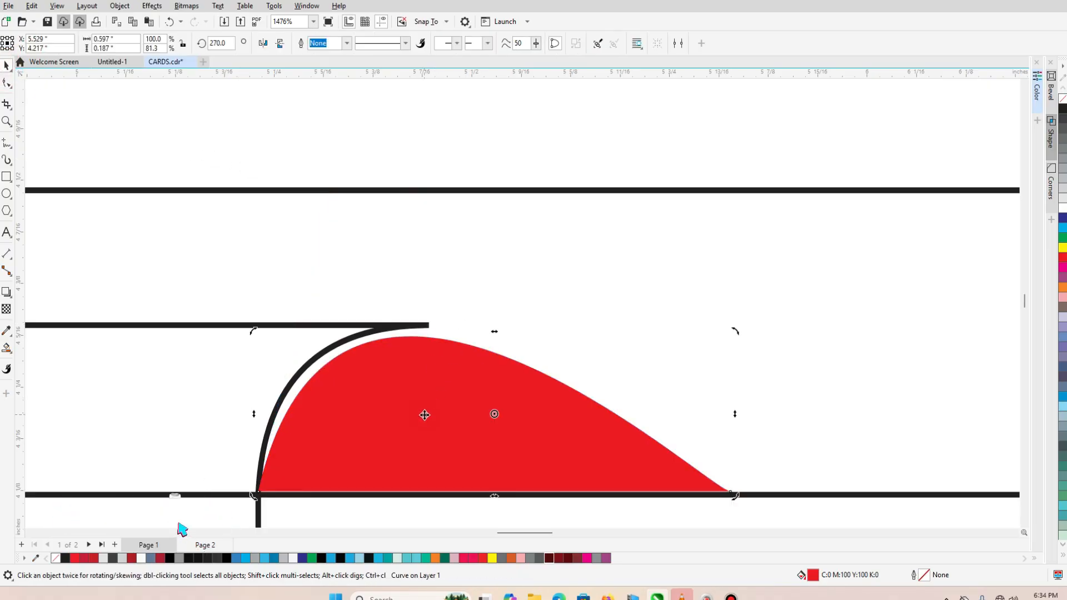
click(231, 324)
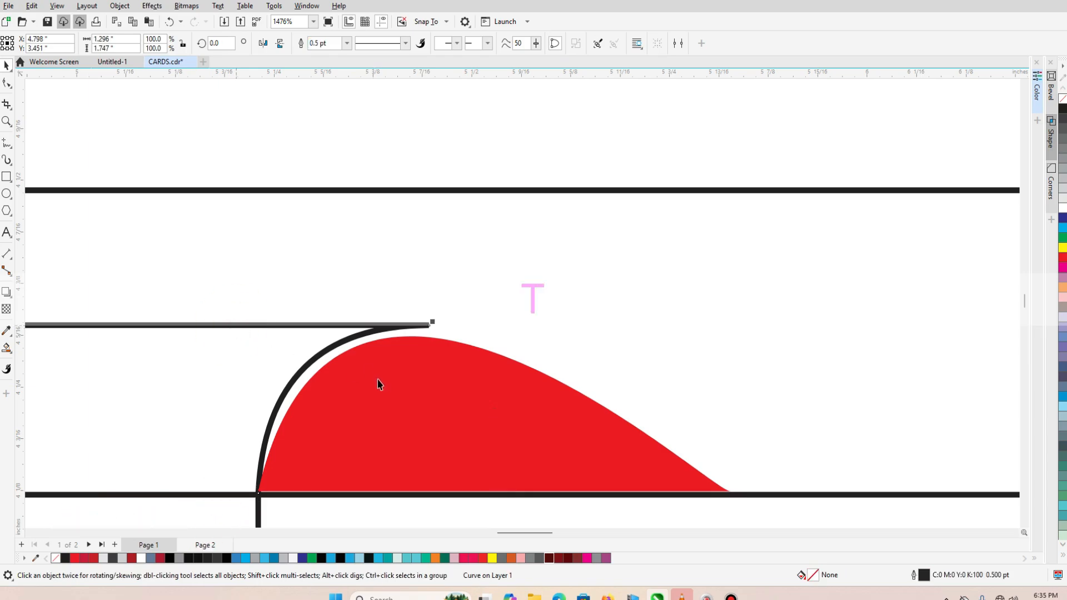
click(412, 380)
key(shift)
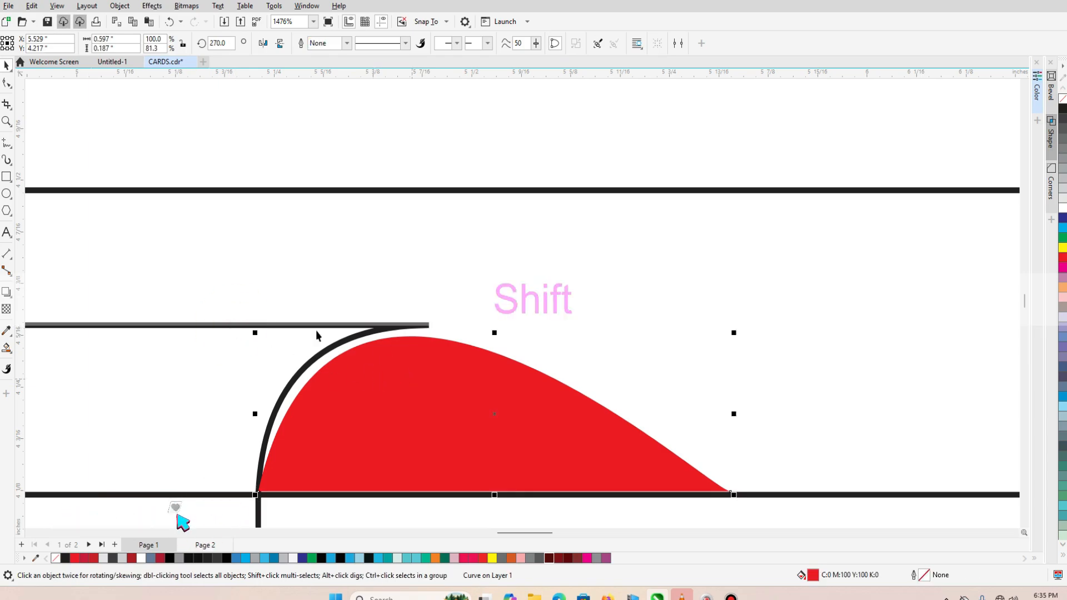
shift+click(205, 325)
key(t)
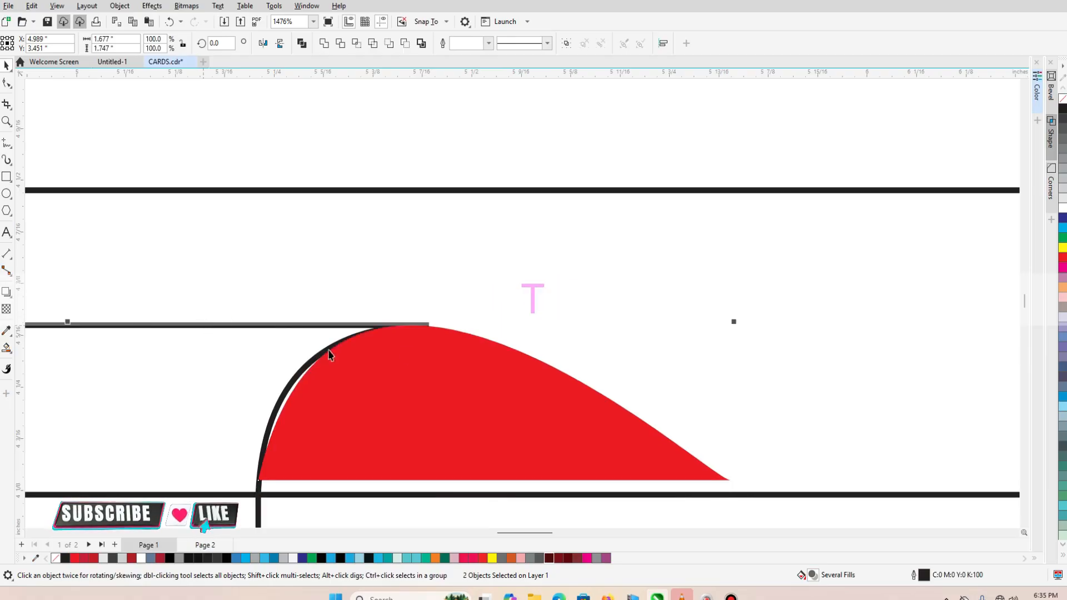
Step: Make the tab curve's lower handle vertical and swing the red shape's lower-left handle leftward so its edge follows the tab's curve
click(7, 82)
click(259, 494)
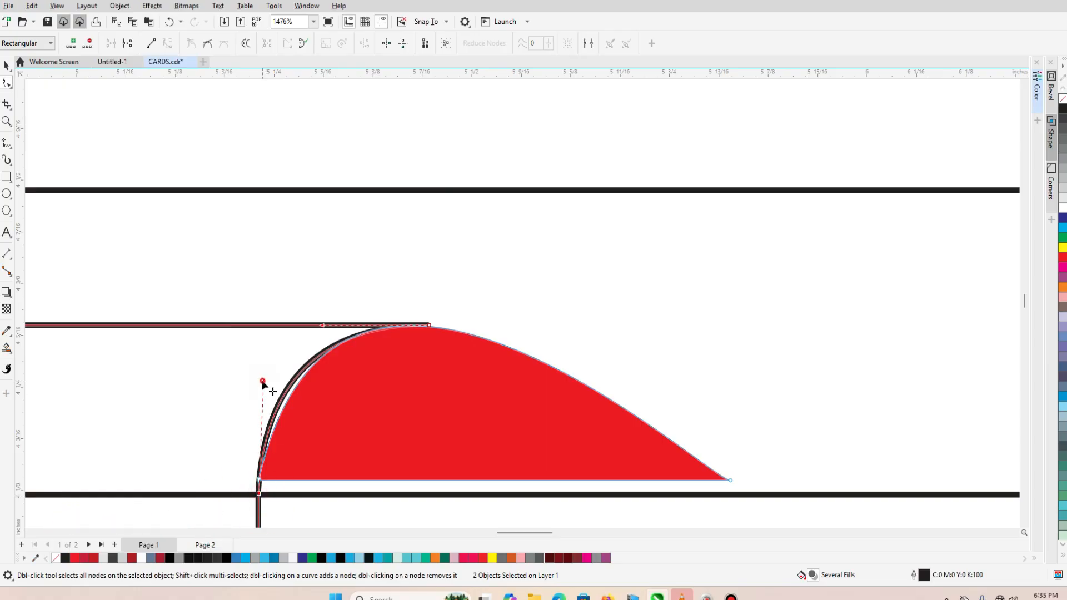
drag(264, 382, 281, 366)
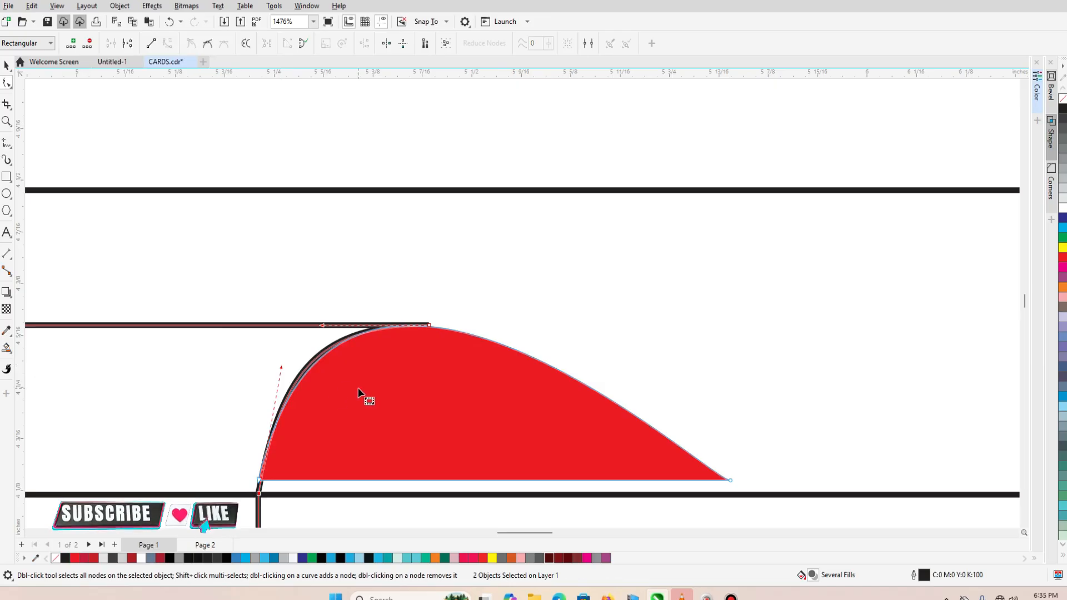
drag(280, 369, 260, 369)
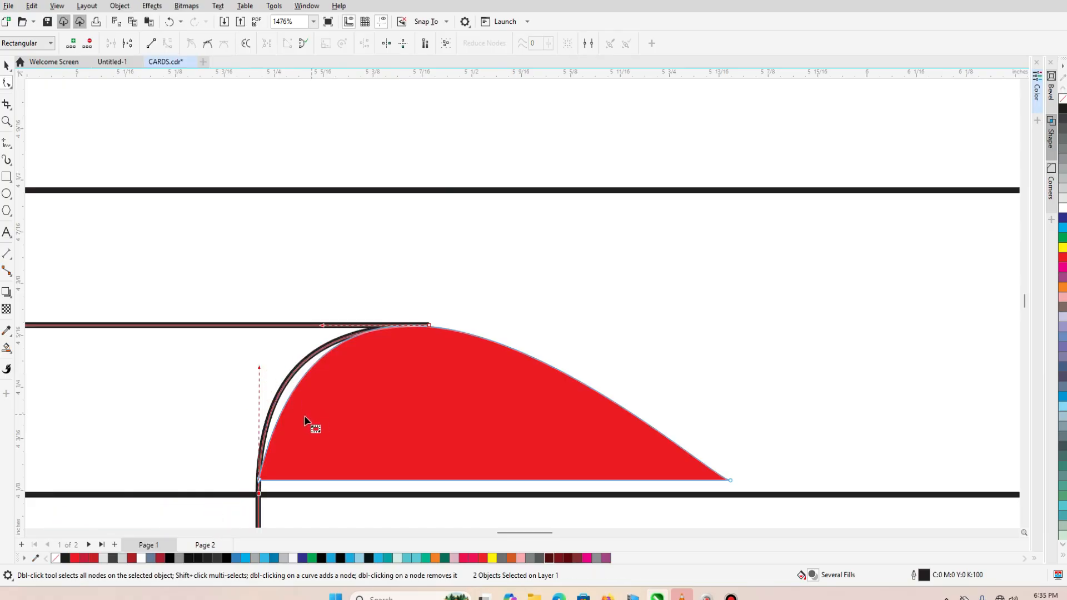
click(259, 480)
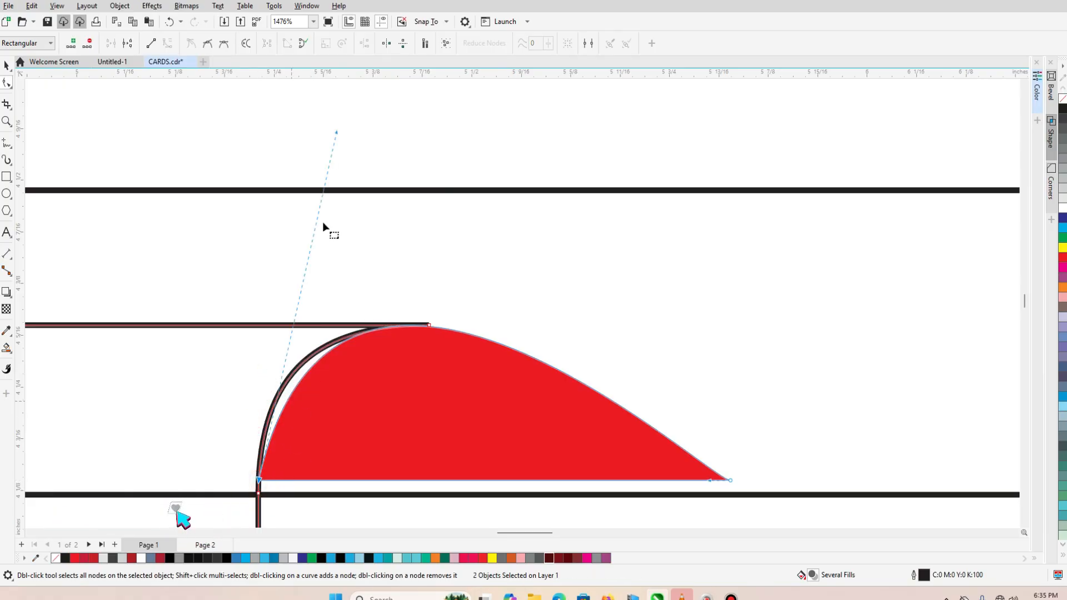
drag(336, 131, 294, 145)
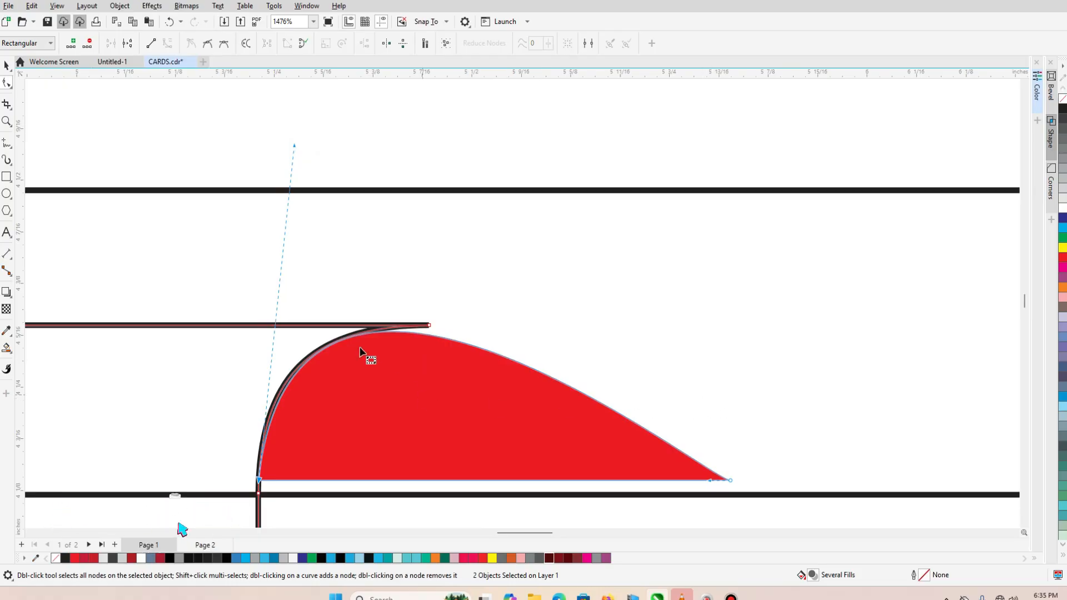
Step: Align the top of the red shape with the top edge of the tab outline
click(7, 66)
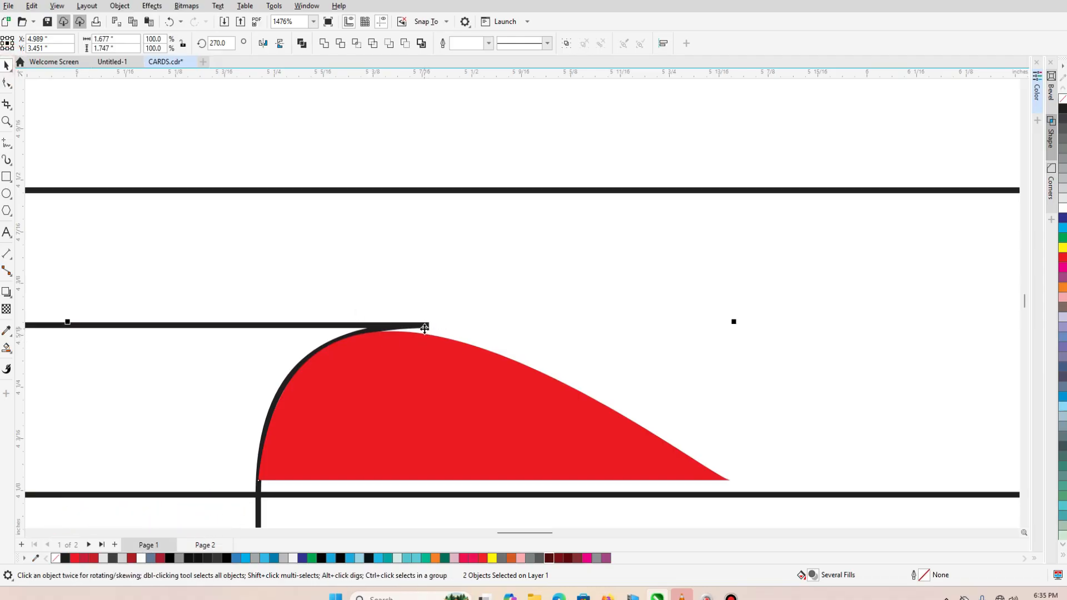
click(430, 385)
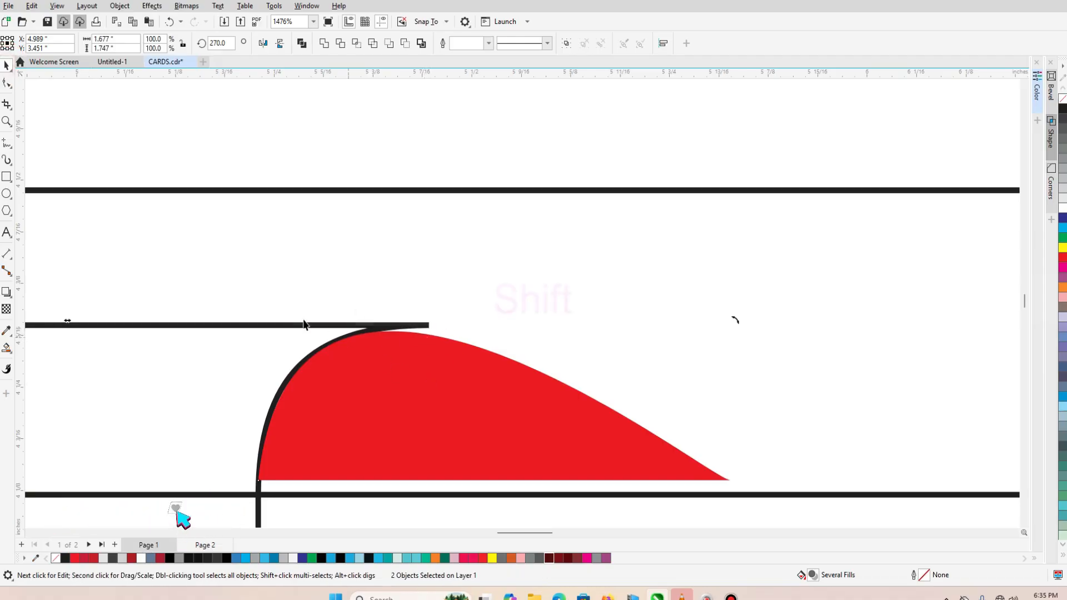
shift+click(286, 326)
click(353, 388)
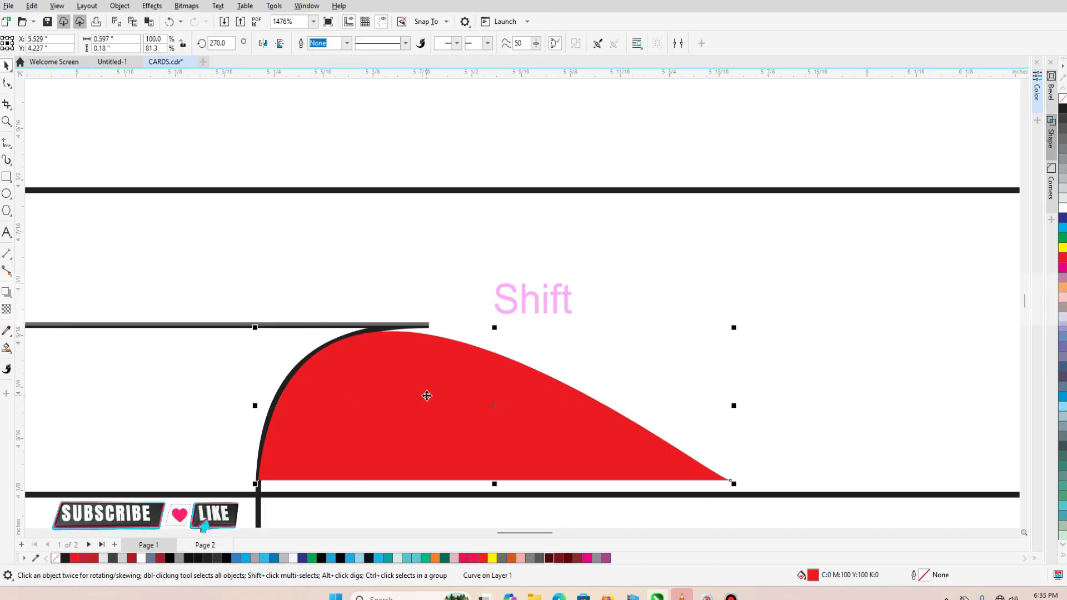
click(219, 327)
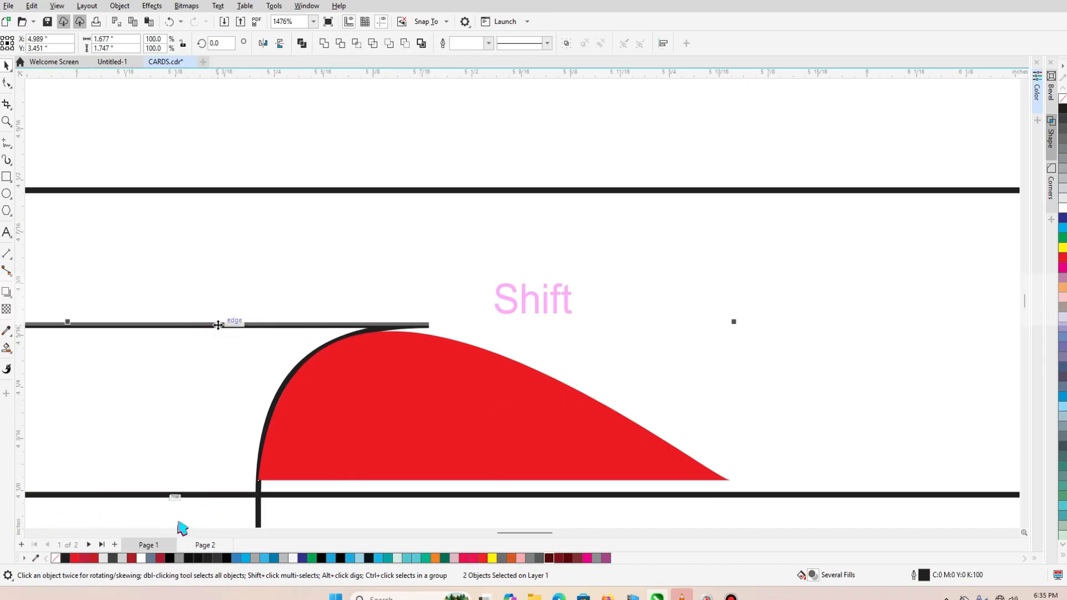
key(t)
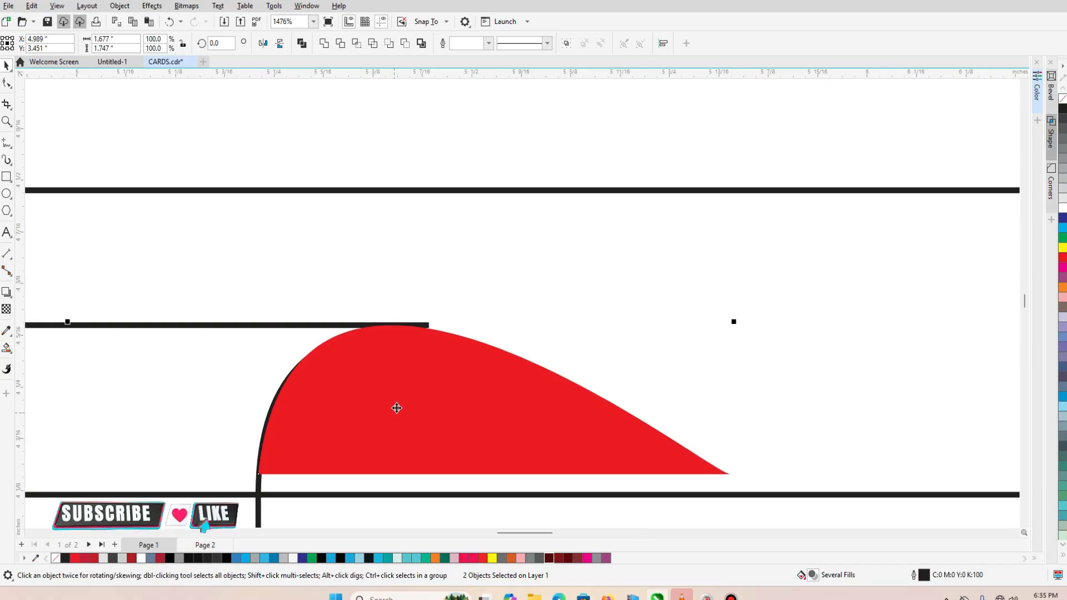
Step: Move the tab's upper-right end node about 0.038 inches left and shorten both handles of its corner curve to follow the red shape
click(268, 330)
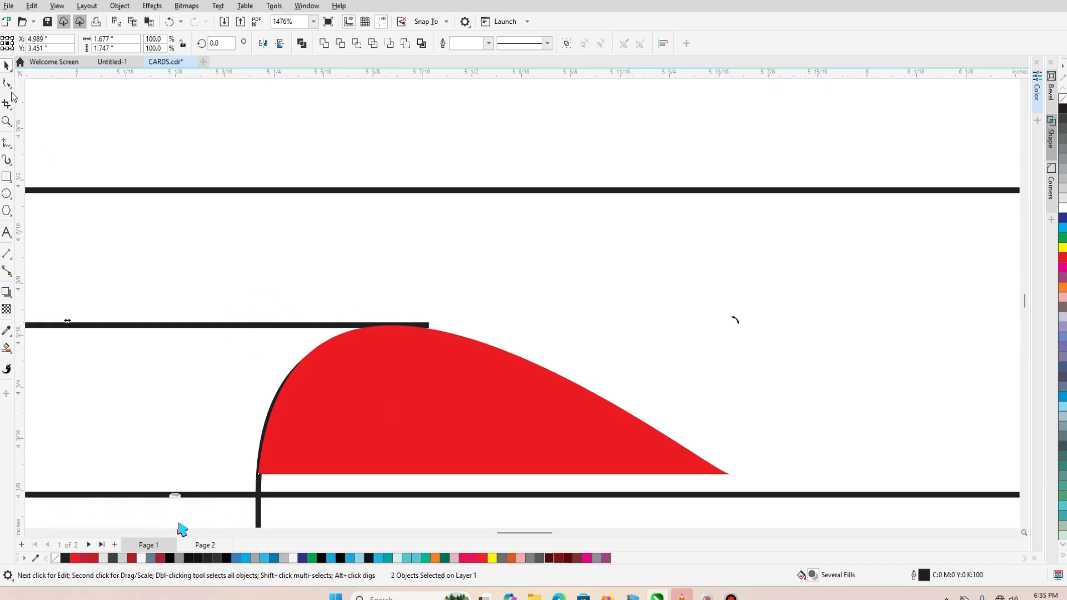
click(7, 82)
click(432, 329)
drag(431, 327, 399, 325)
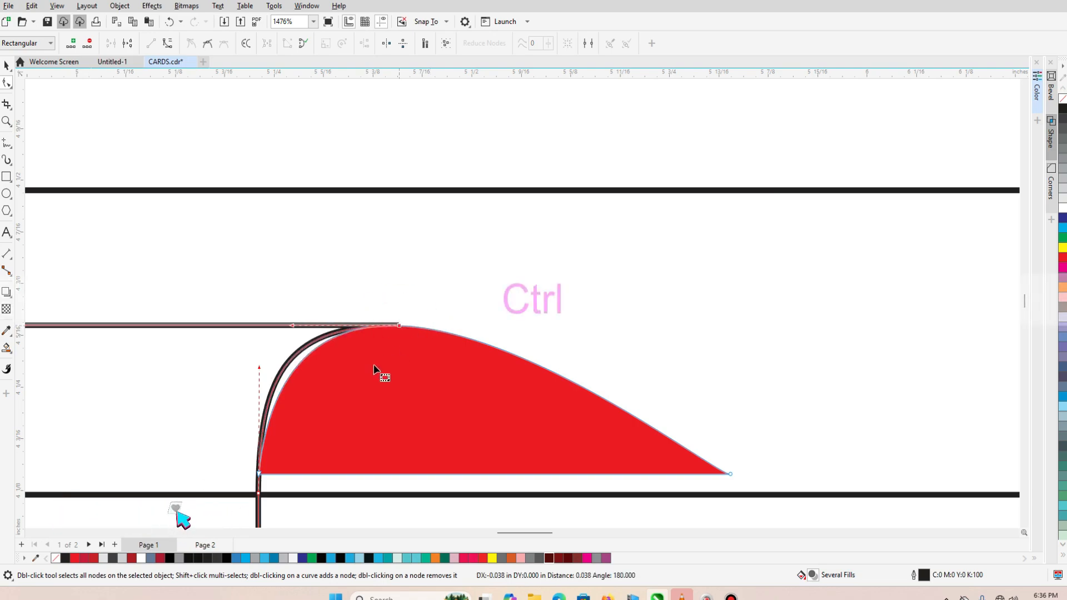
mouse_move(259, 373)
mouse_down()
mouse_move(285, 364)
mouse_move(260, 389)
mouse_up()
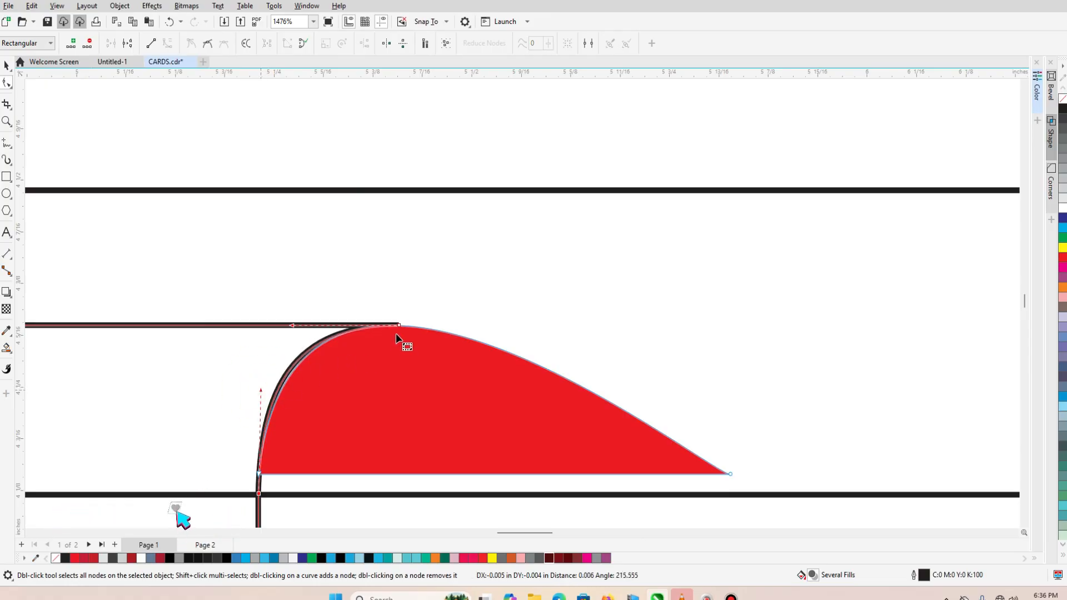
click(399, 327)
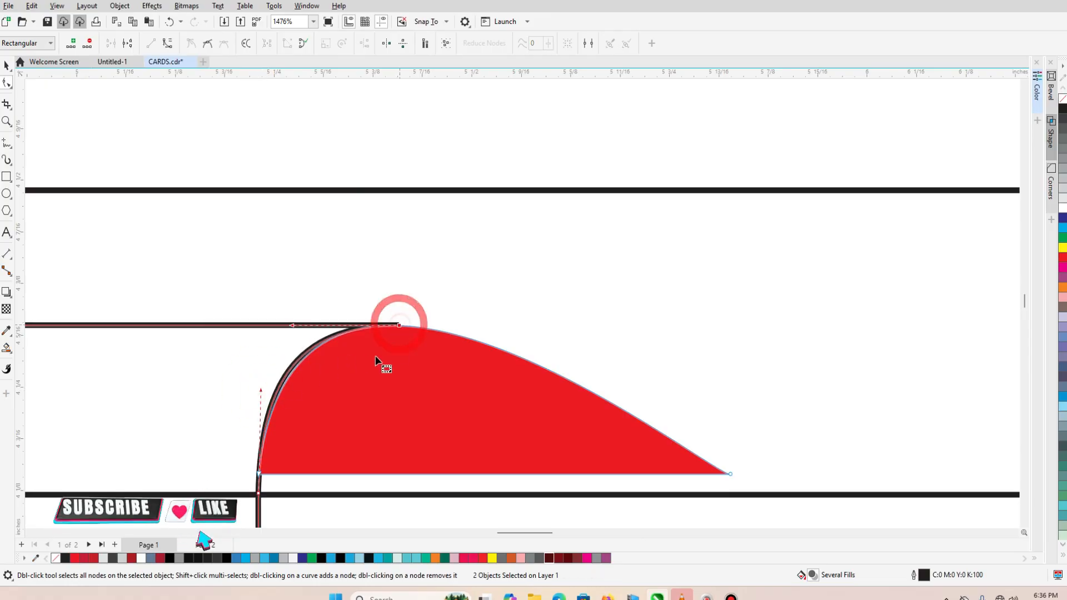
drag(291, 325, 298, 324)
click(298, 324)
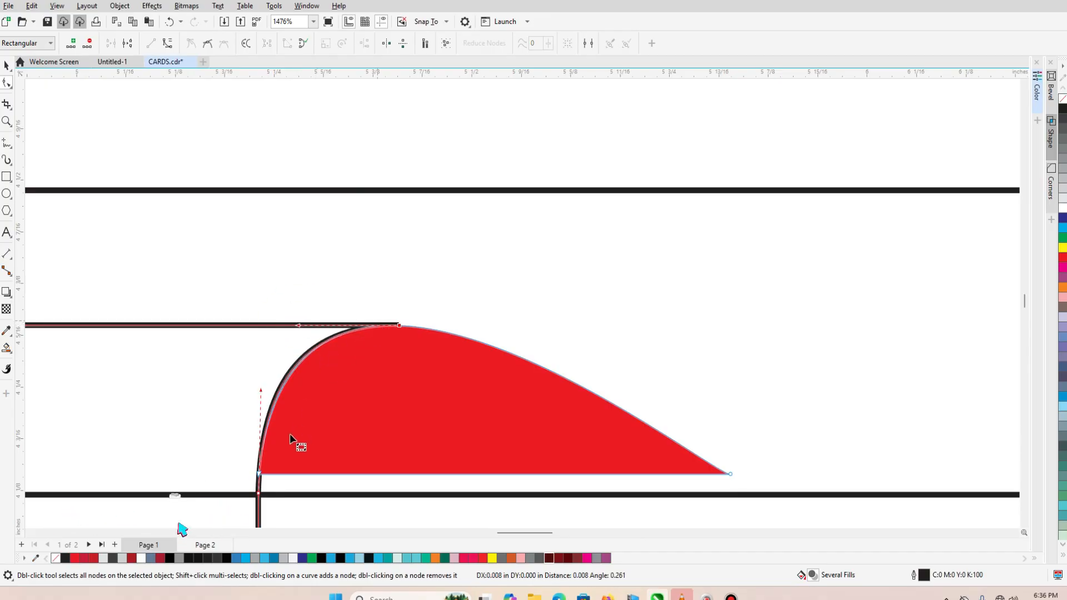
Step: Try to move only the red shape down onto the upper line of the card's band
click(6, 65)
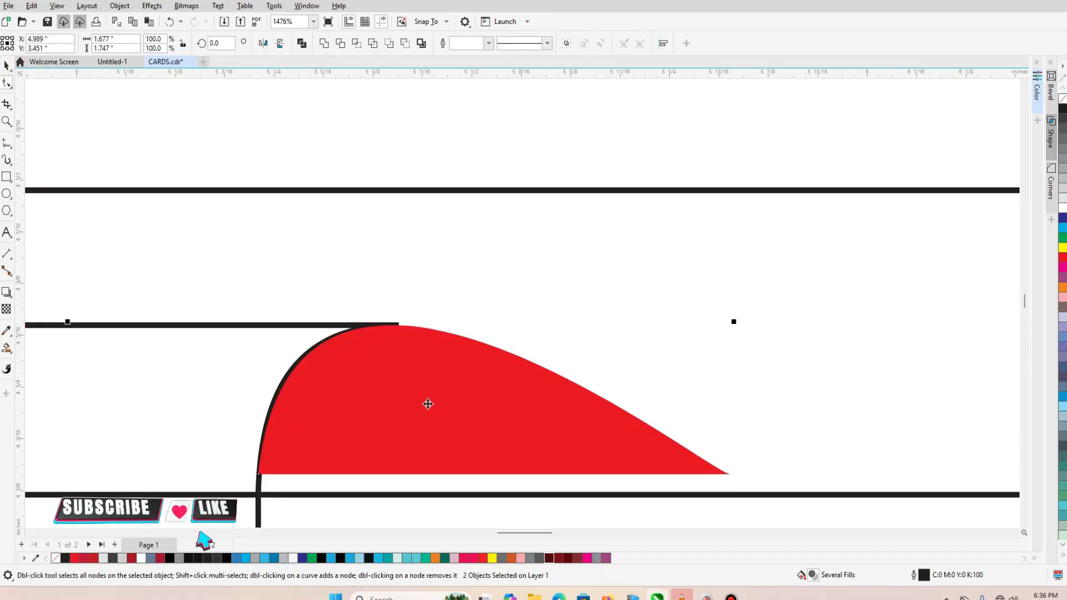
key(shift)
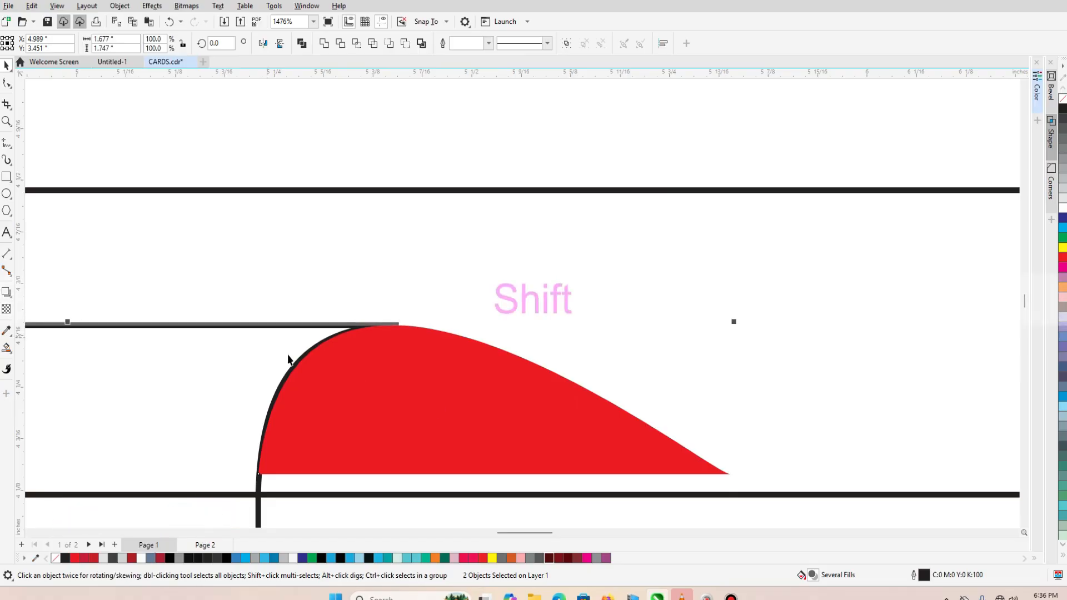
click(427, 370)
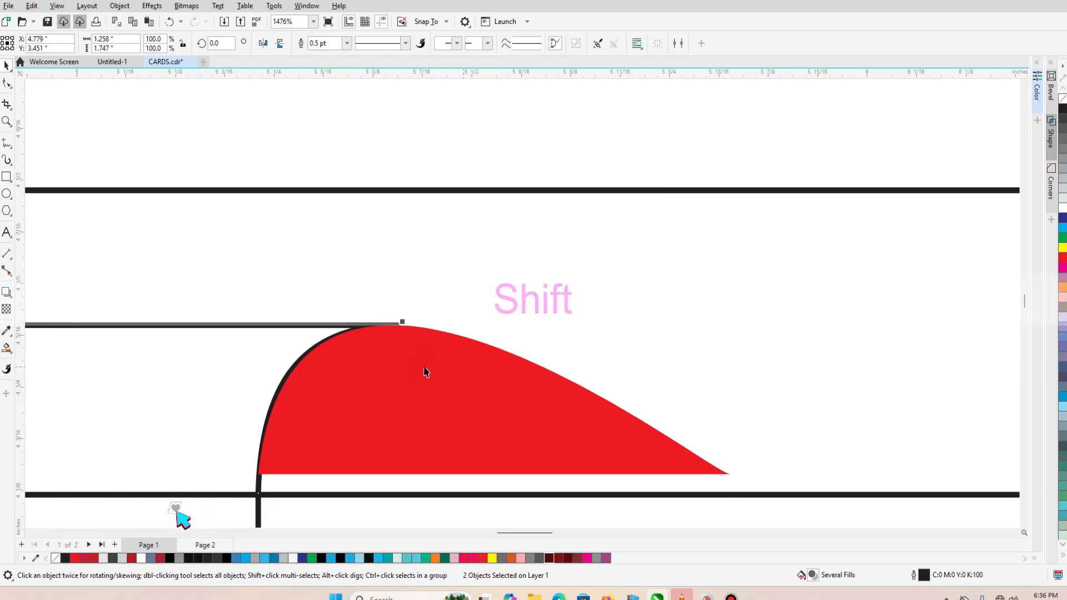
click(442, 401)
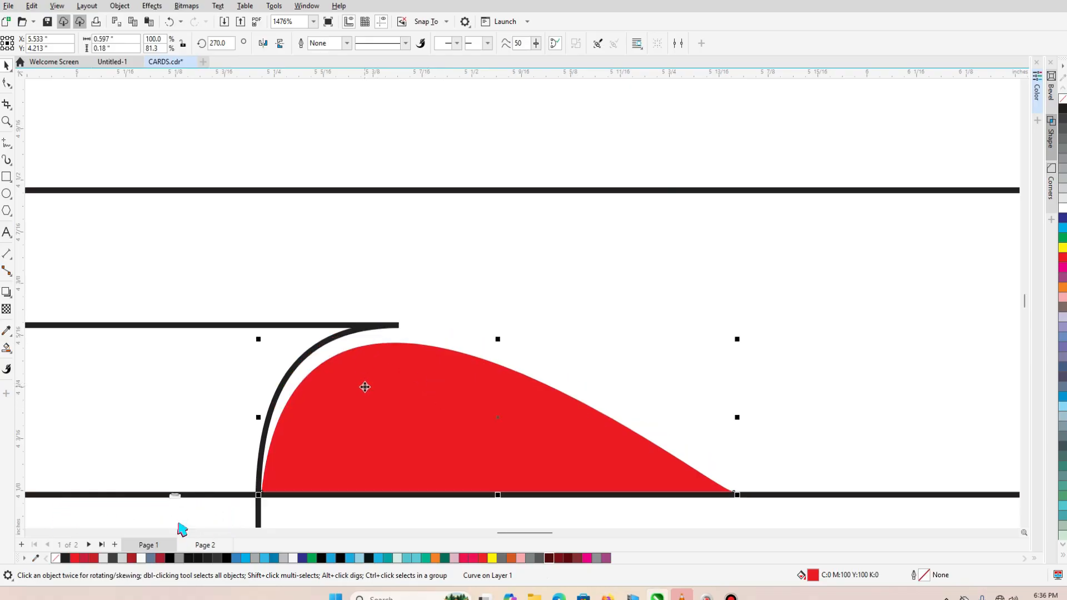
key(ctrl+z)
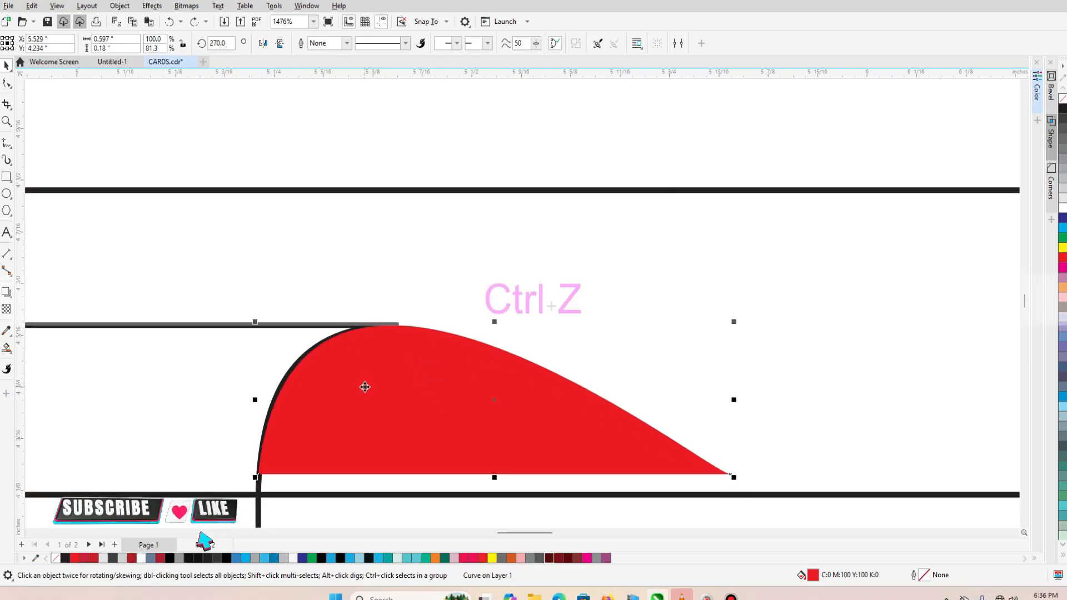
Step: Move the tab outline and the red shape down together so the red base rests on the band's upper line
click(216, 325)
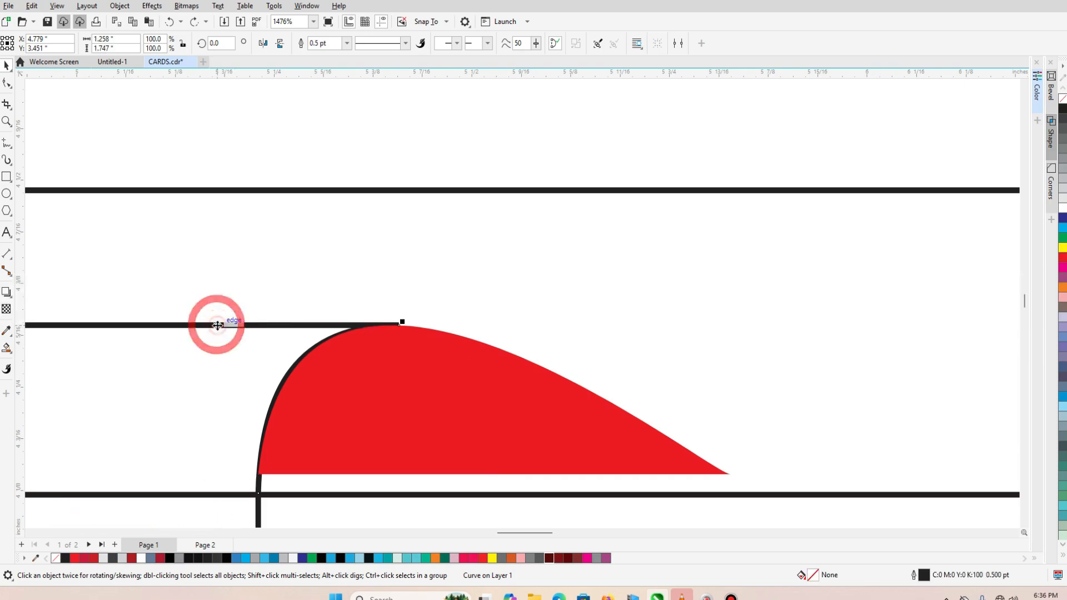
shift+click(395, 360)
drag(371, 375, 371, 388)
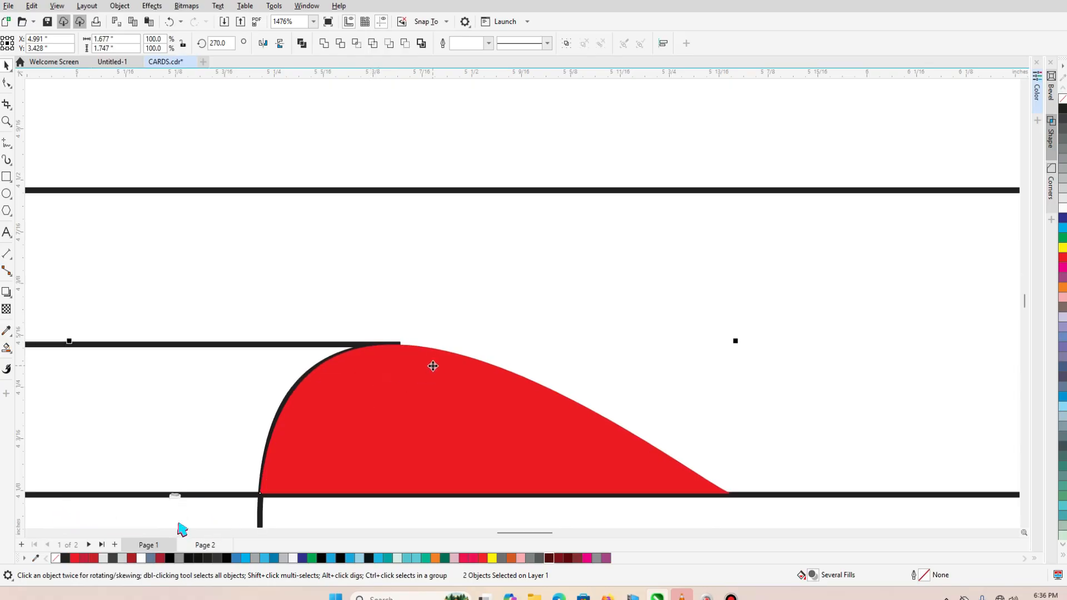
Step: Fill the tab shape with solid black
key(F3)
key(F4)
click(565, 400)
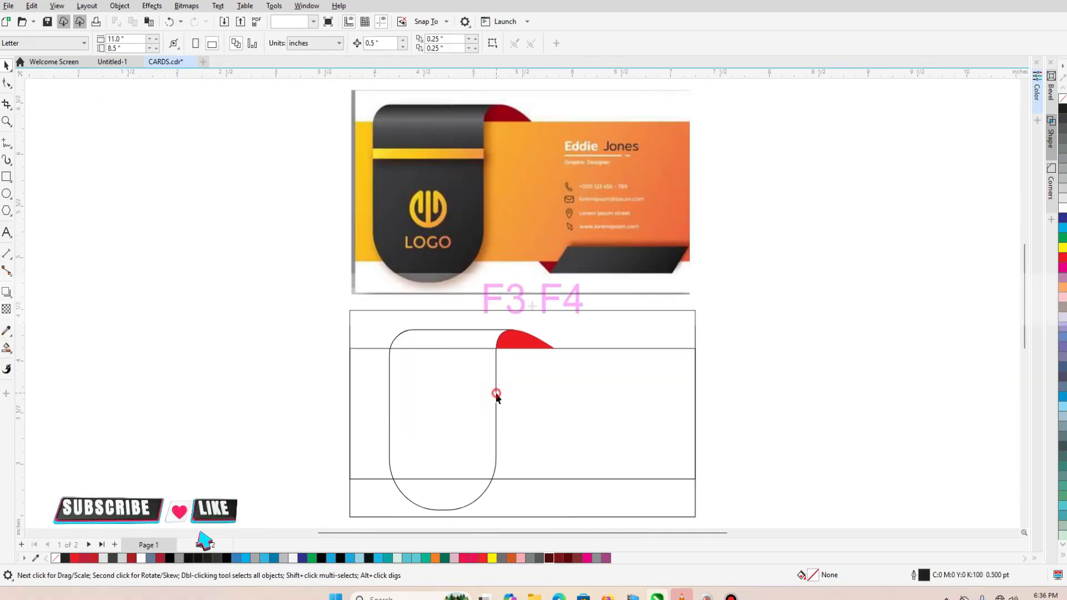
click(497, 394)
click(1061, 109)
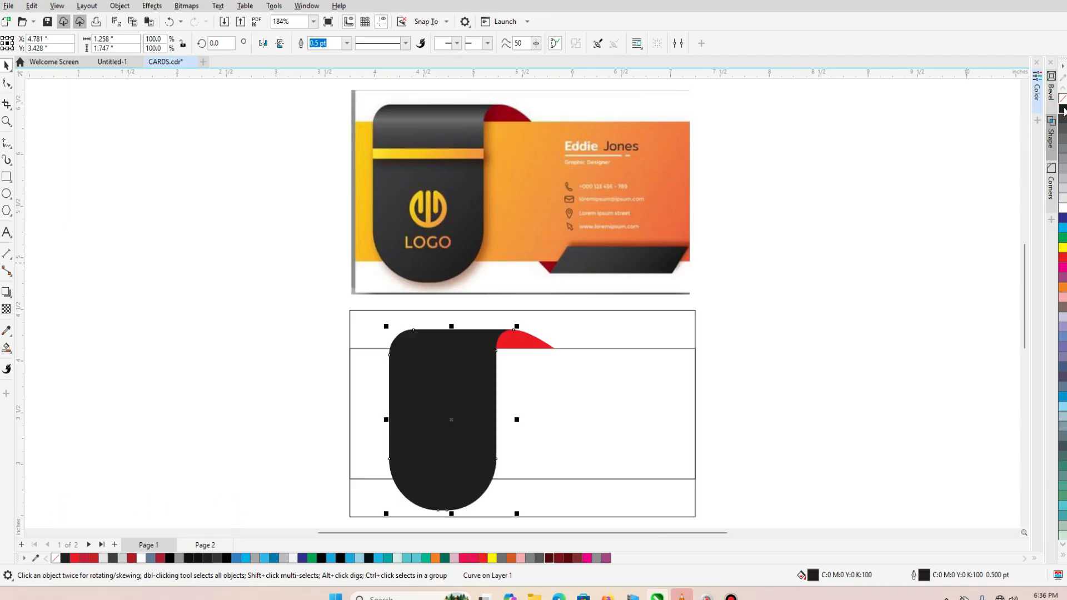
Step: Apply a linear fountain fill along the red fold toward its right tip, and set the color stop nearest the tab to dark maroon
click(529, 349)
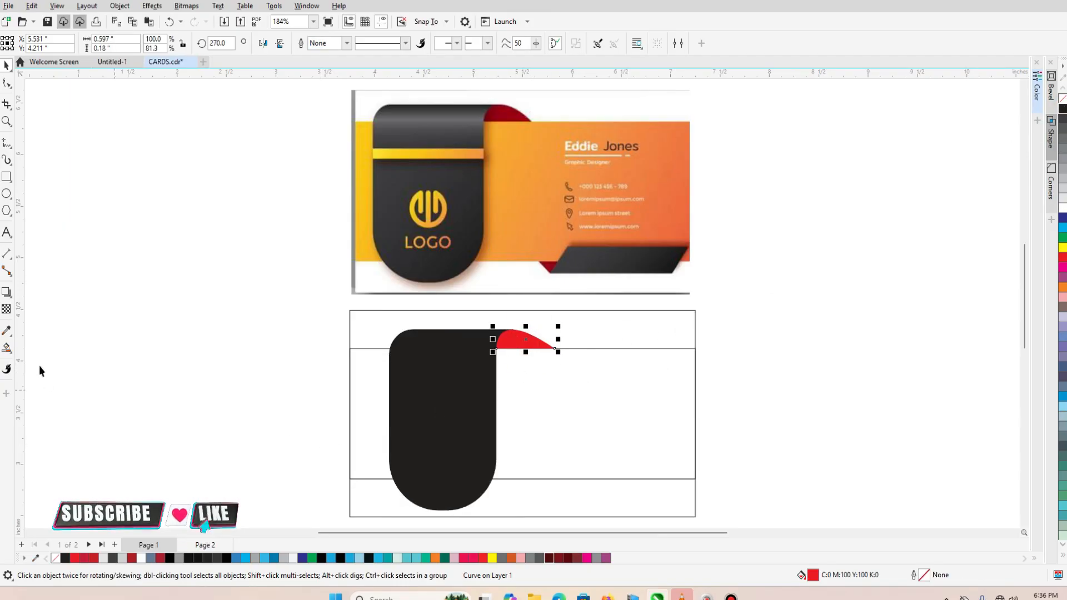
click(7, 348)
click(47, 349)
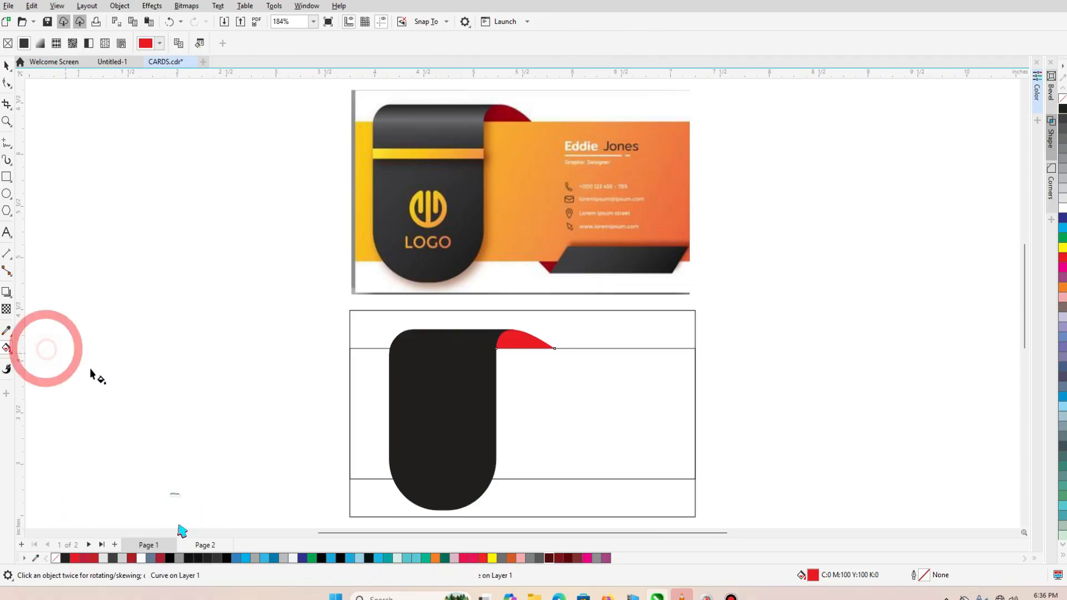
click(40, 43)
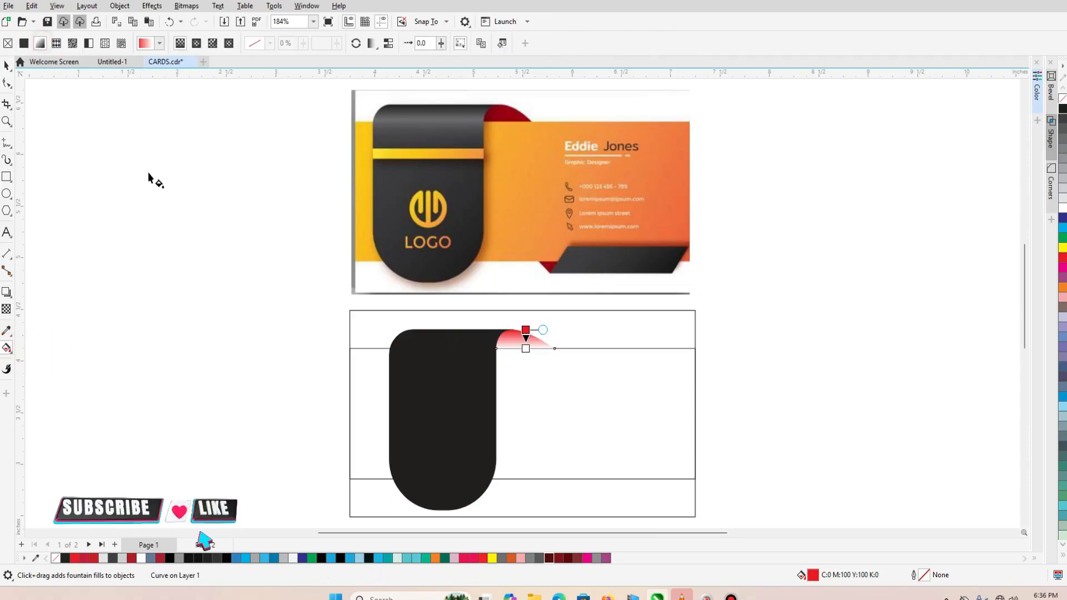
drag(502, 338, 547, 348)
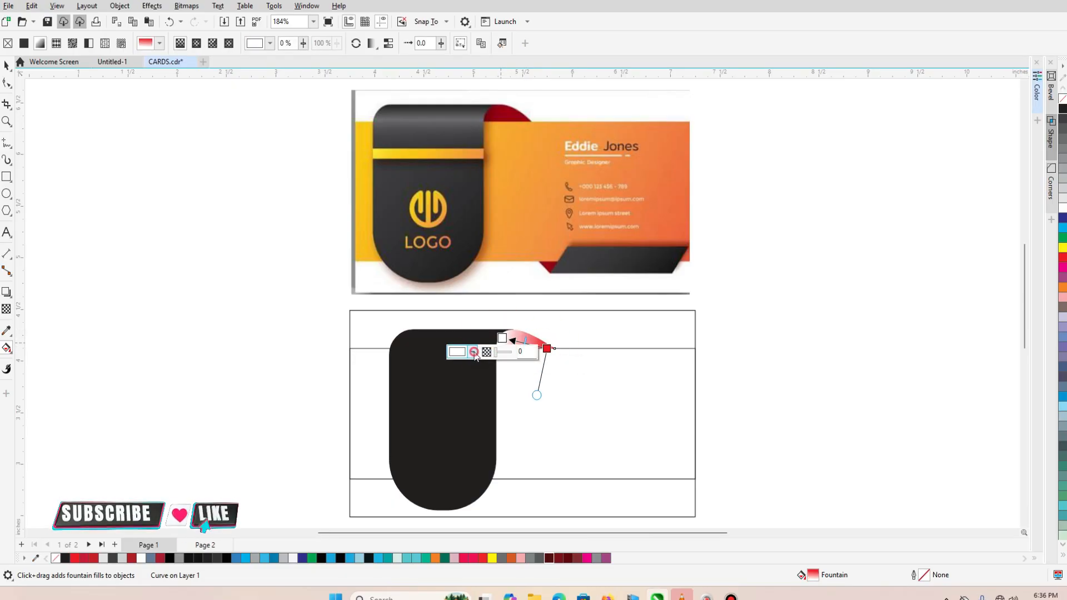
click(473, 353)
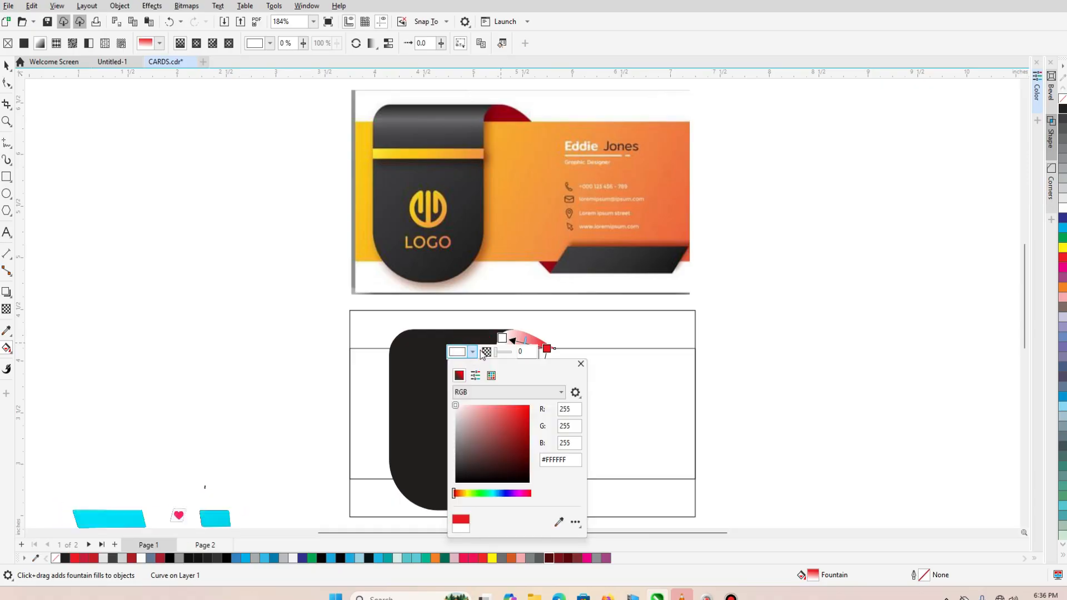
click(527, 451)
click(524, 454)
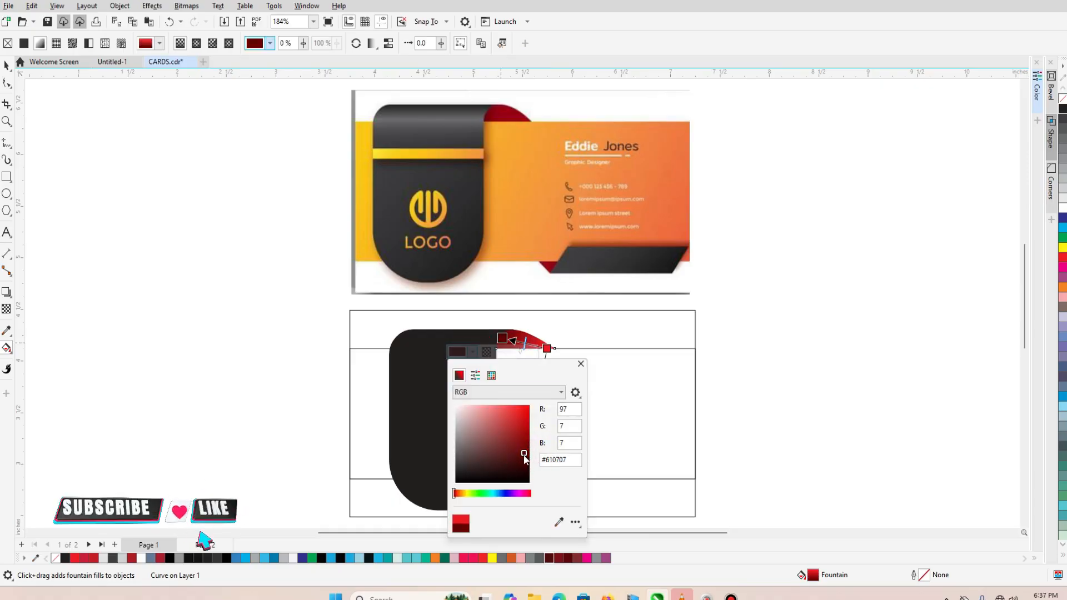
Step: Set the fold gradient's color stop at the right tip to C 24, M 100, Y 100, K 27
click(547, 349)
click(547, 348)
click(518, 364)
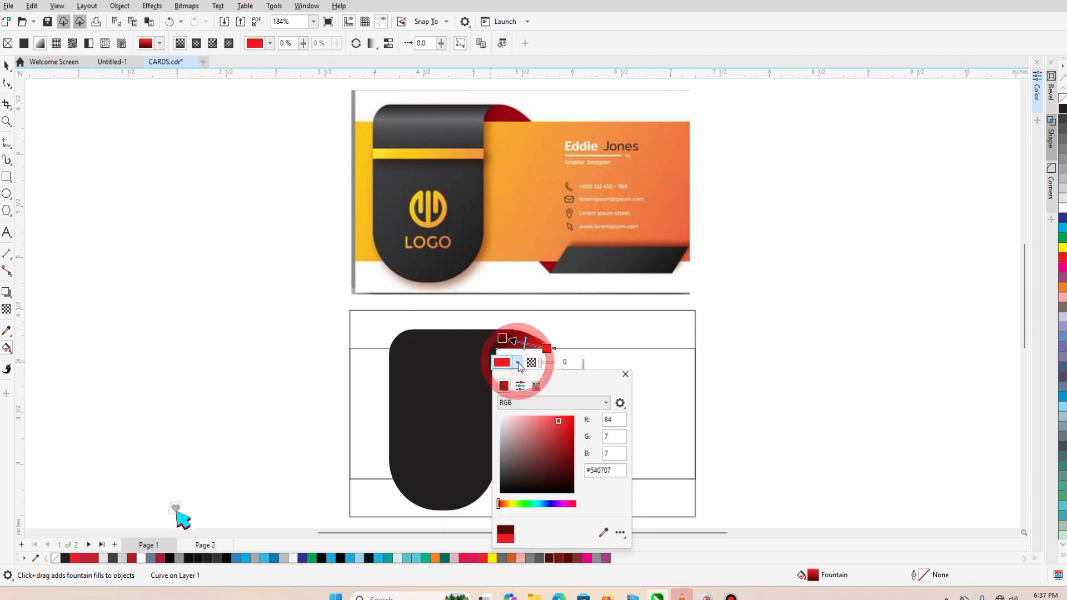
click(569, 455)
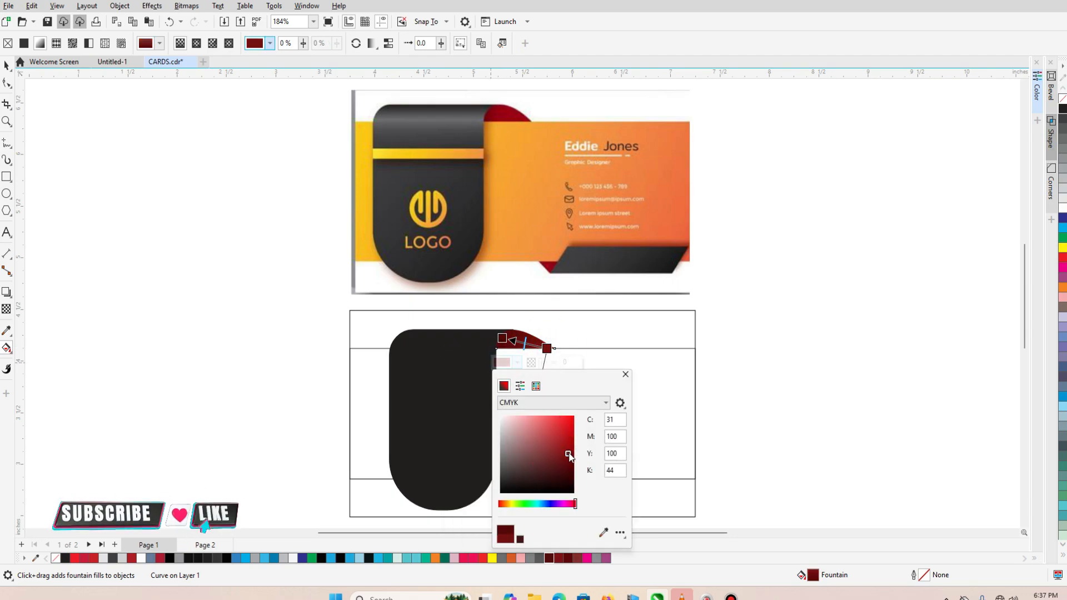
click(570, 445)
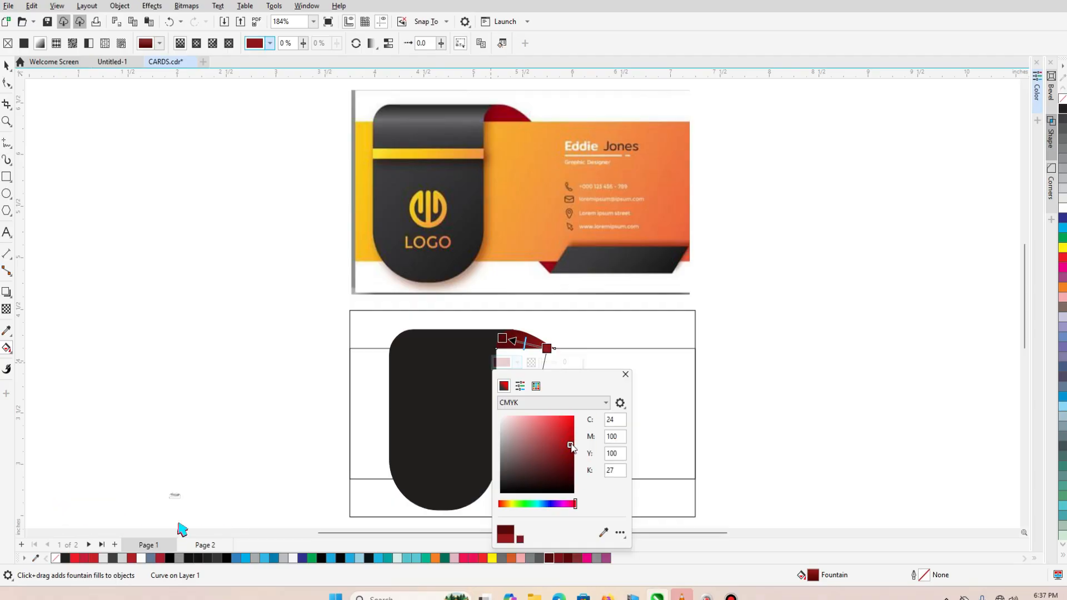
click(11, 65)
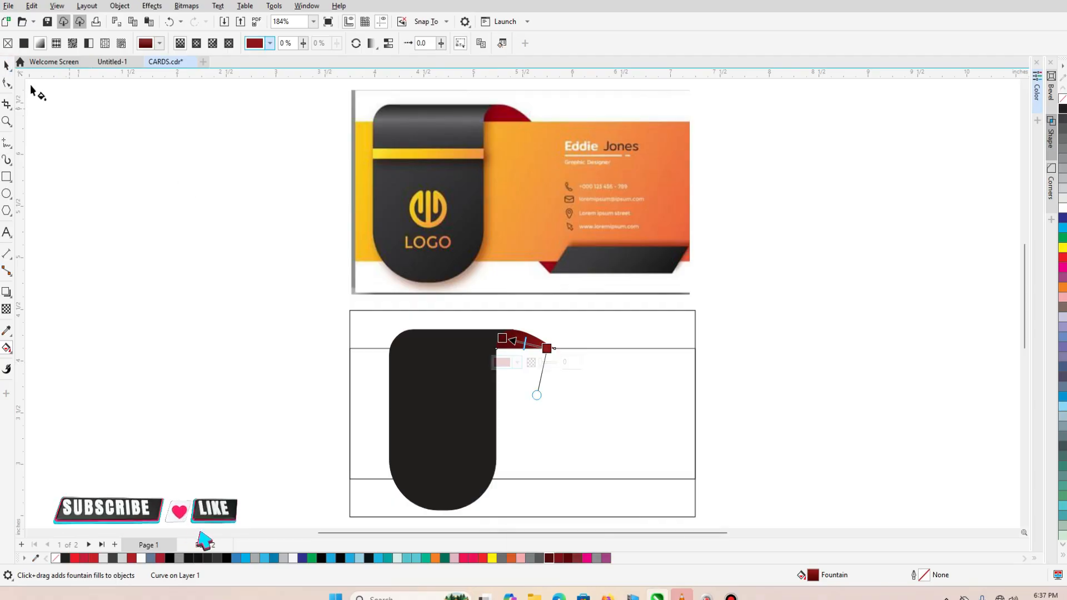
click(8, 65)
click(190, 263)
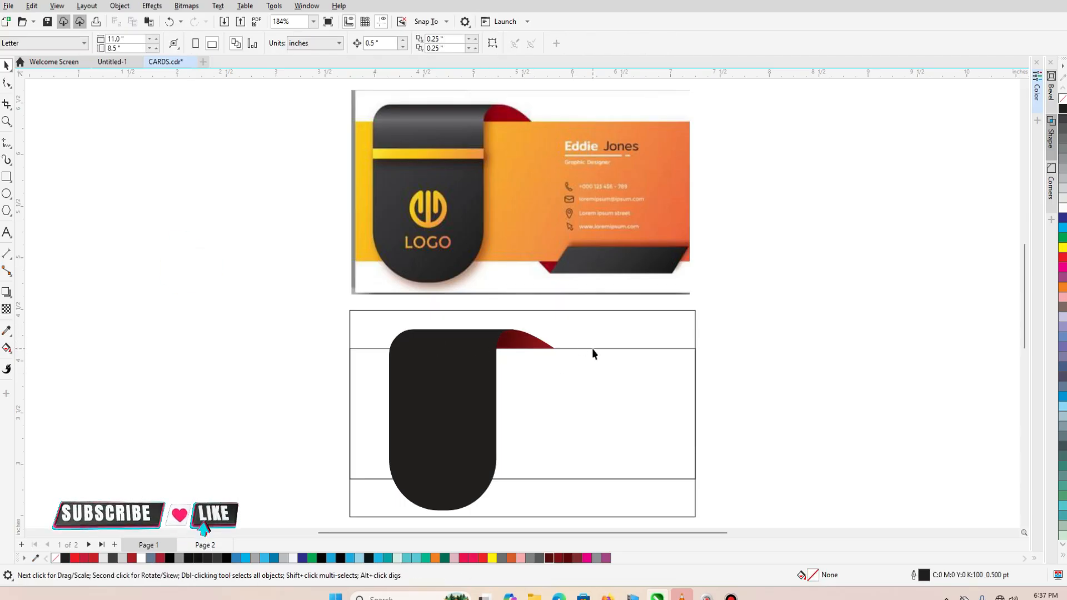
Step: Narrow the dark red fold to about 0.51 inches wide, keeping its left edge against the tab
click(525, 347)
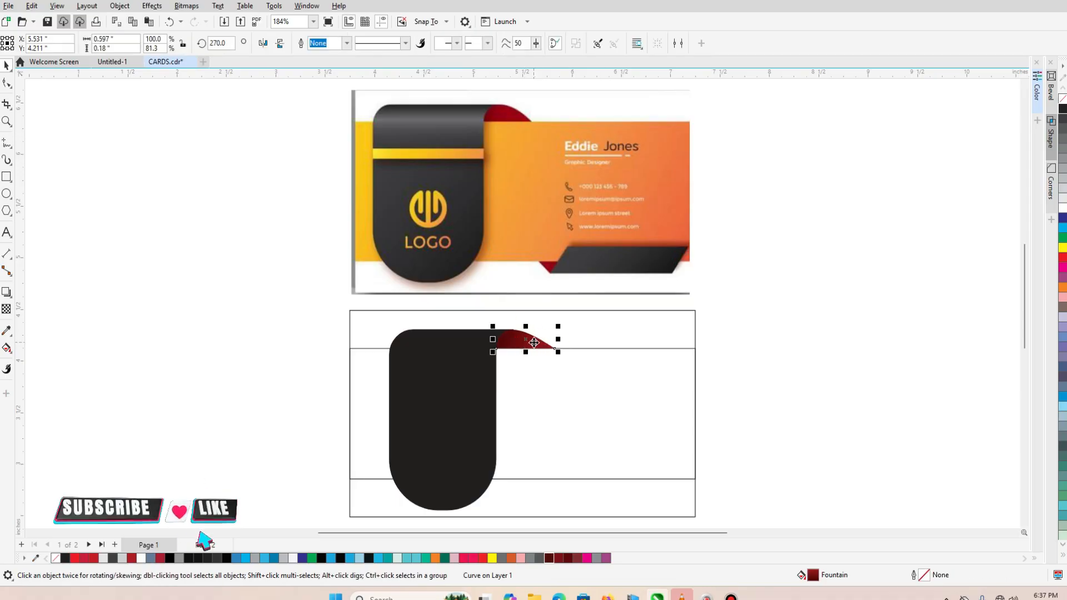
drag(558, 339, 550, 345)
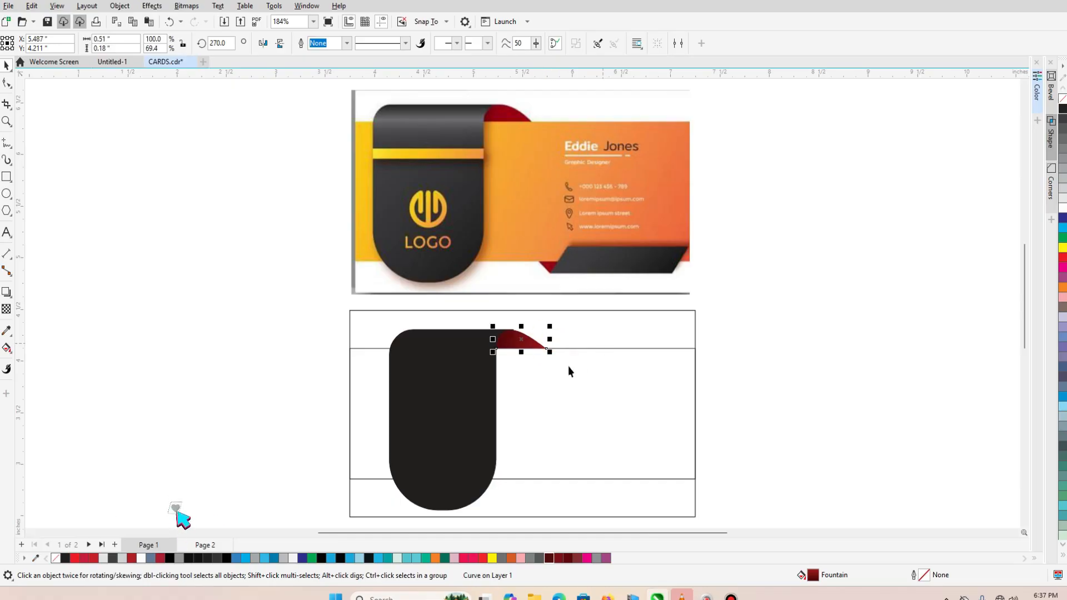
click(712, 328)
Step: Set the red fold gradient's color stop nearest the tab to dark red, R 110, G 6, B 6
click(522, 341)
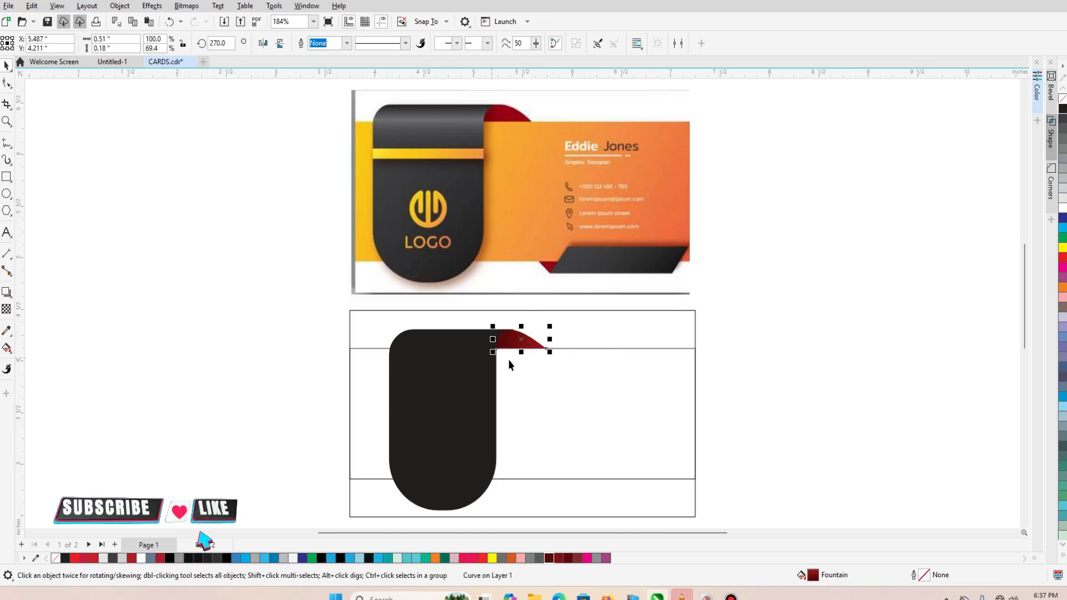
key(z)
drag(455, 305, 572, 397)
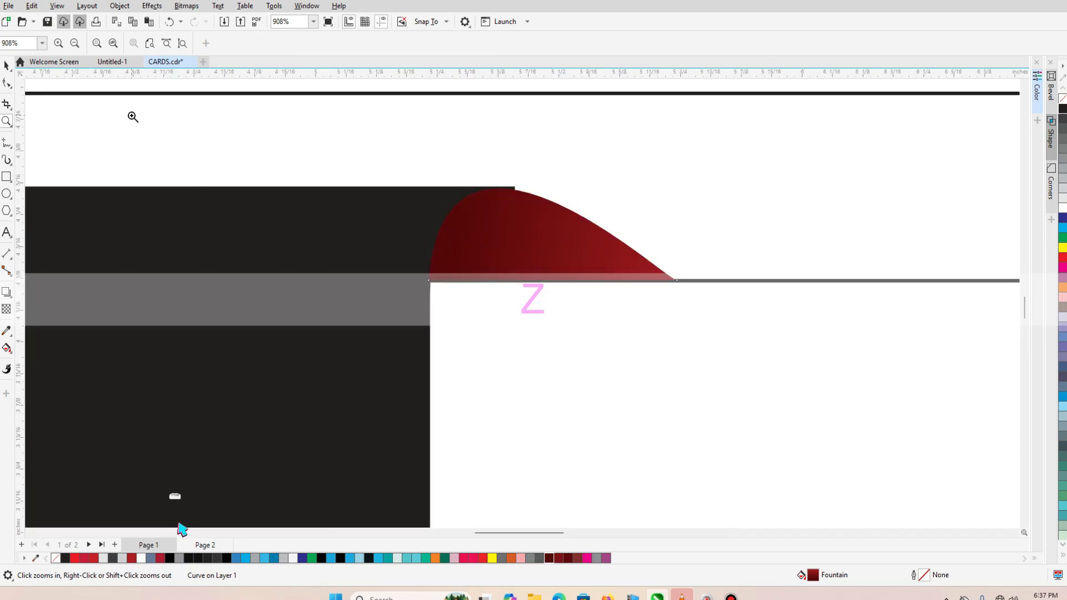
click(6, 65)
click(498, 255)
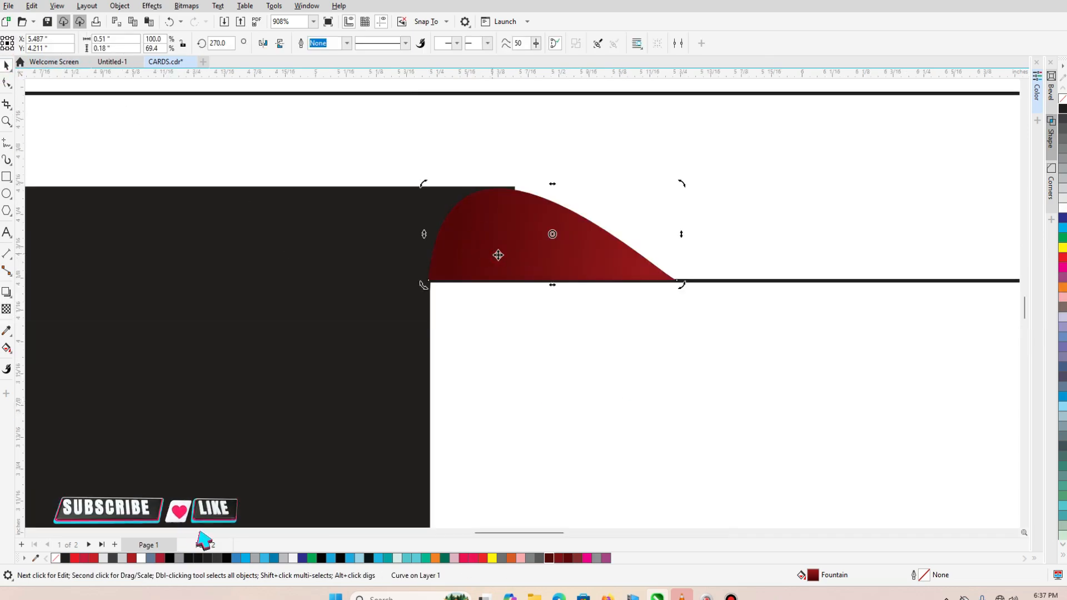
click(8, 349)
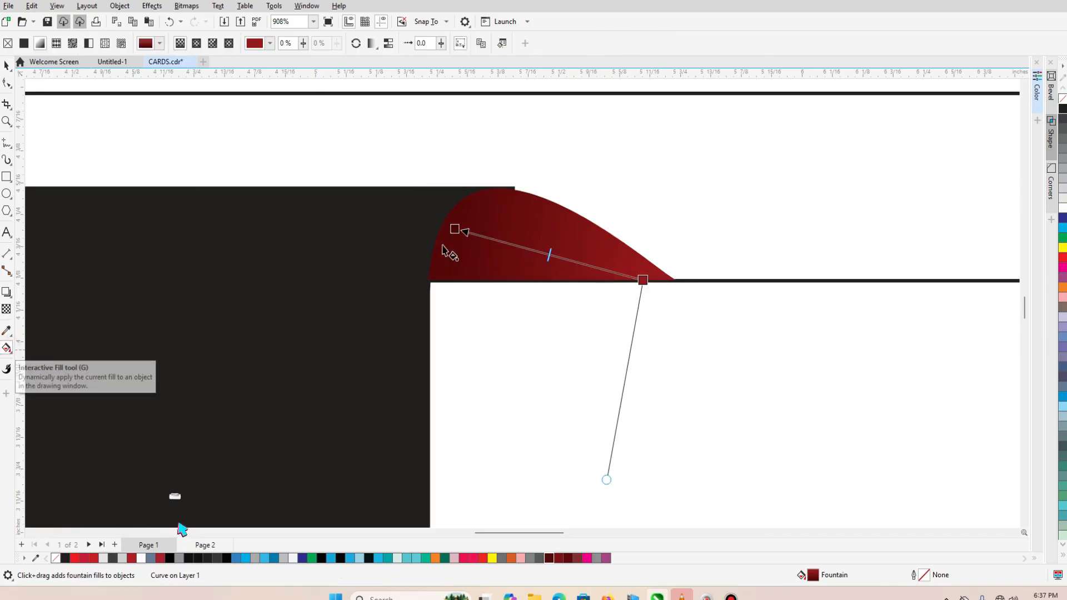
click(455, 229)
click(423, 243)
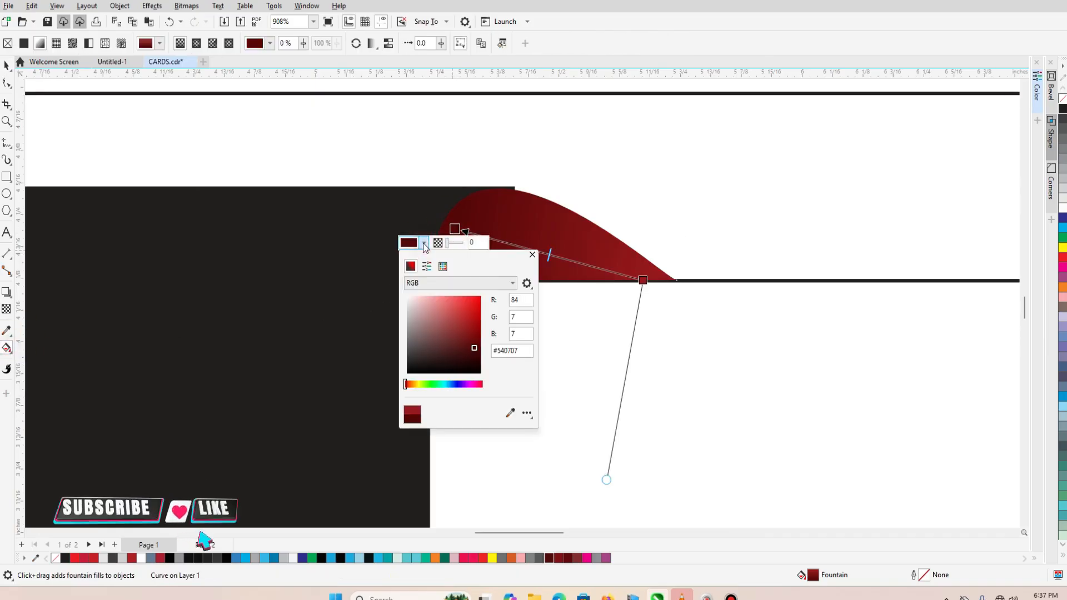
click(475, 333)
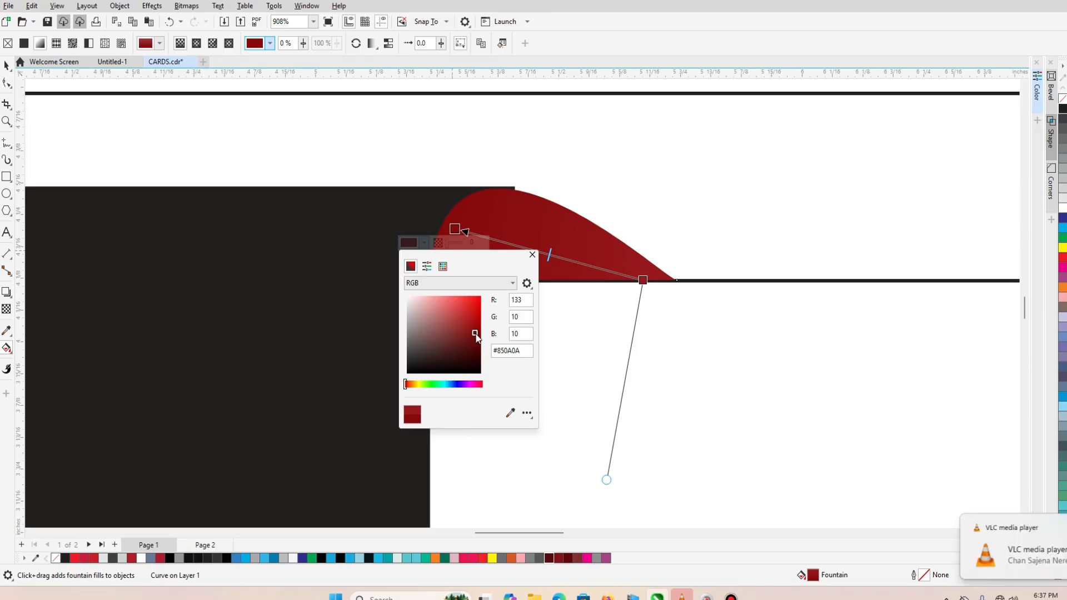
click(477, 340)
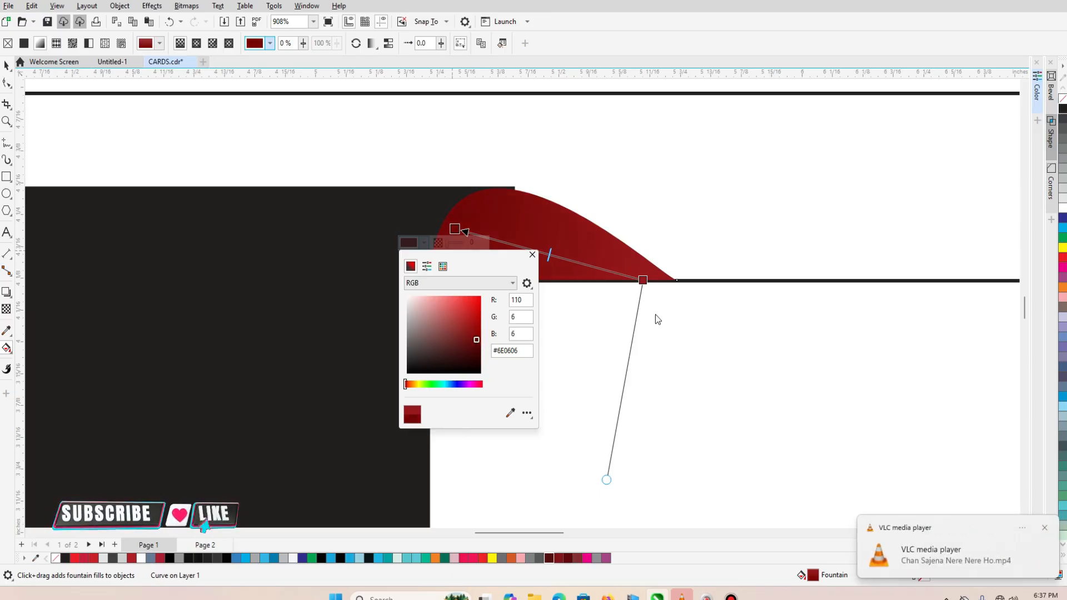
Step: Set the fold gradient's color stop near the right tip to muted pink, C 29, M 68, Y 52, K 8
click(643, 281)
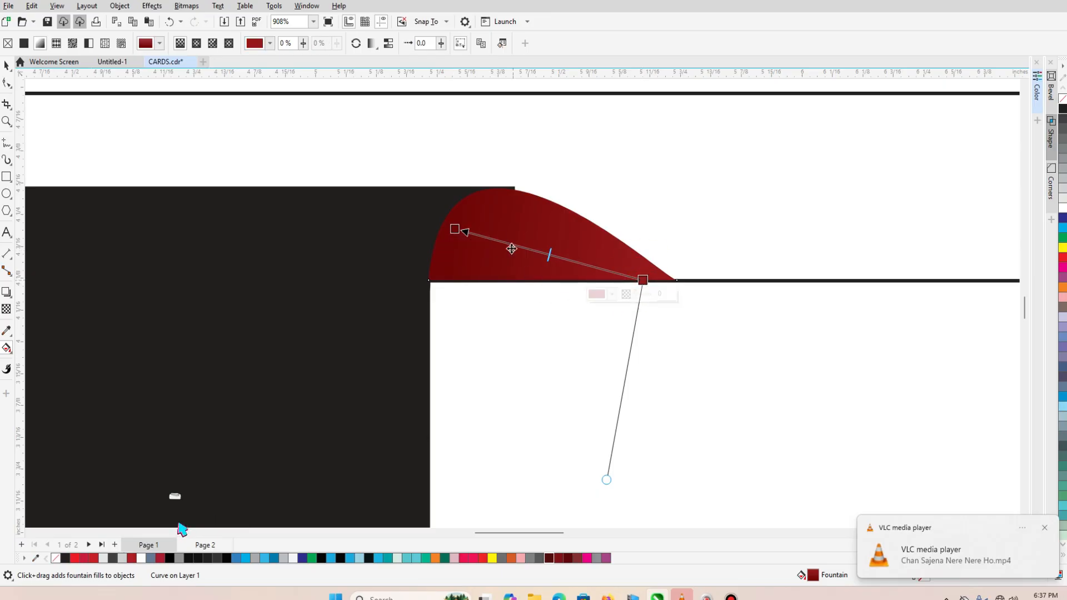
click(612, 296)
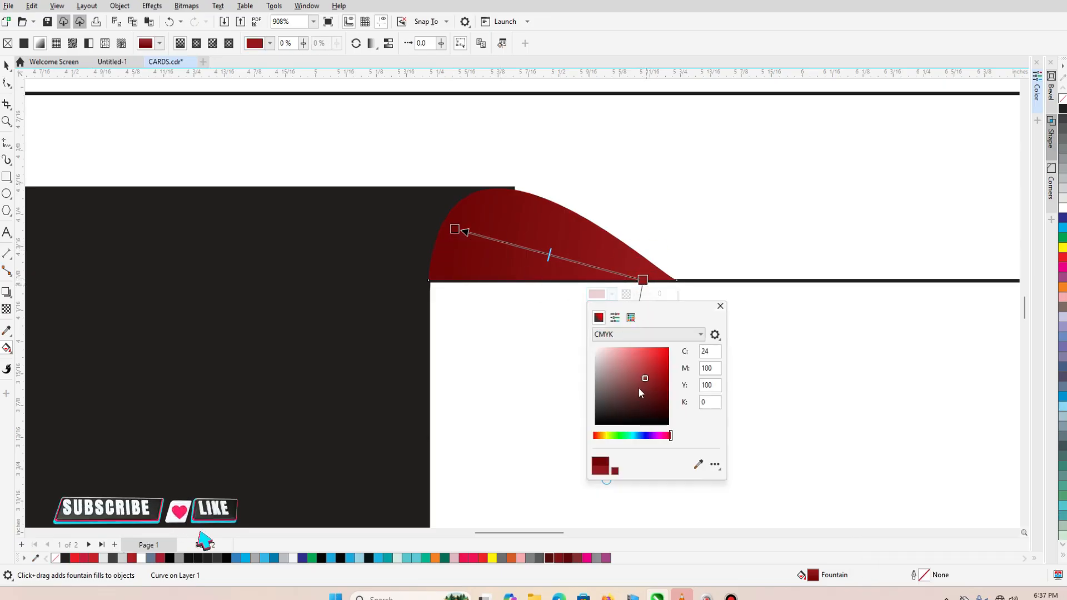
click(631, 380)
click(622, 380)
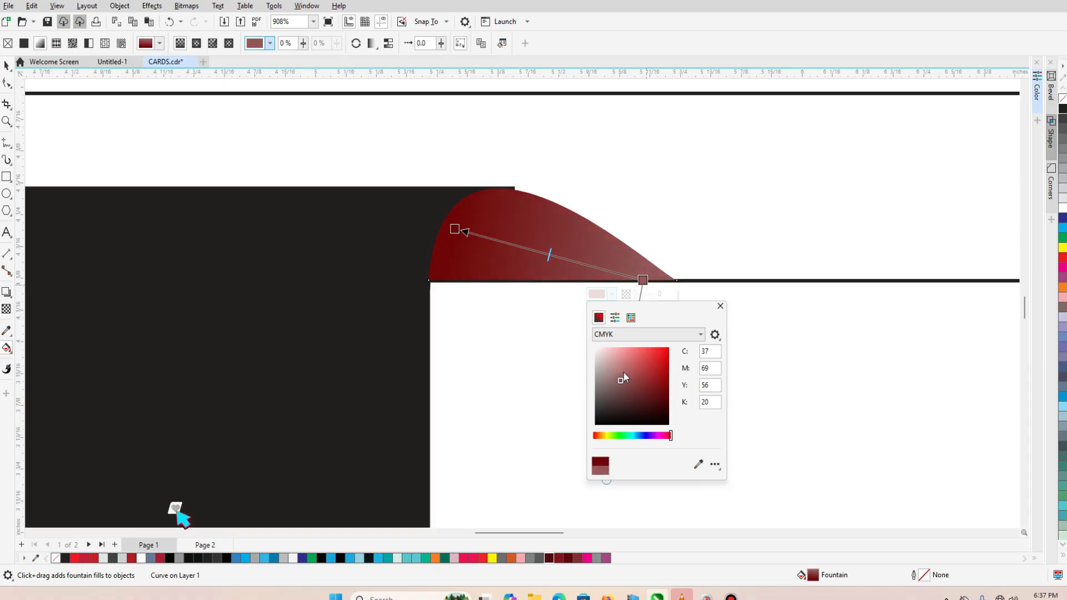
click(623, 373)
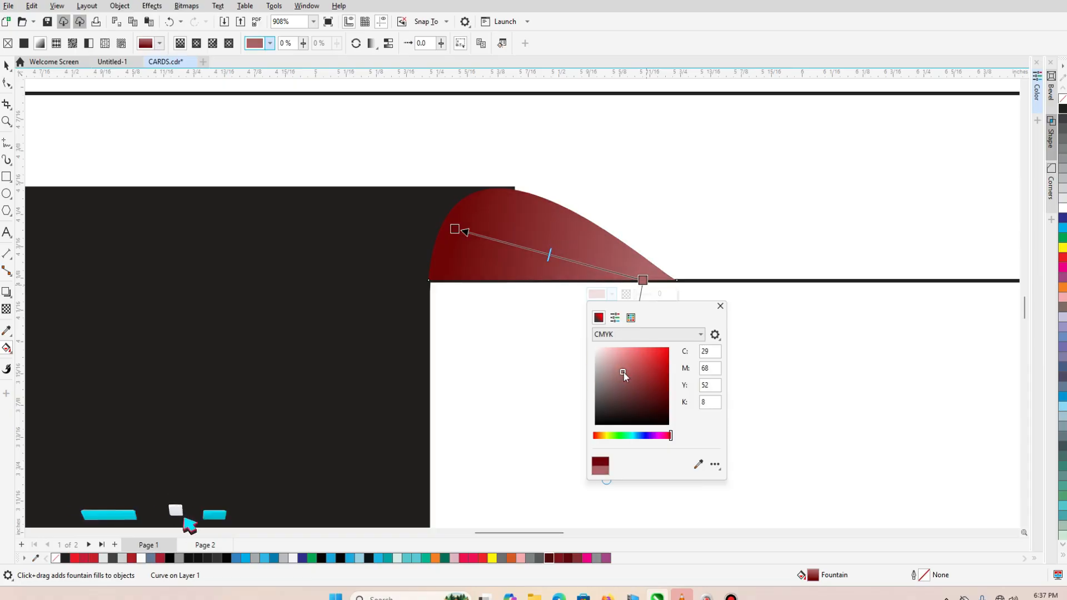
click(4, 65)
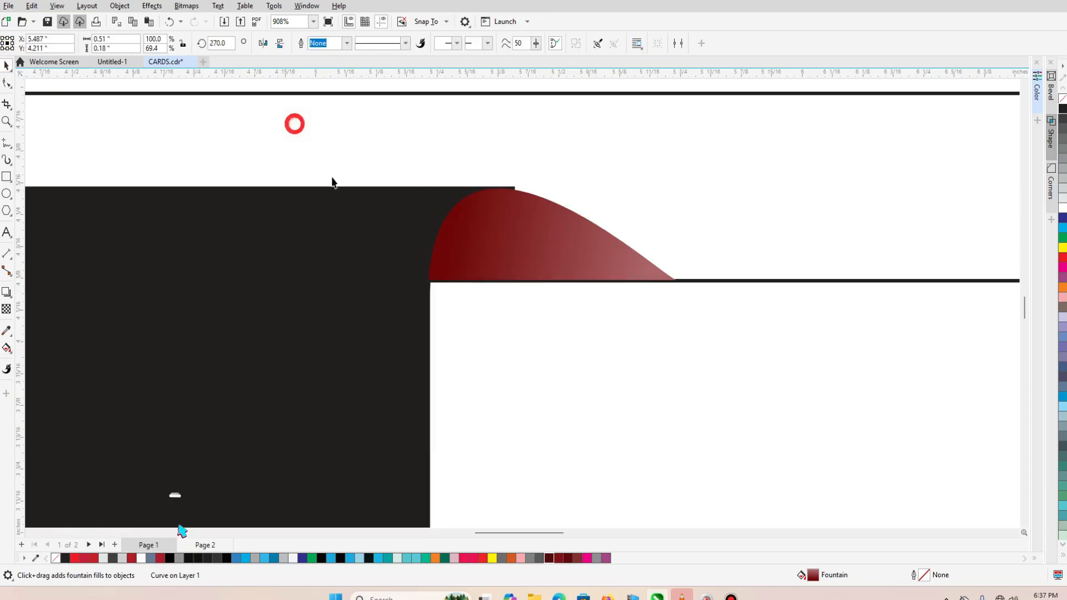
Step: Remove the outline from the black tab shape and deselect it
click(340, 232)
click(688, 207)
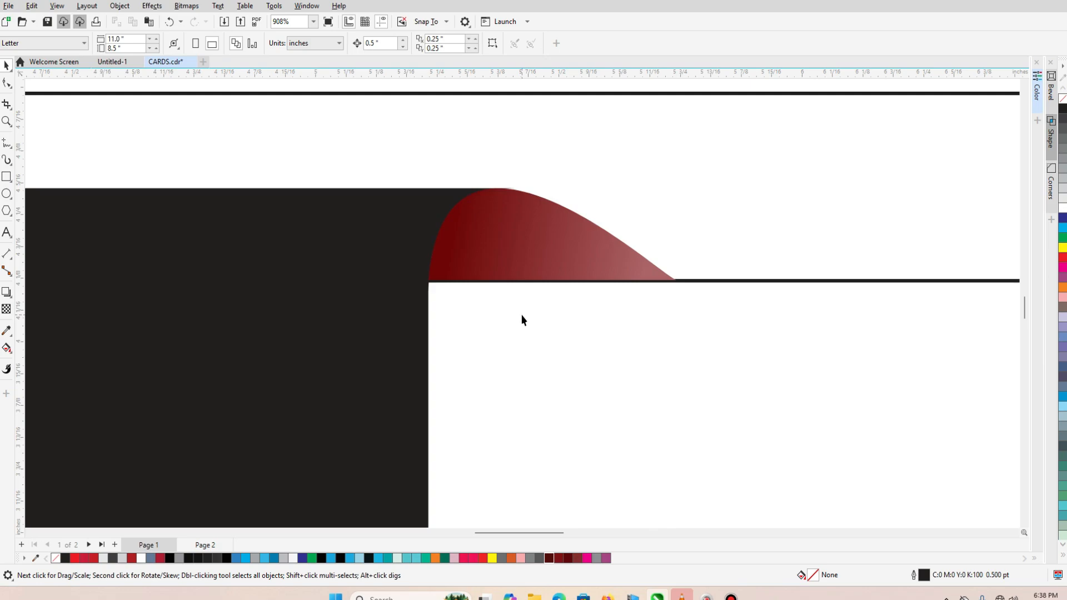
key(F3)
key(F4)
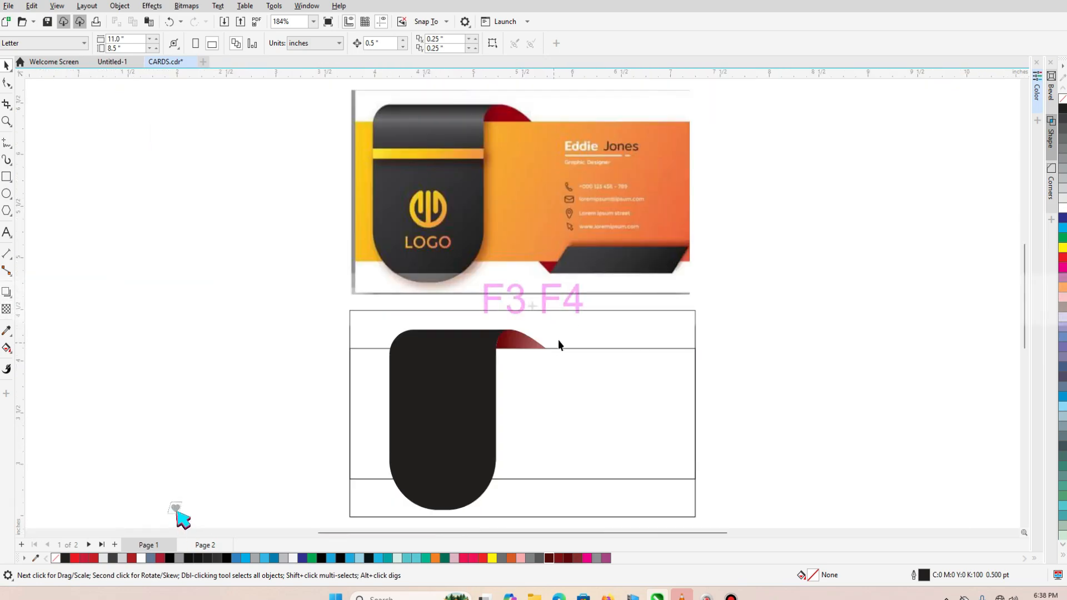
click(514, 349)
click(749, 346)
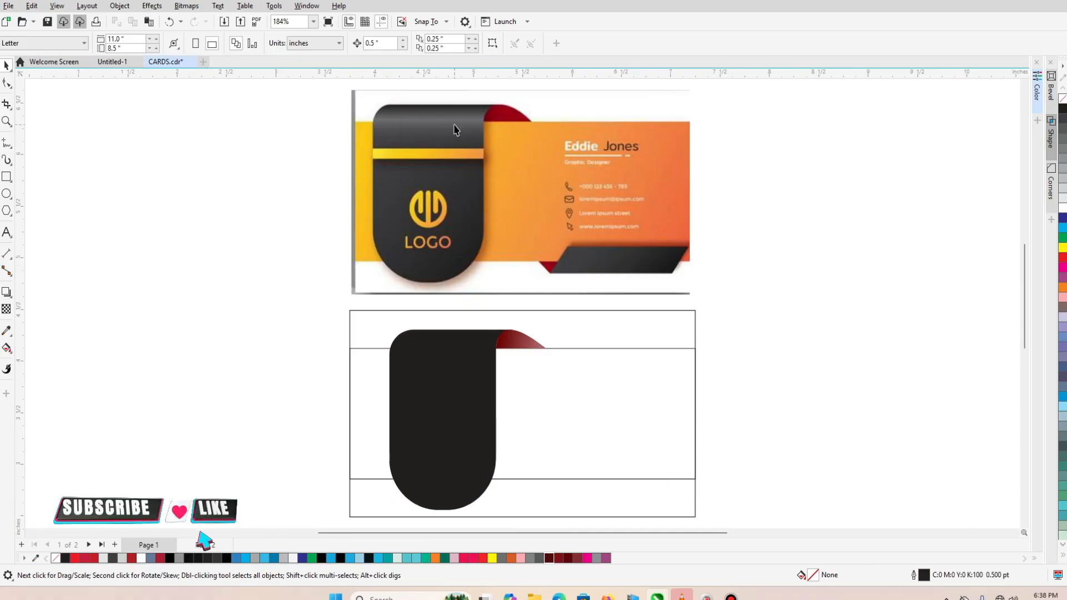
Step: Apply a vertical linear fountain fill to the tab, black near the bottom to white at the top, and add a color stop at about 82%
click(477, 395)
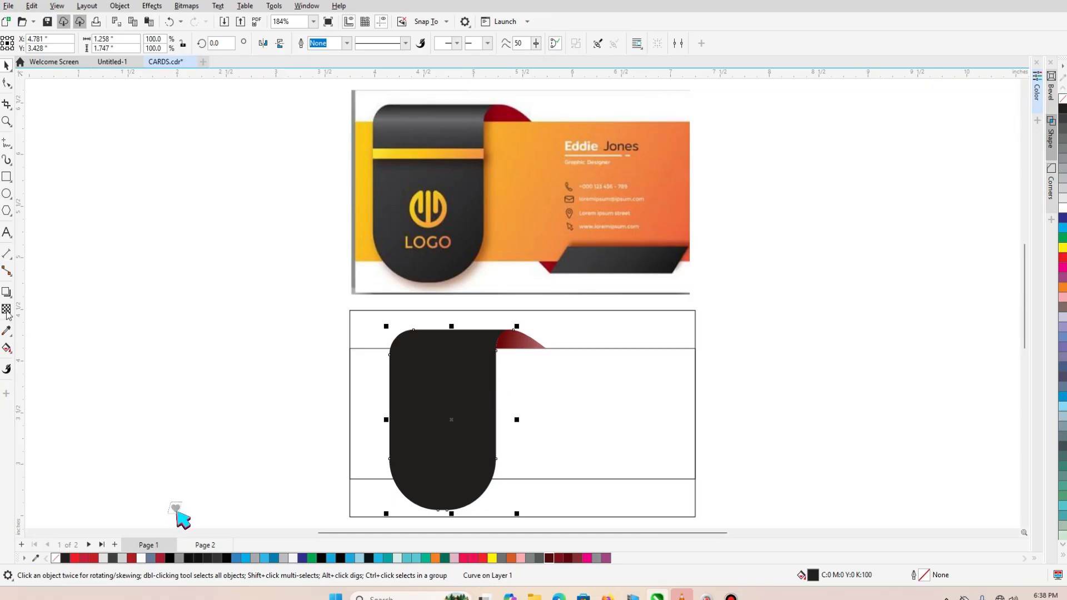
click(7, 348)
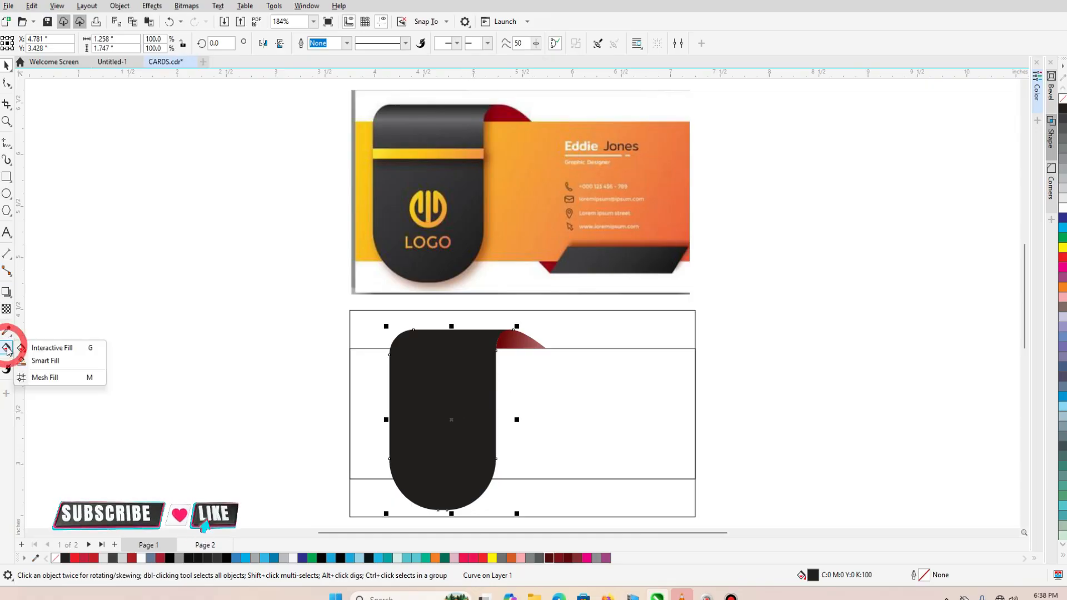
click(50, 345)
drag(459, 489, 457, 332)
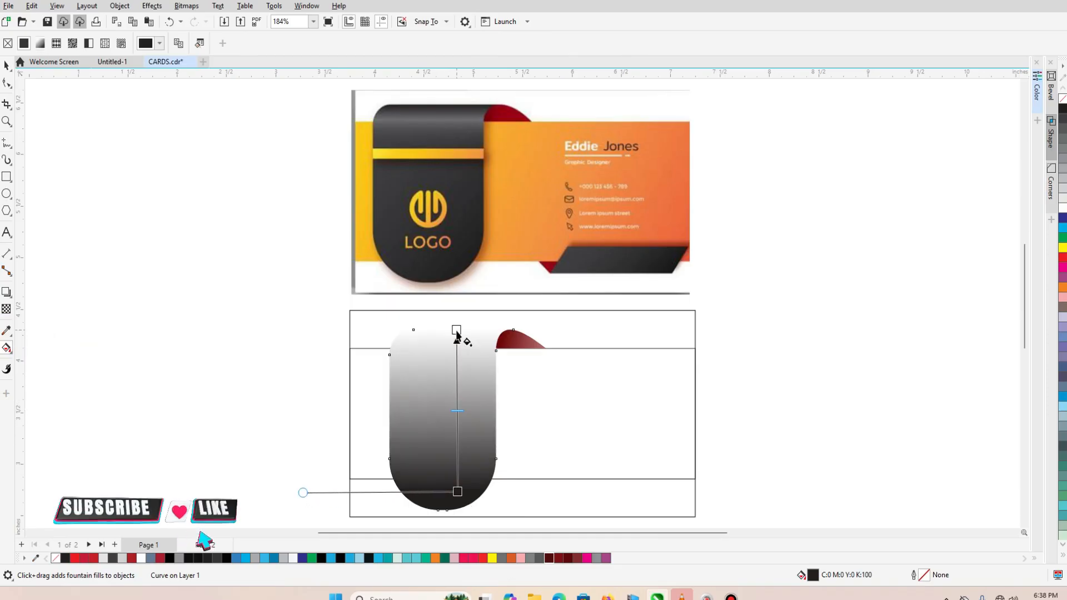
key(ctrl)
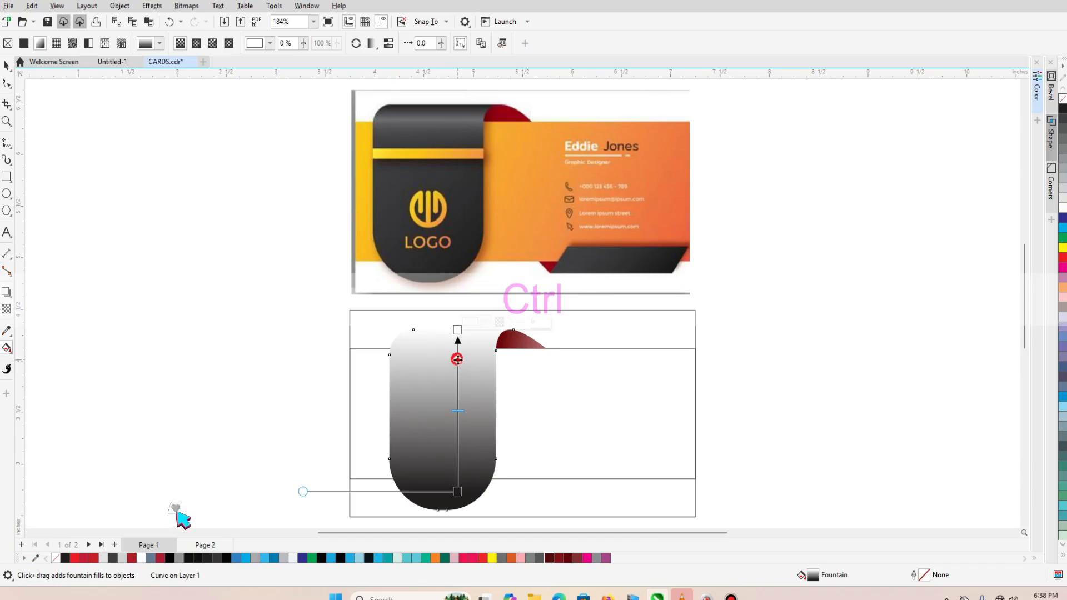
double_click(457, 359)
Step: Set the color stop at the bottom of the tab gradient to rich black, C 75, M 68, Y 65, K 90
click(458, 491)
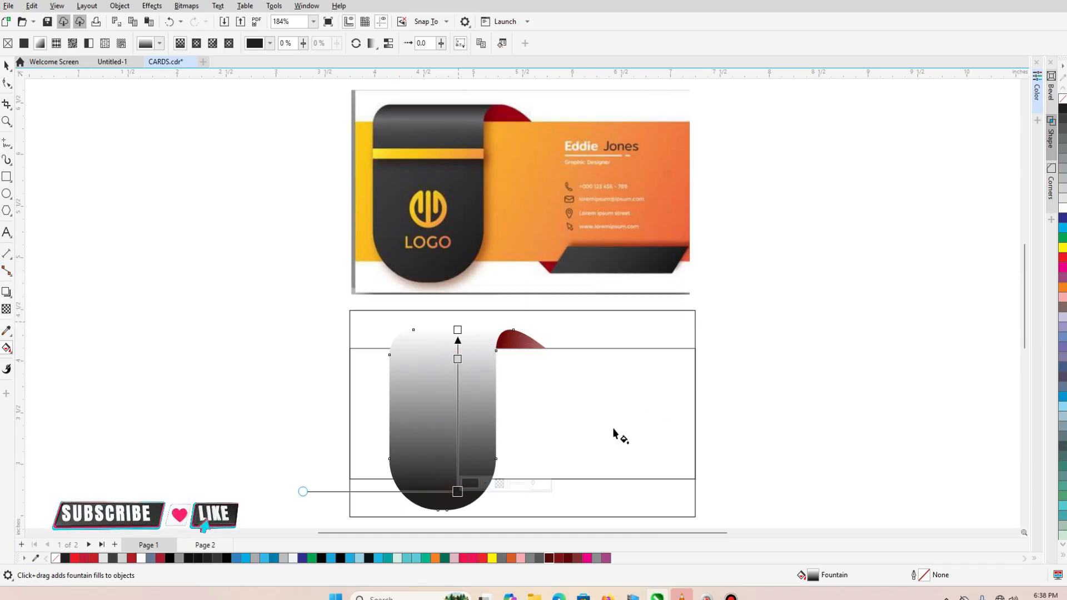
click(1037, 88)
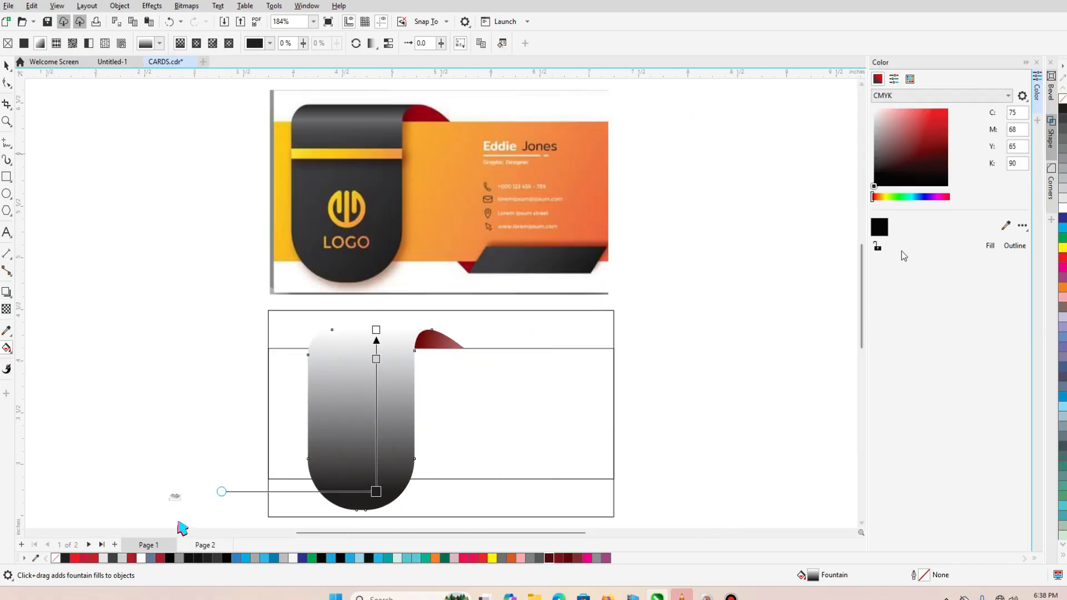
click(880, 228)
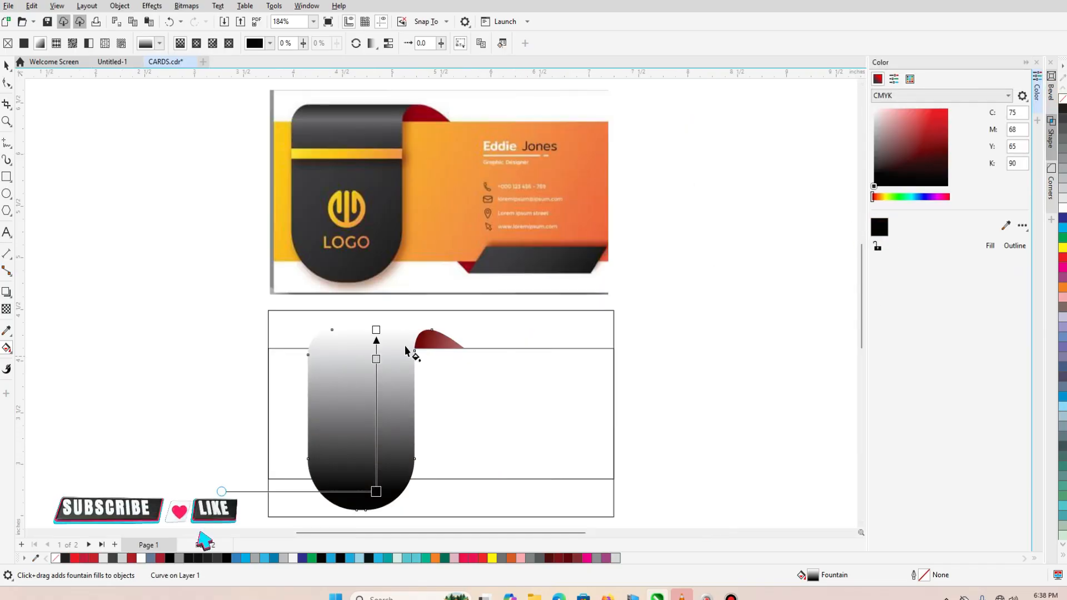
Step: Set the tab gradient's 82% color stop to very dark brown, C 58, M 69, Y 78, K 78
click(376, 358)
click(897, 168)
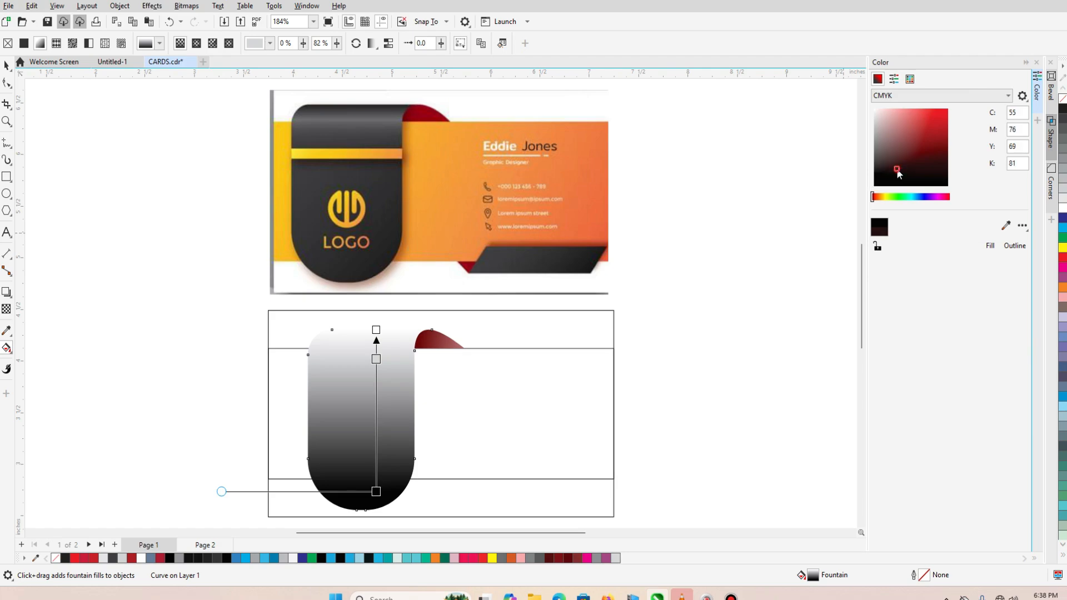
click(884, 230)
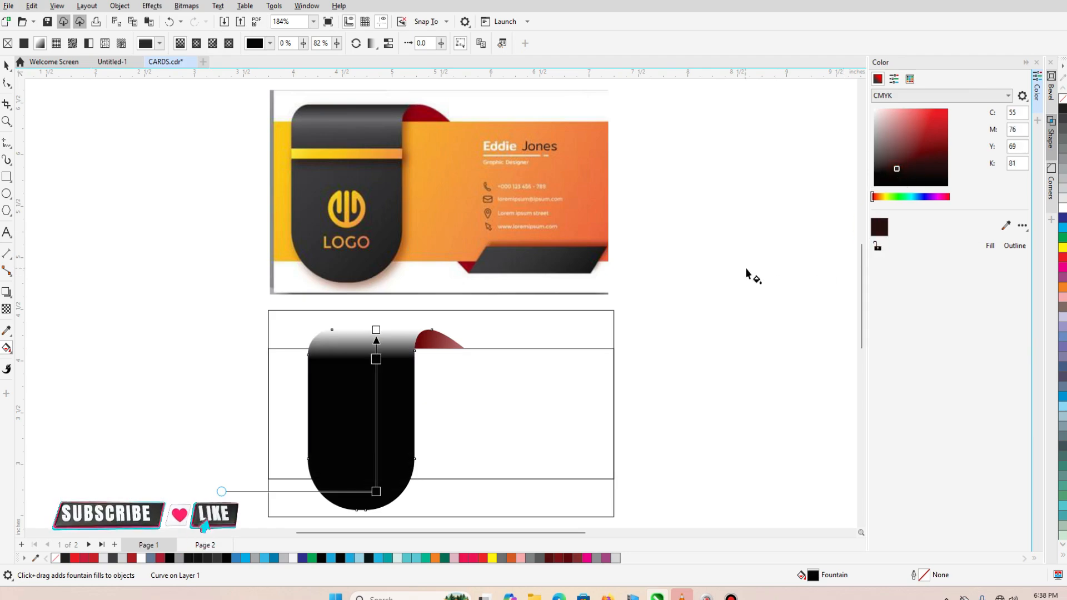
drag(872, 200, 878, 197)
click(910, 162)
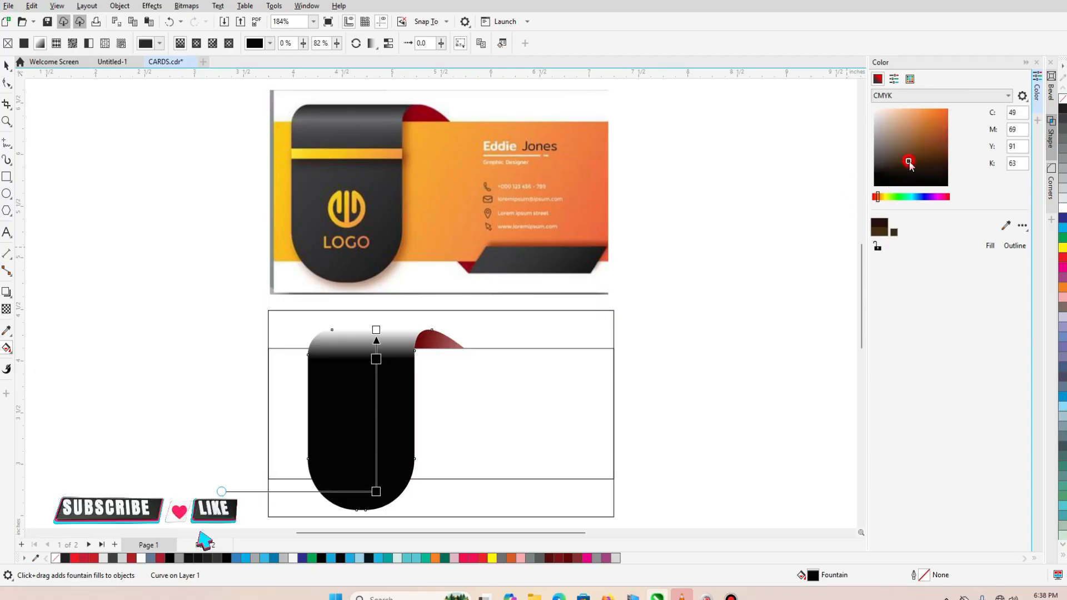
click(875, 230)
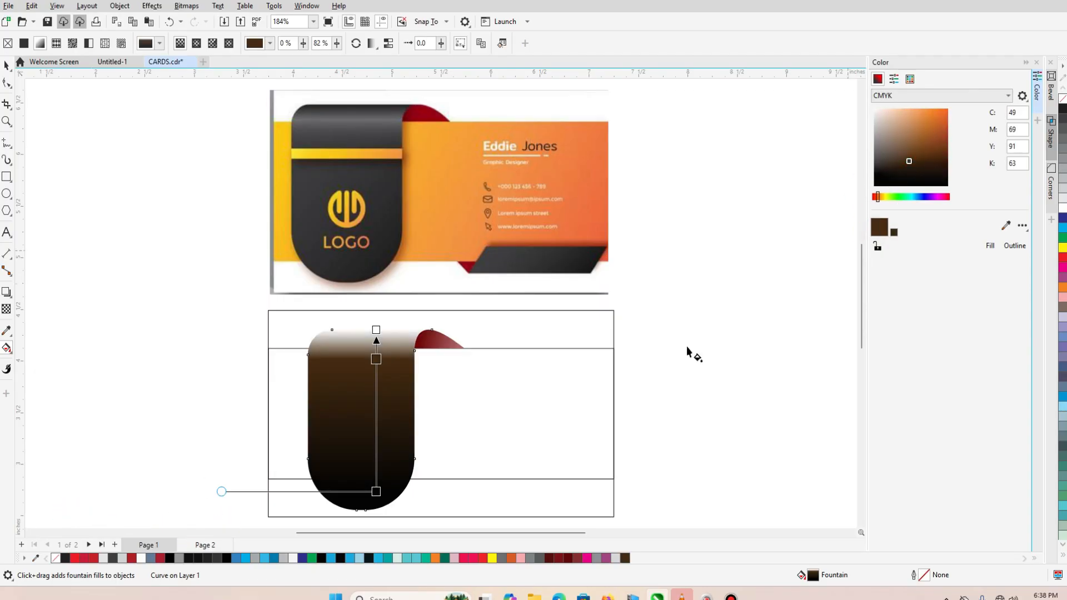
click(376, 491)
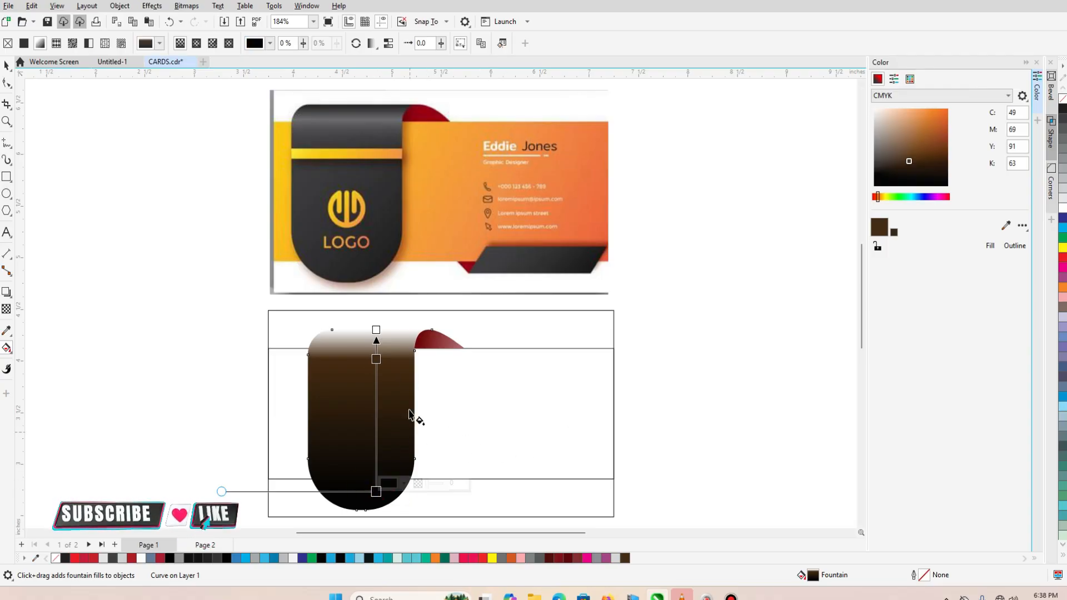
click(376, 359)
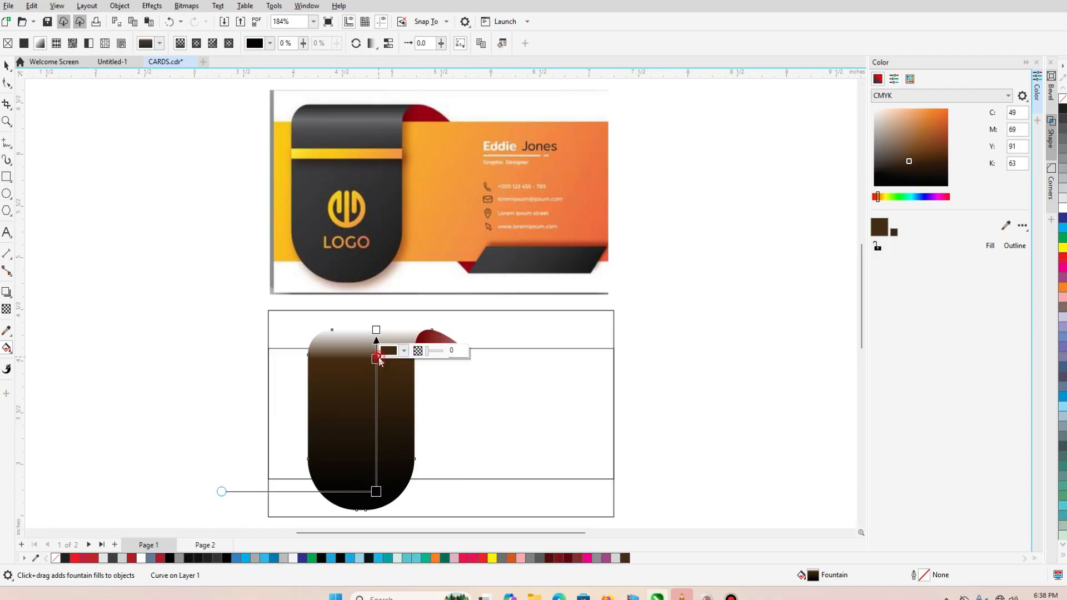
click(908, 169)
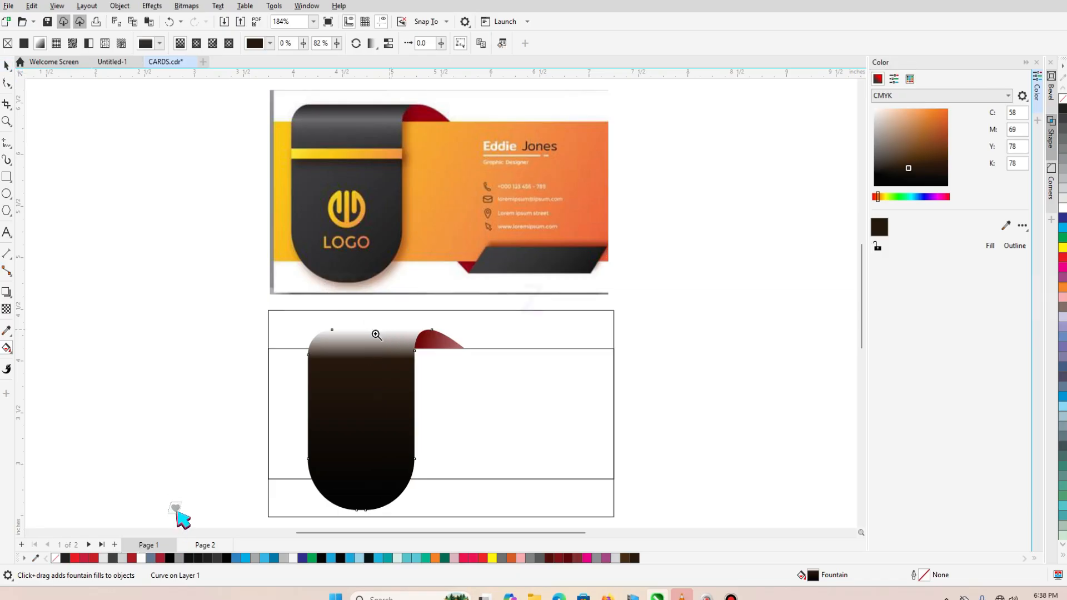
Step: Add another color stop to the tab gradient, about midway between the 82% stop and the top end
key(z)
drag(310, 322, 436, 375)
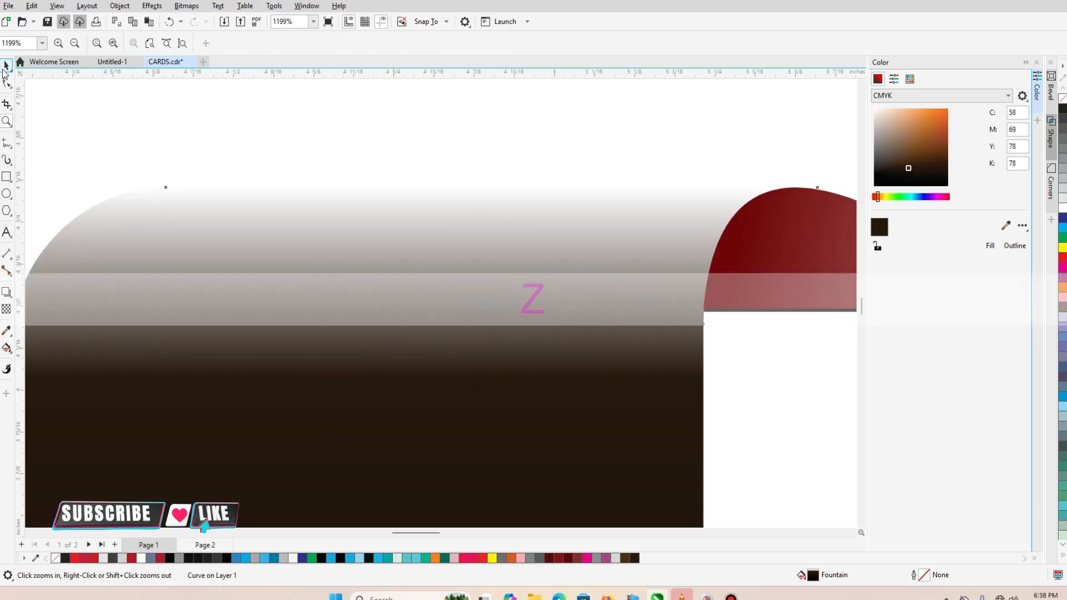
click(7, 66)
click(6, 347)
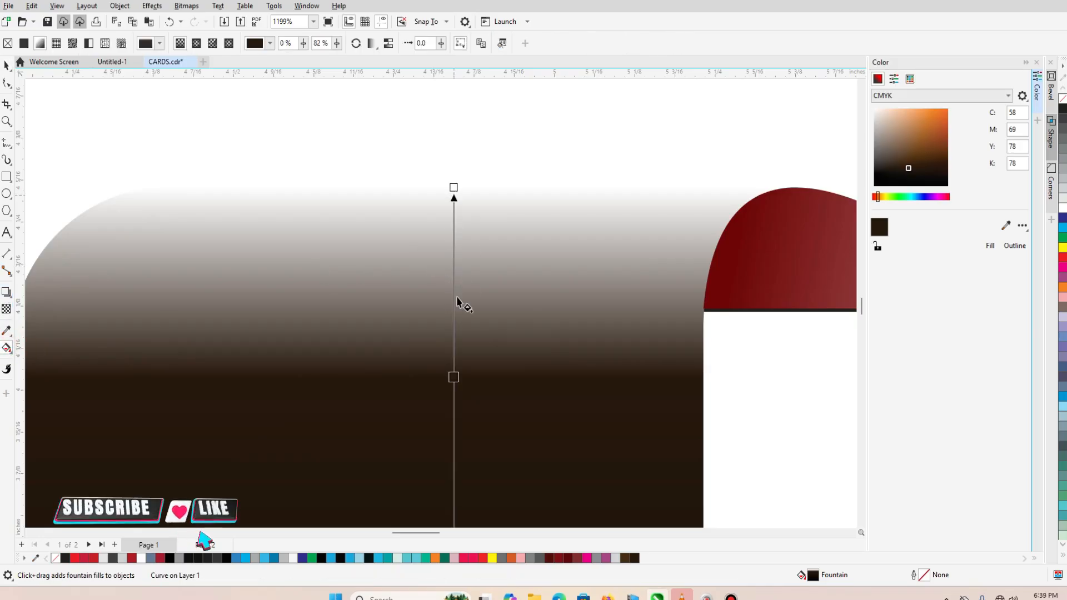
double_click(453, 274)
Step: Set the tab gradient's top end stop to dark brown, C 58, M 69, Y 78, K 78, and shift that end slightly to the right
click(453, 187)
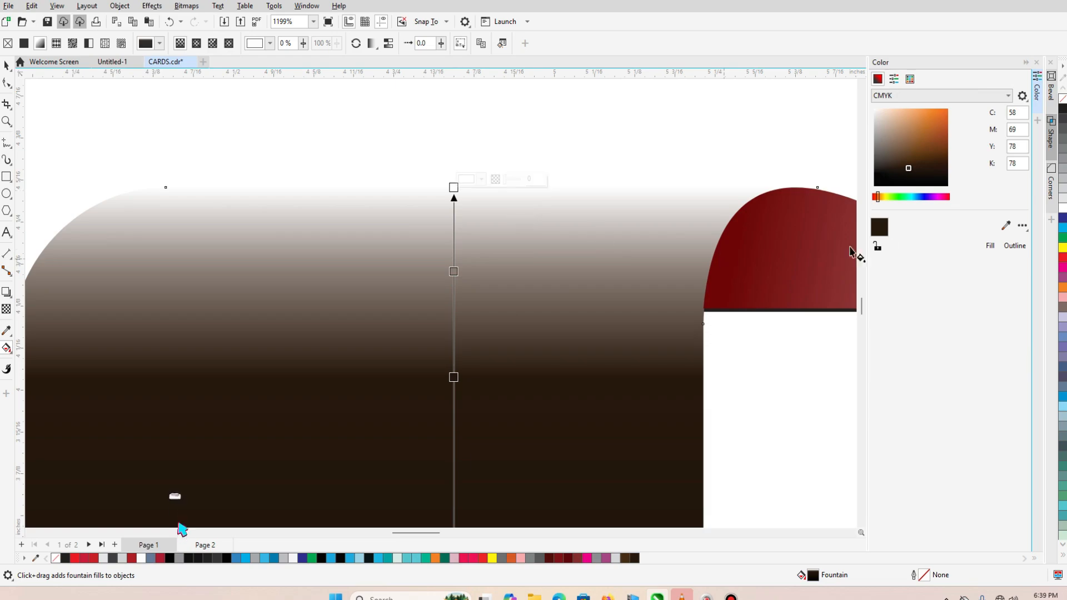
click(879, 227)
click(453, 272)
drag(454, 187, 458, 187)
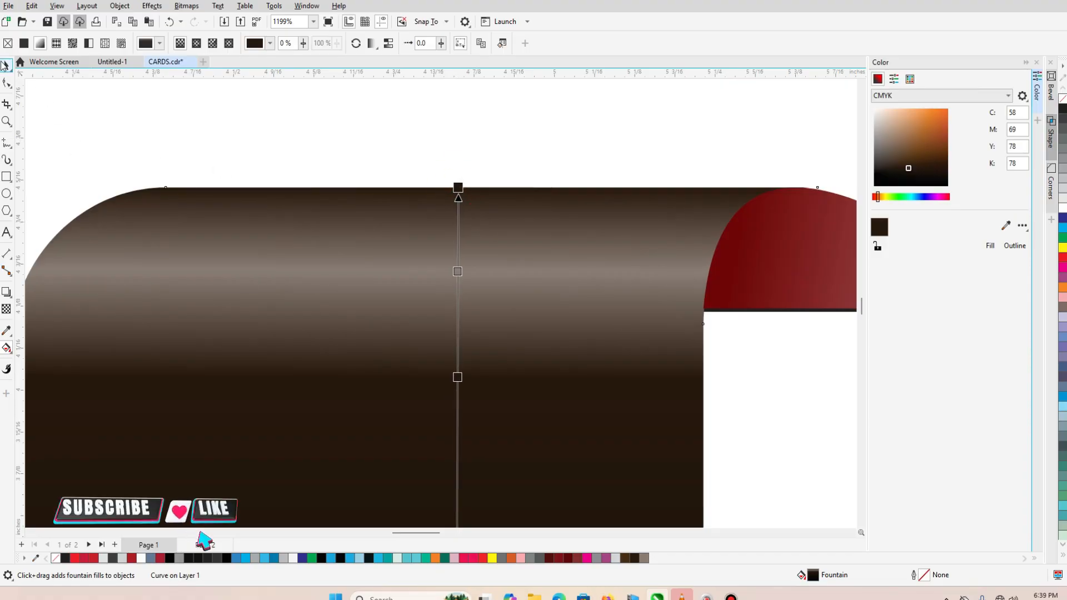
click(5, 66)
key(F3)
key(F4)
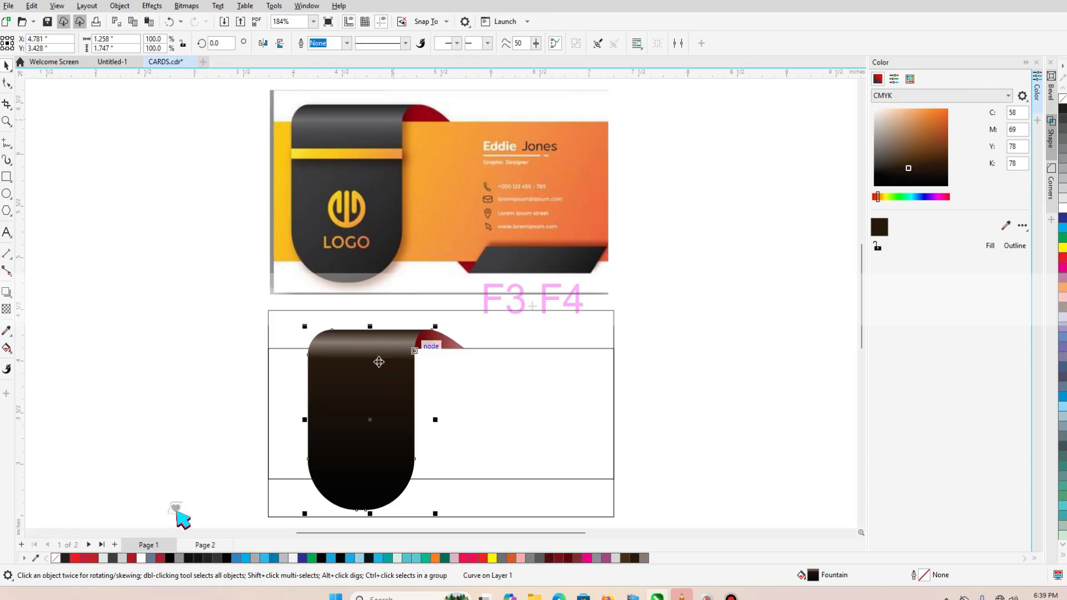
click(475, 396)
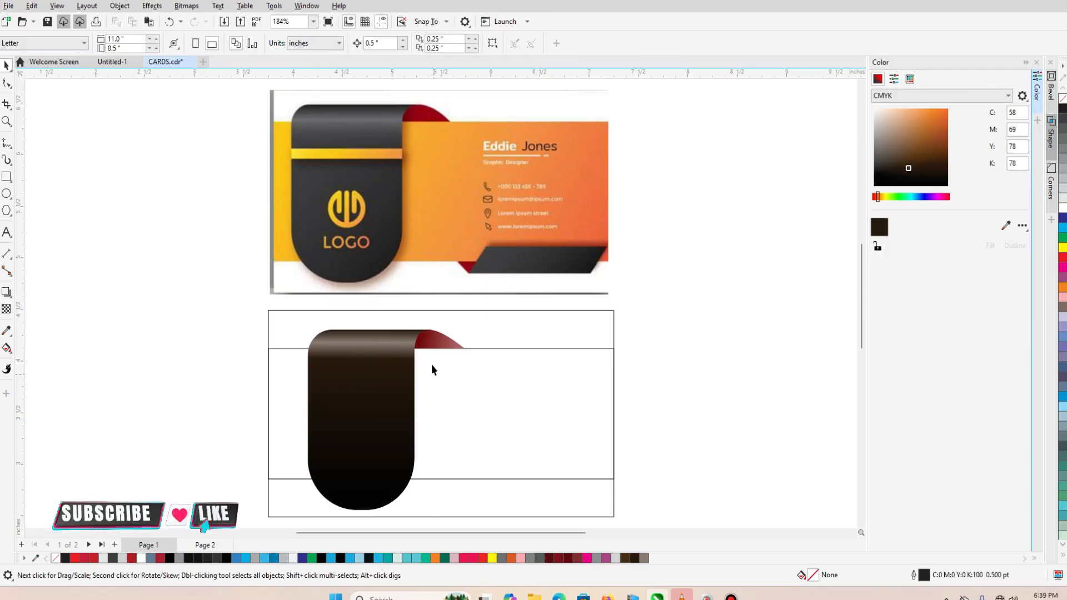
Step: Draw a thin horizontal rectangle about 1.08 by 0.158 inches across the upper part of the black tab
click(10, 177)
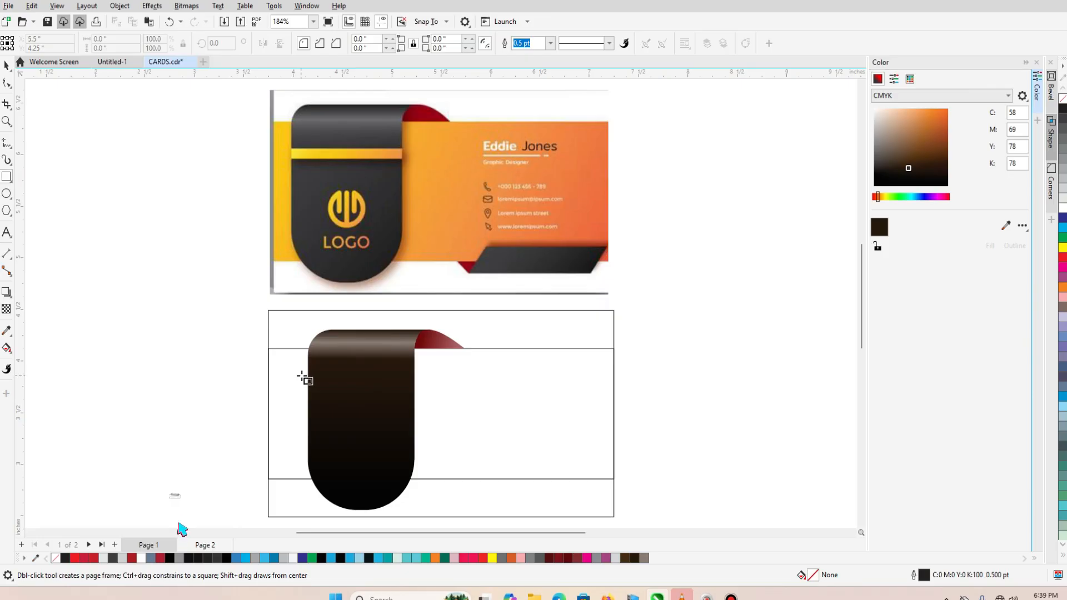
drag(308, 381, 413, 391)
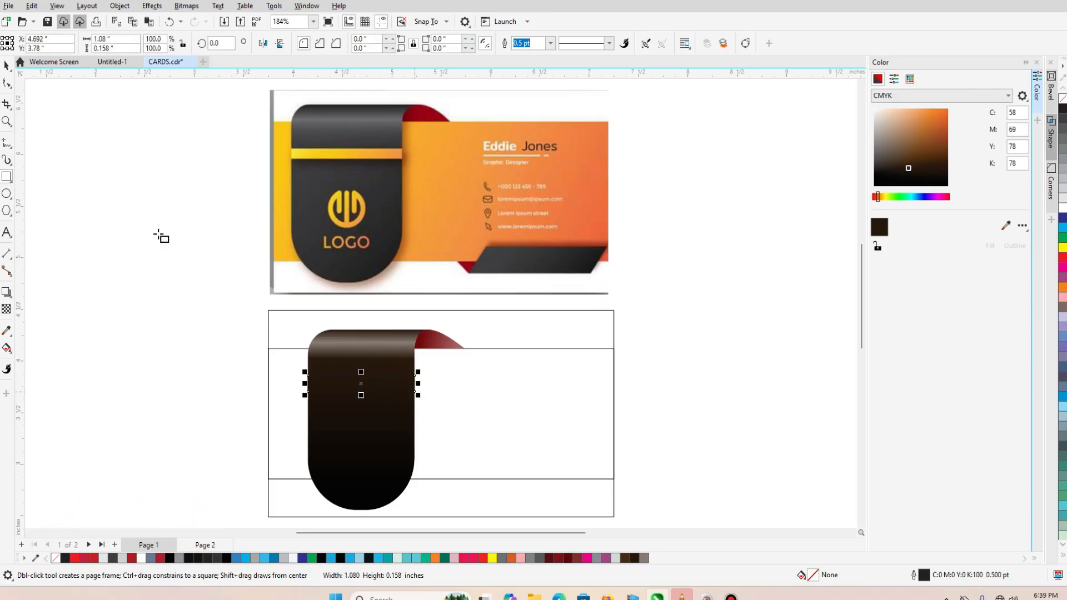
click(6, 66)
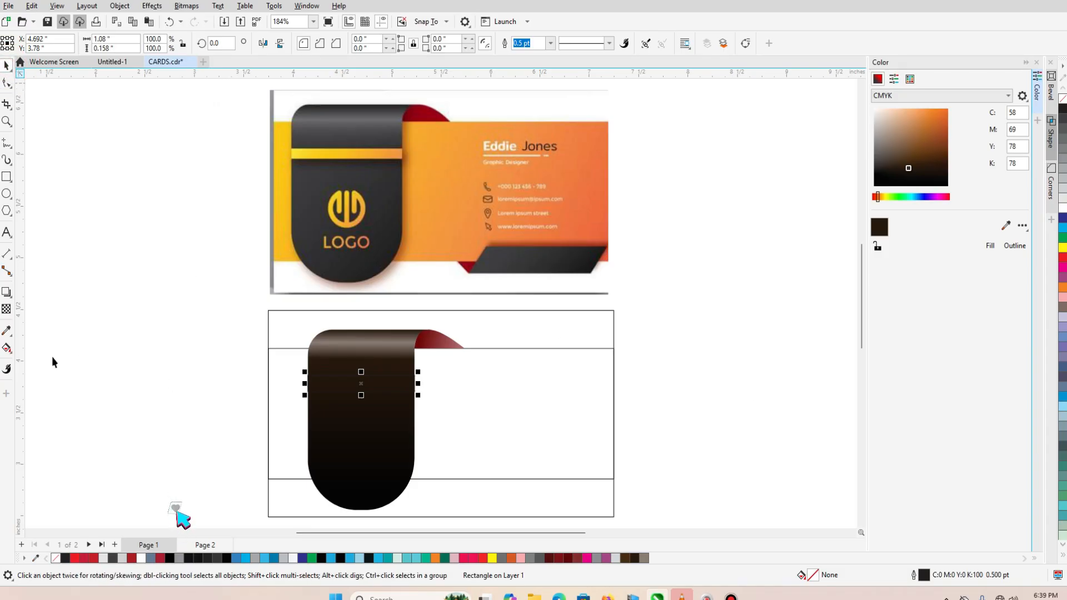
Step: Apply a horizontal linear fountain fill to the thin strip and set its start color to light gold, RGB 247, 218, 113
click(8, 351)
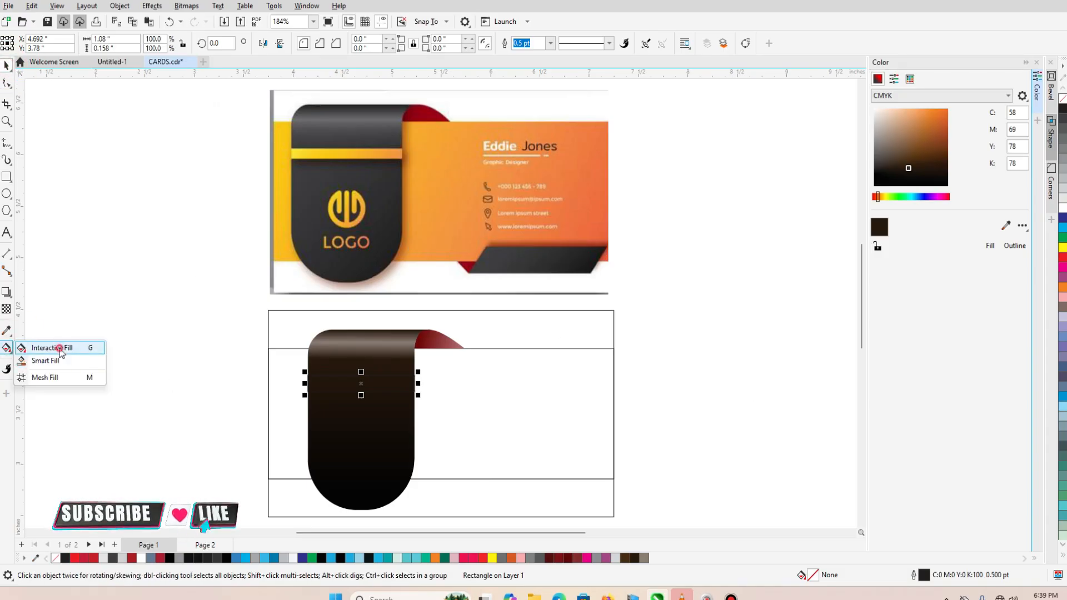
click(52, 348)
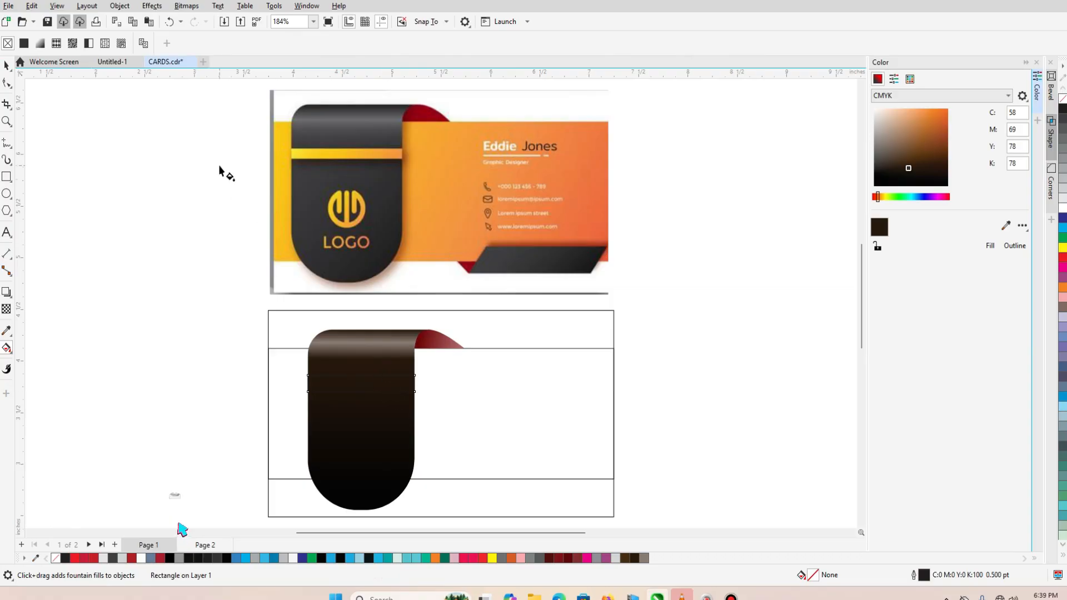
click(41, 44)
click(307, 383)
click(288, 398)
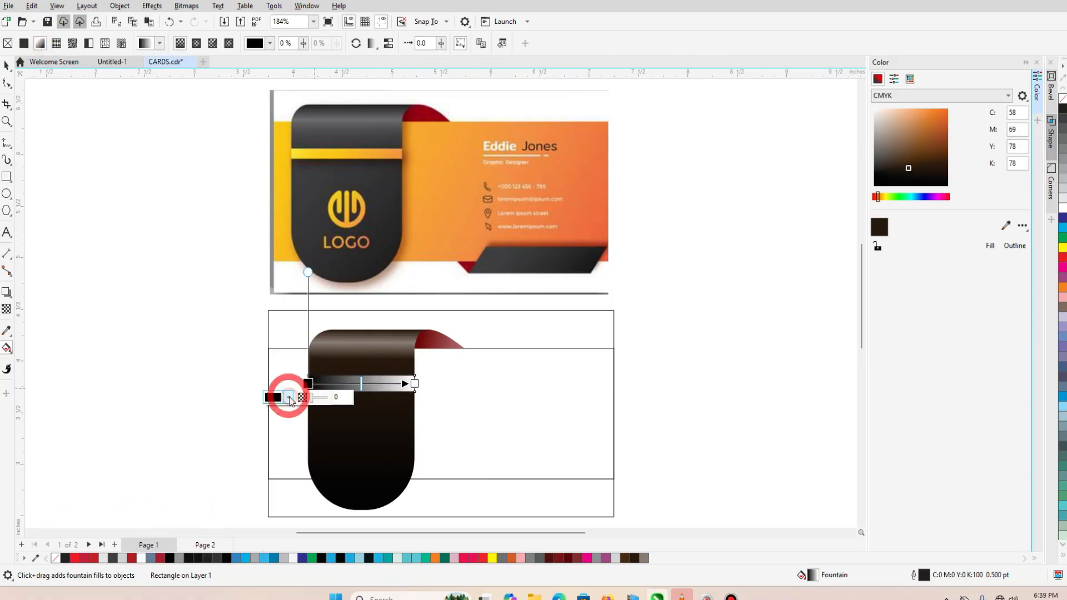
click(282, 540)
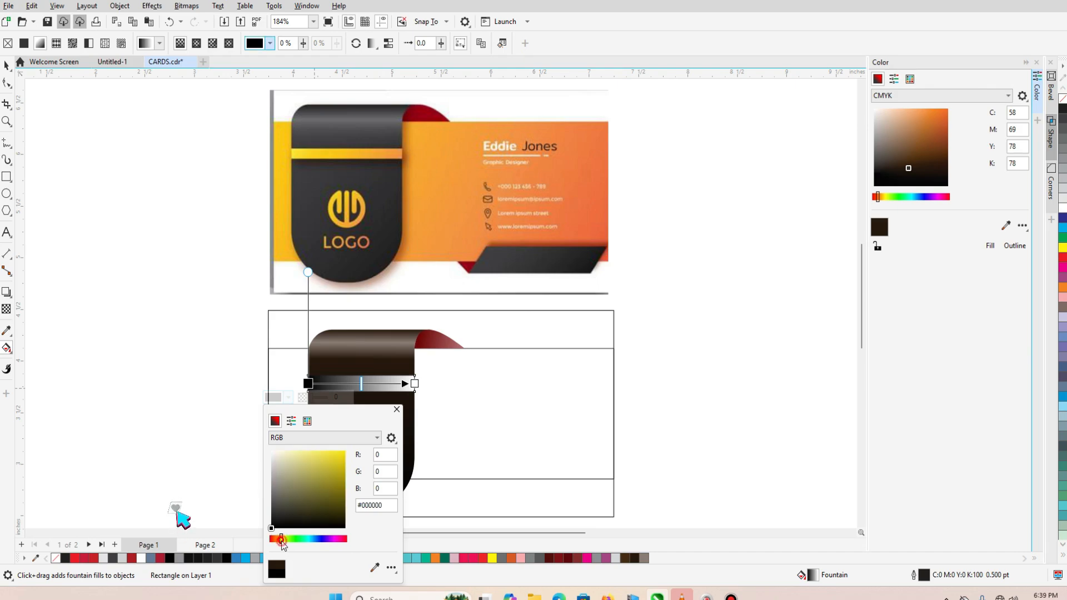
drag(321, 477, 304, 457)
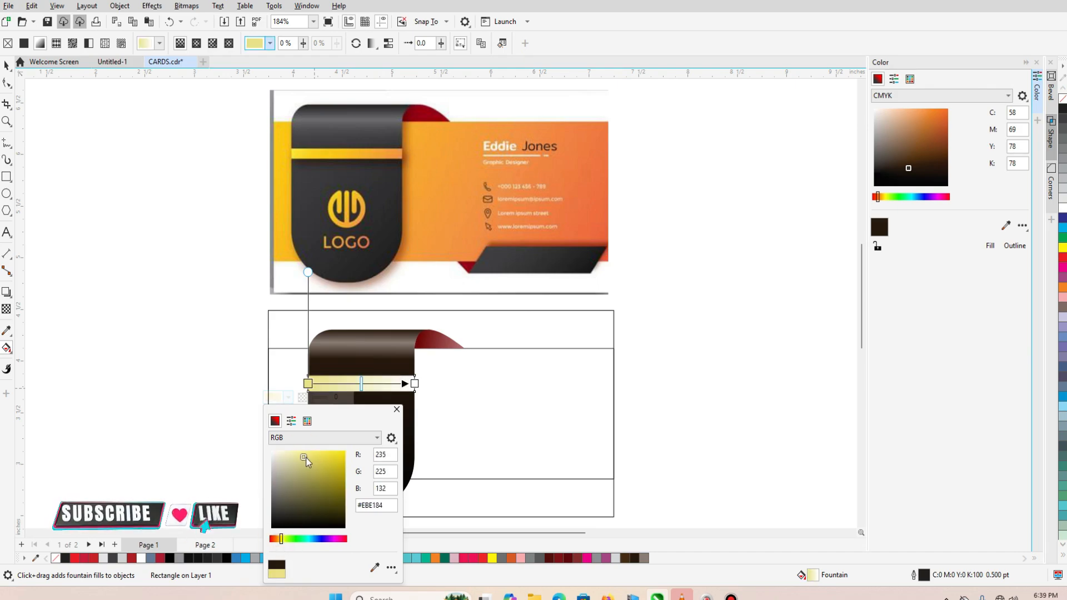
drag(283, 547, 282, 546)
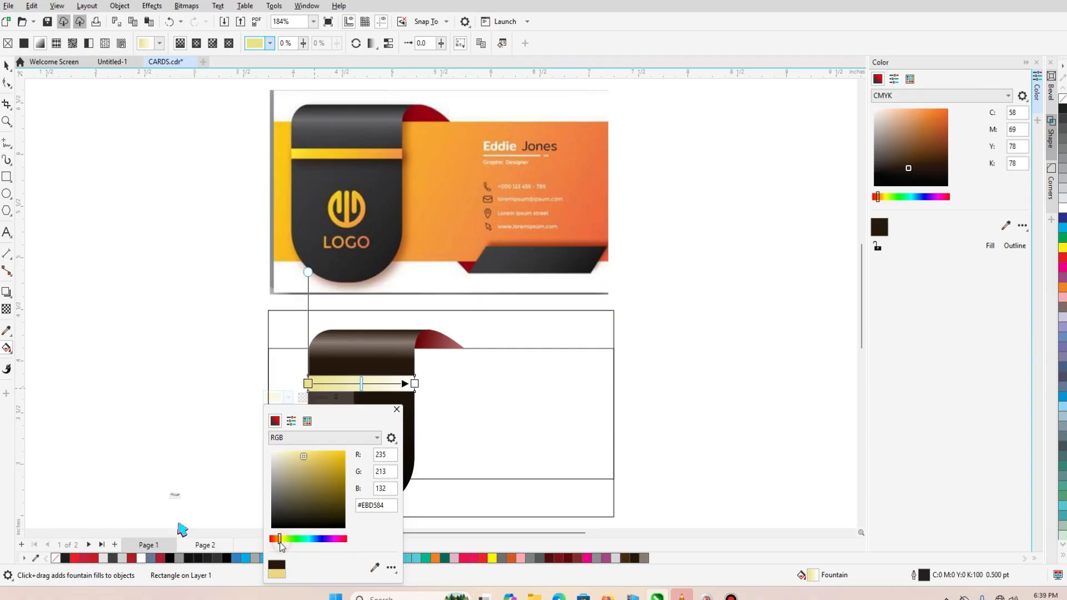
click(307, 451)
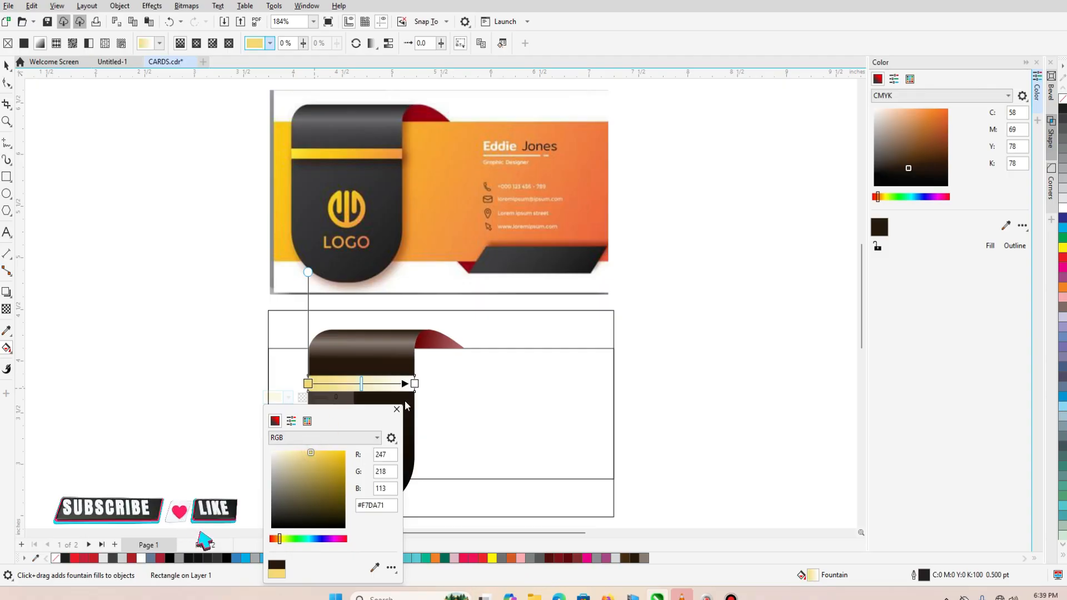
Step: Set the end color of the strip's gradient to dark gold
click(414, 383)
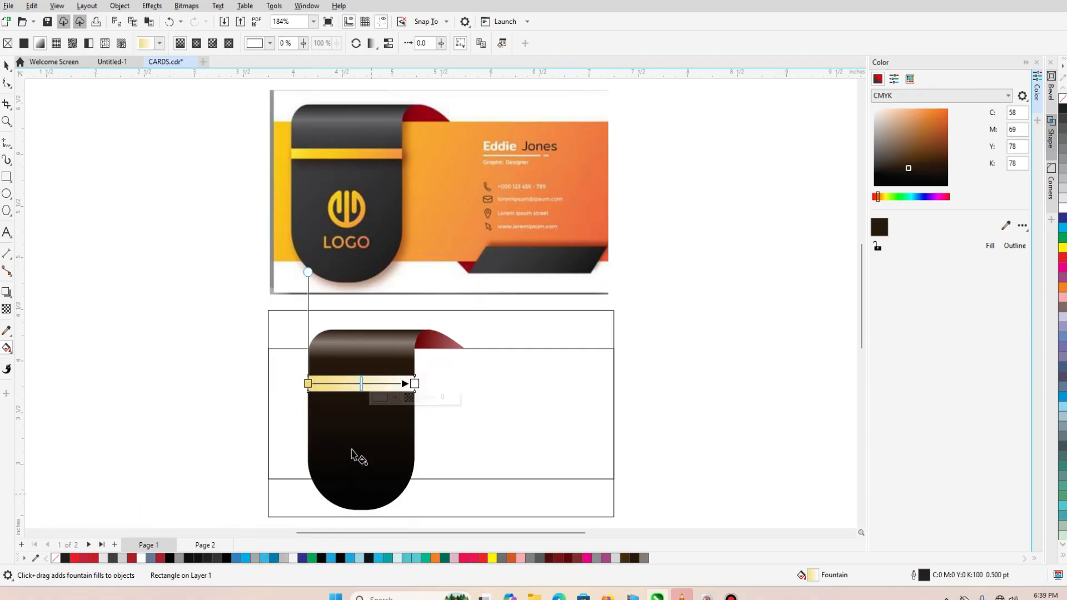
click(395, 397)
drag(387, 542, 384, 539)
click(446, 464)
click(449, 477)
drag(451, 476, 451, 470)
click(7, 66)
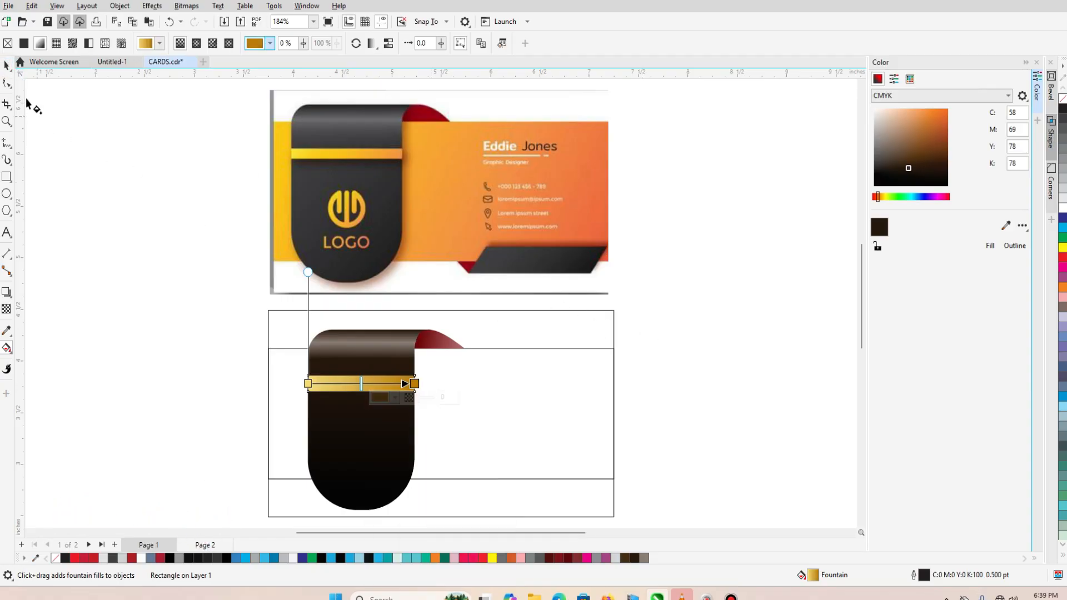
click(7, 66)
click(666, 323)
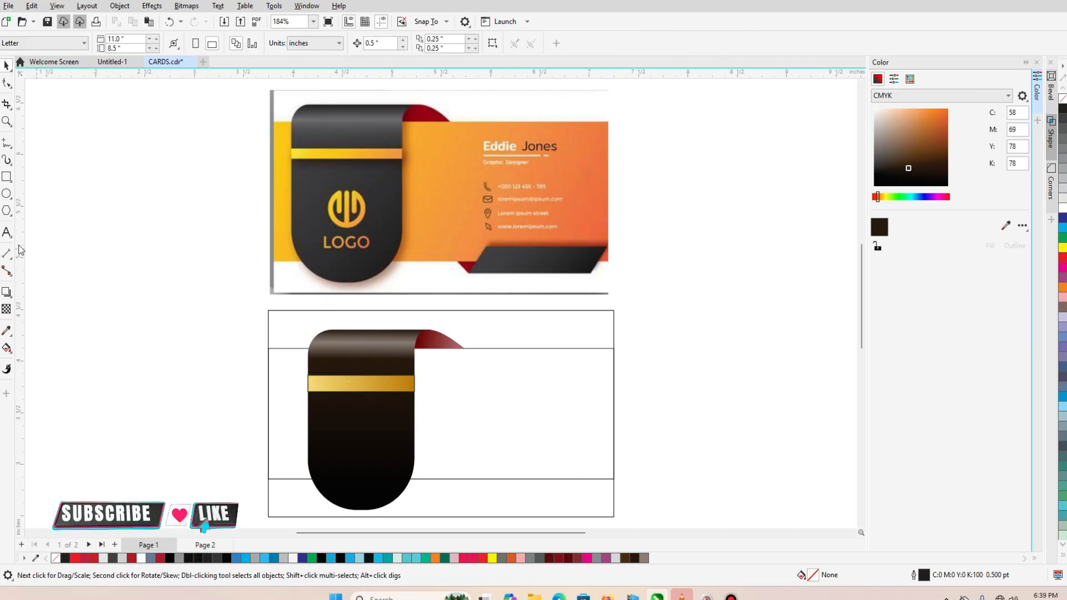
Step: Draw a rectangle about 0.94 by 0.28 inches near the card's lower-right corner and skew it into a right-leaning parallelogram about 1.08 inches wide
click(7, 177)
drag(514, 461, 606, 491)
click(6, 66)
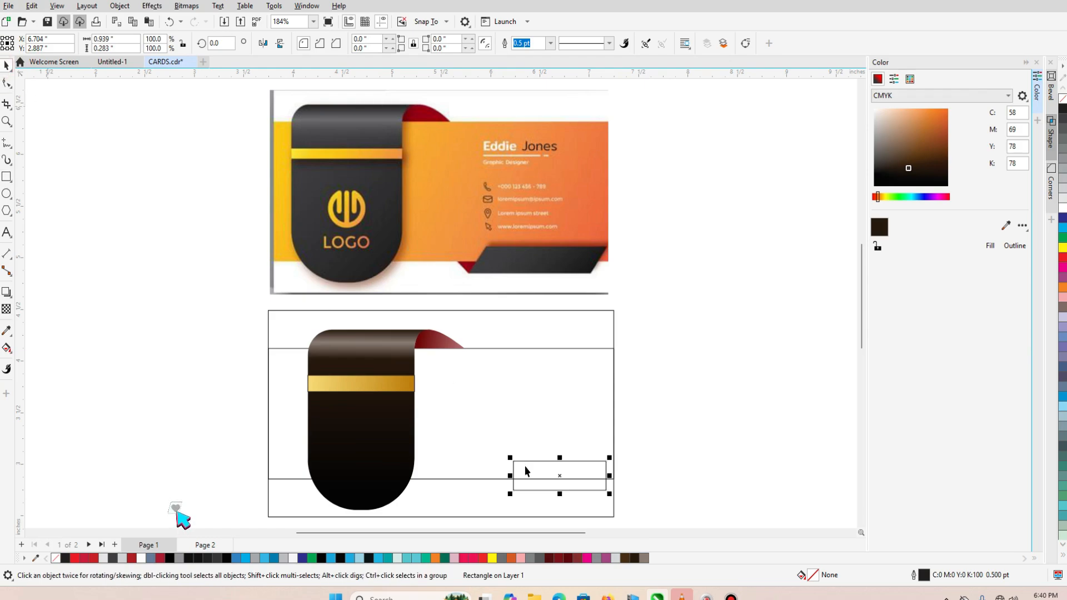
mouse_move(558, 478)
mouse_down()
mouse_move(545, 482)
mouse_move(562, 461)
mouse_up()
click(545, 480)
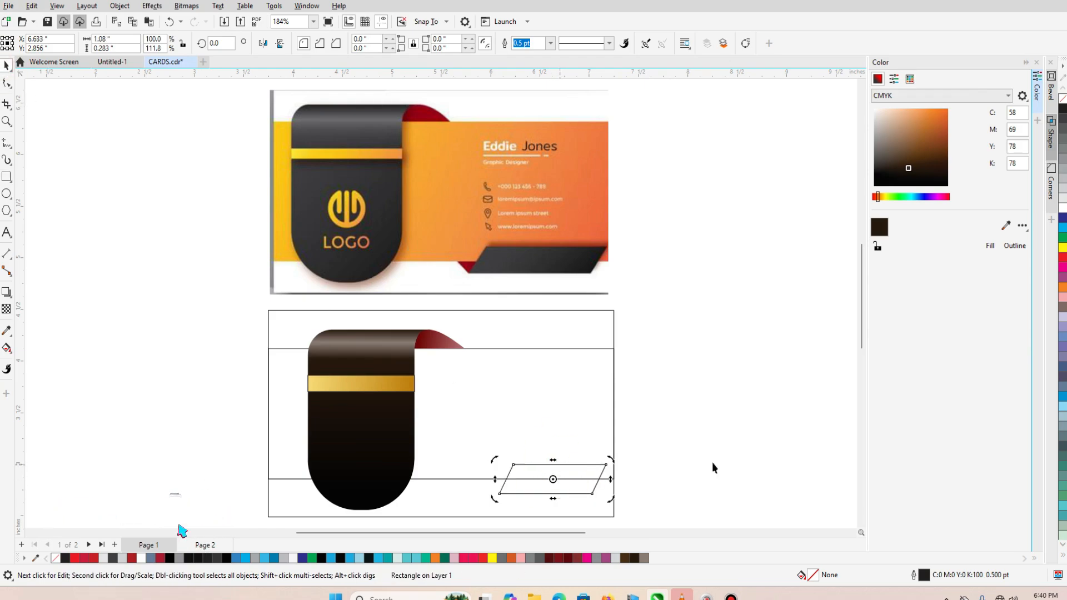
Step: Fill the parallelogram with 100% black and give it an 80% black outline
click(1062, 133)
right_click(1062, 133)
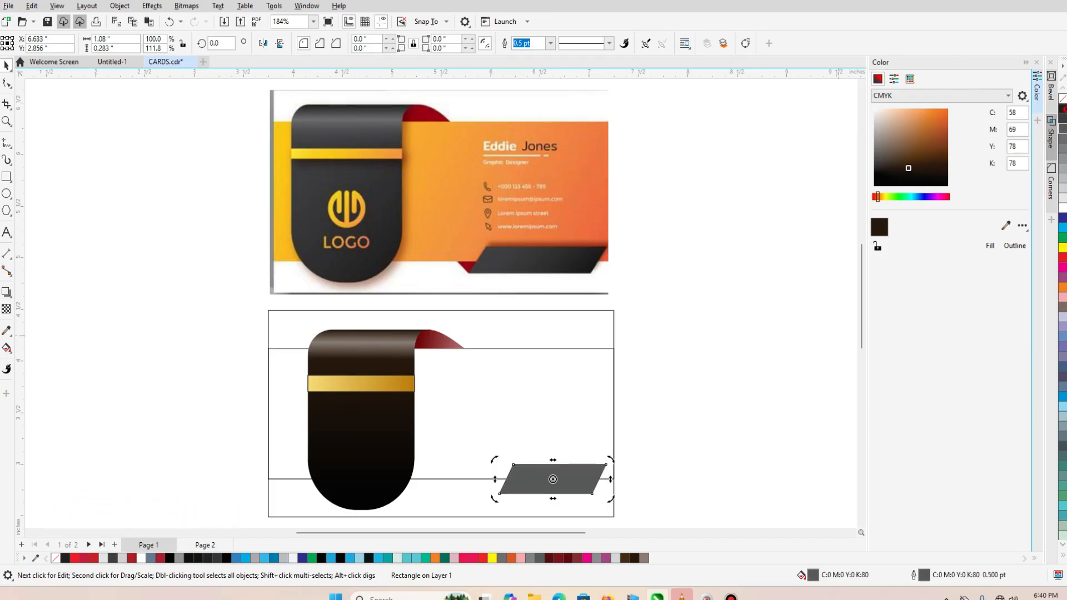
click(1062, 109)
Step: Create a copy of the black parallelogram skewed the opposite way, about 1.14 inches wide, sharing its bottom edge
click(566, 484)
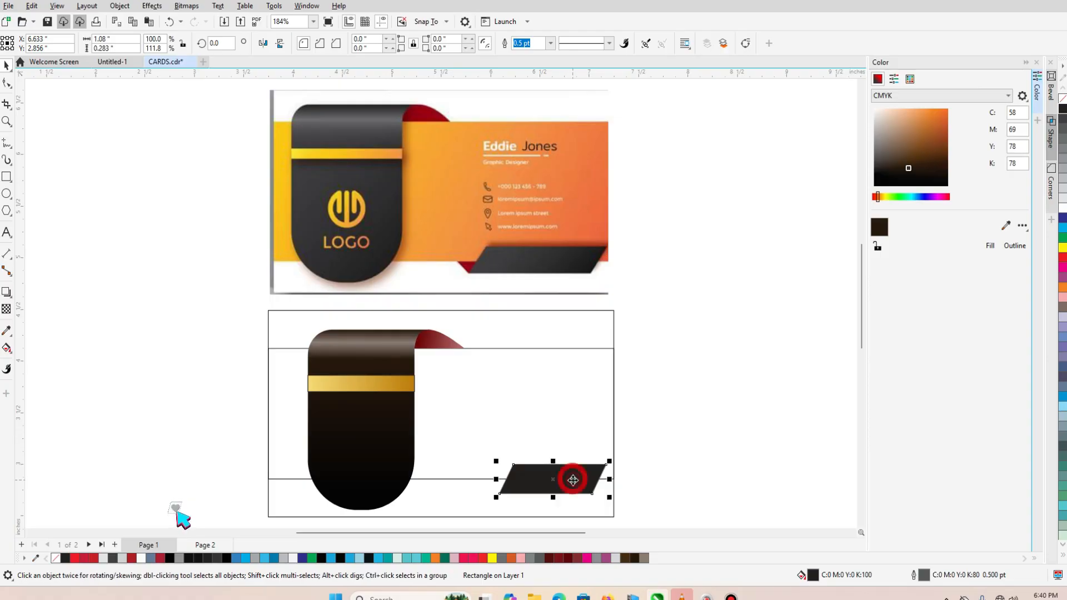
click(562, 479)
drag(553, 460, 510, 465)
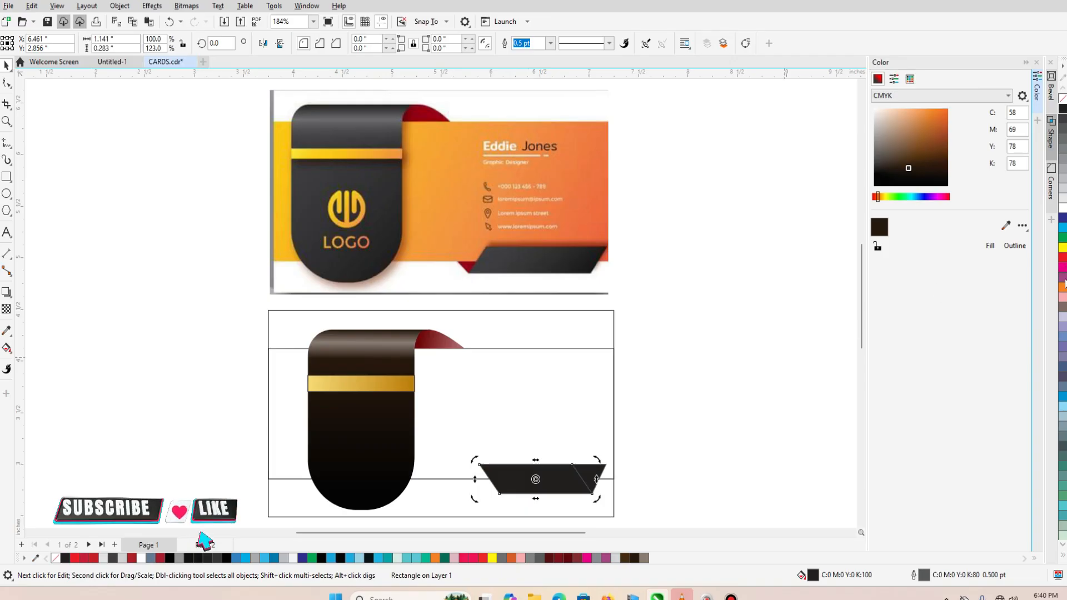
Step: Give the skewed copy a dark red fill and outline, C 36, M 98, Y 95, K 56, and send it behind the black parallelogram
click(568, 558)
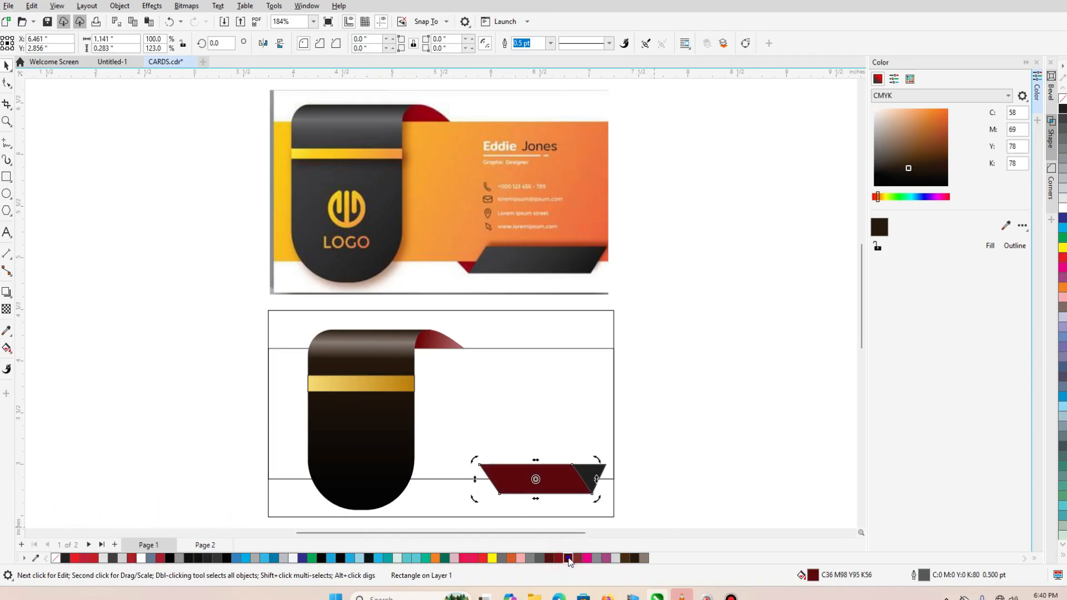
key(shift+Page_Down)
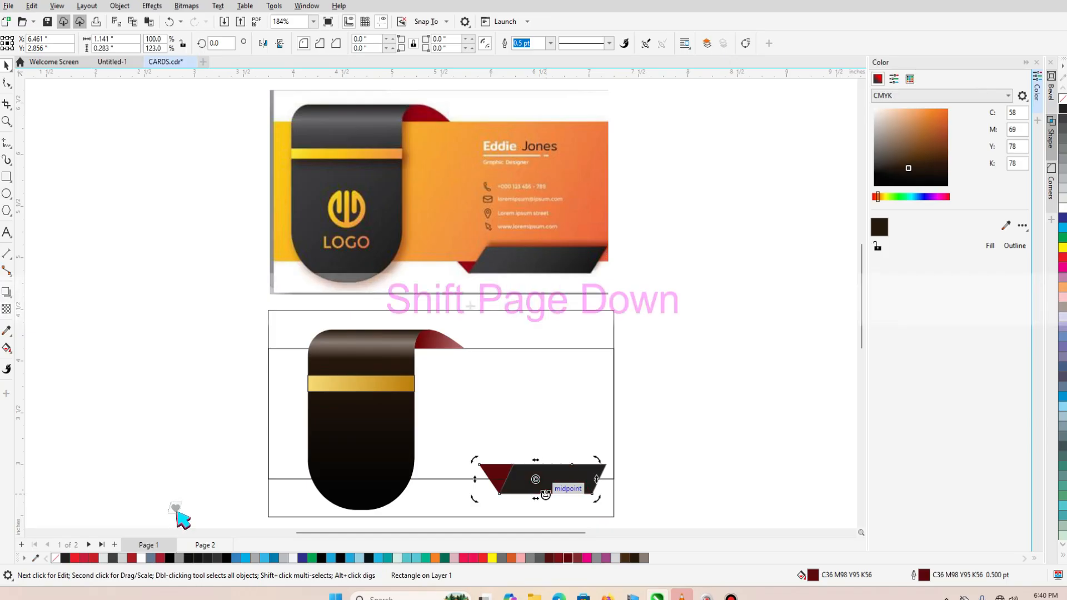
click(680, 475)
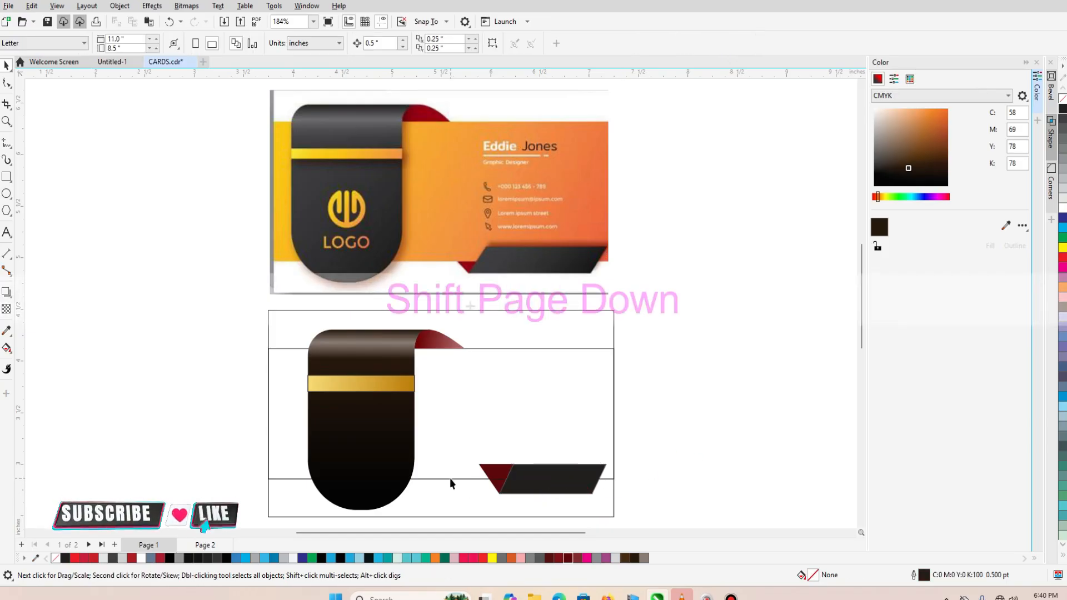
Step: Fill the wide rectangle across the middle of the card with orange
click(449, 478)
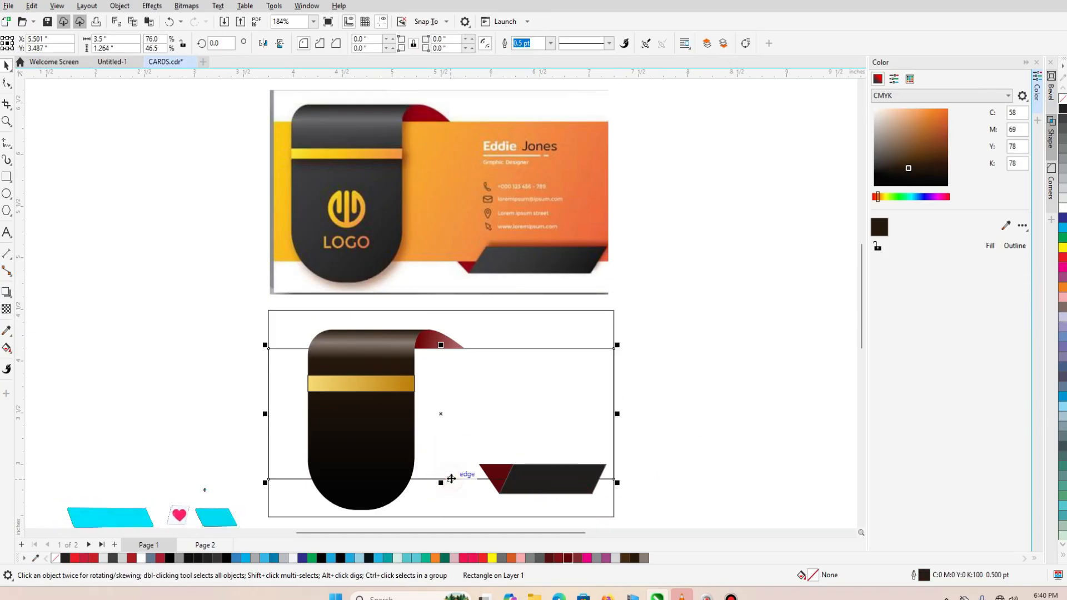
click(1063, 289)
click(686, 447)
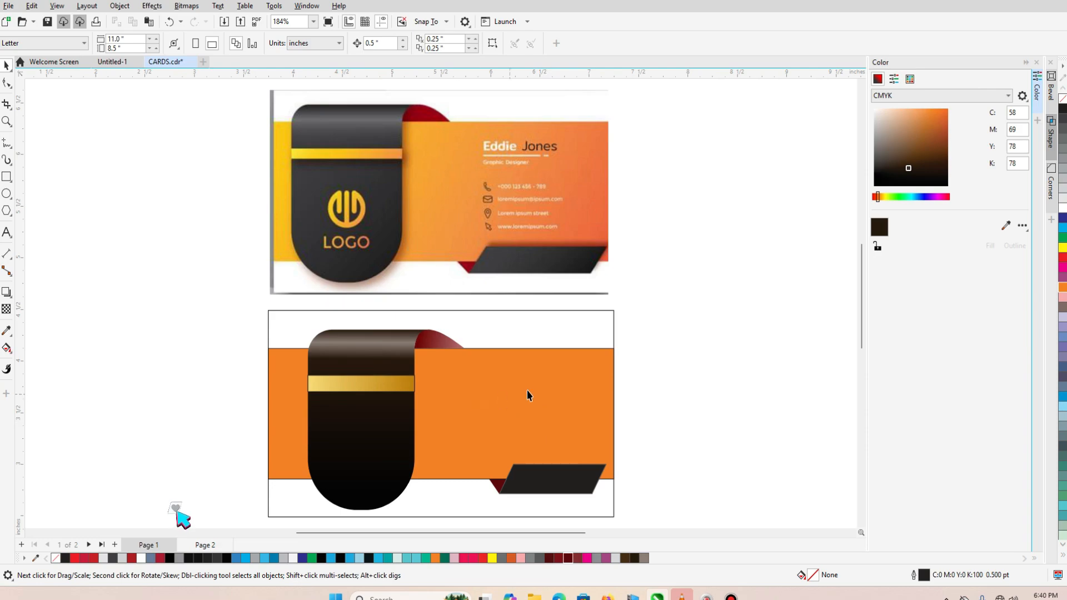
Step: Remove the outline from the gold strip on the tab
click(382, 390)
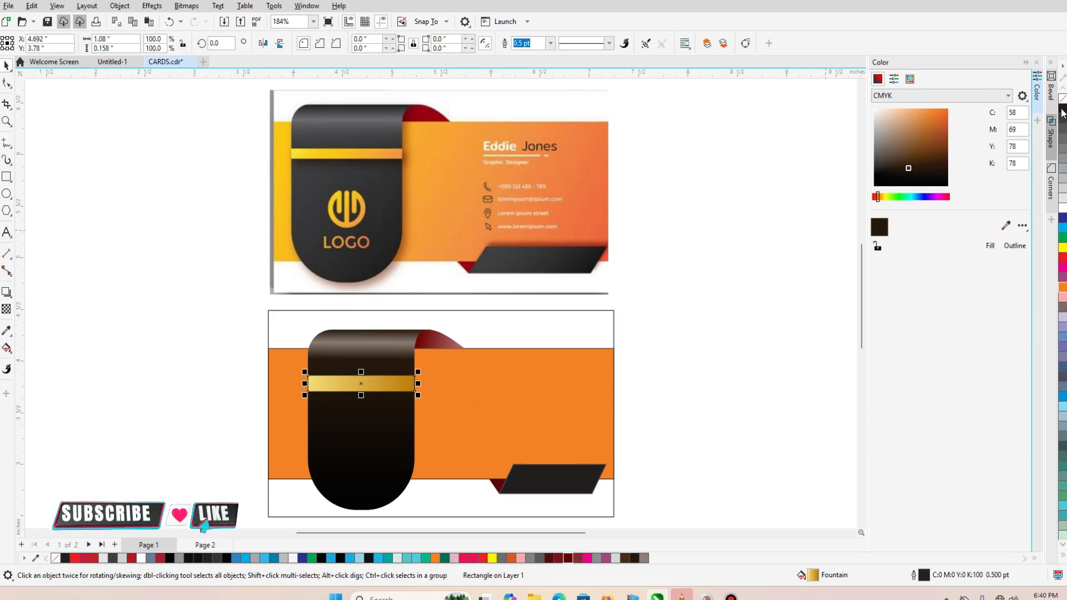
click(681, 372)
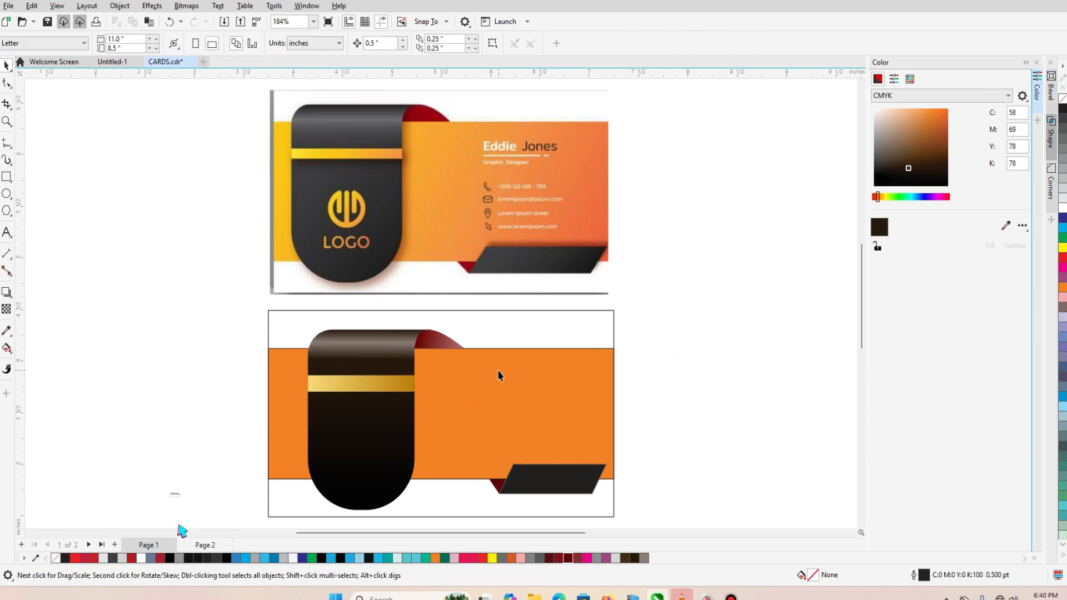
Step: Add a drop shadow to the black tab, offset about 0.091 inches to the right and 0.008 inches up
click(384, 421)
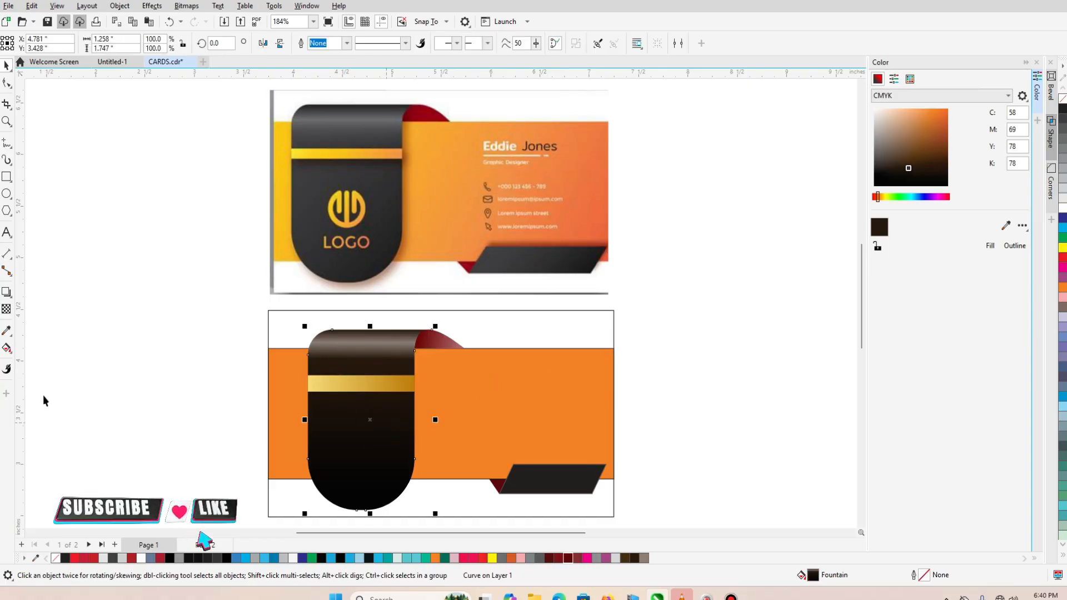
click(7, 295)
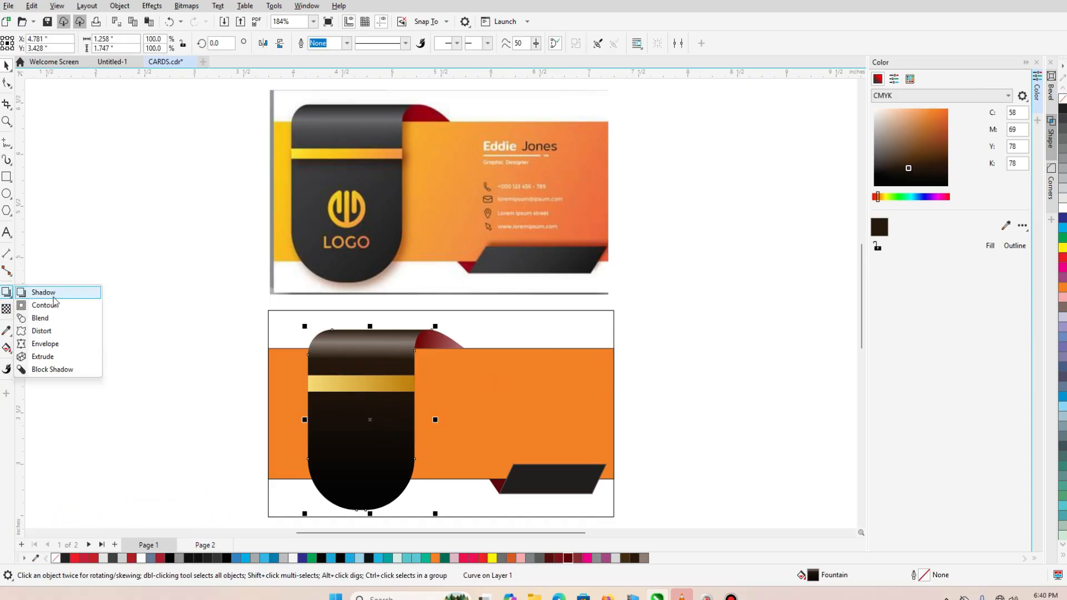
click(43, 293)
drag(370, 420, 440, 414)
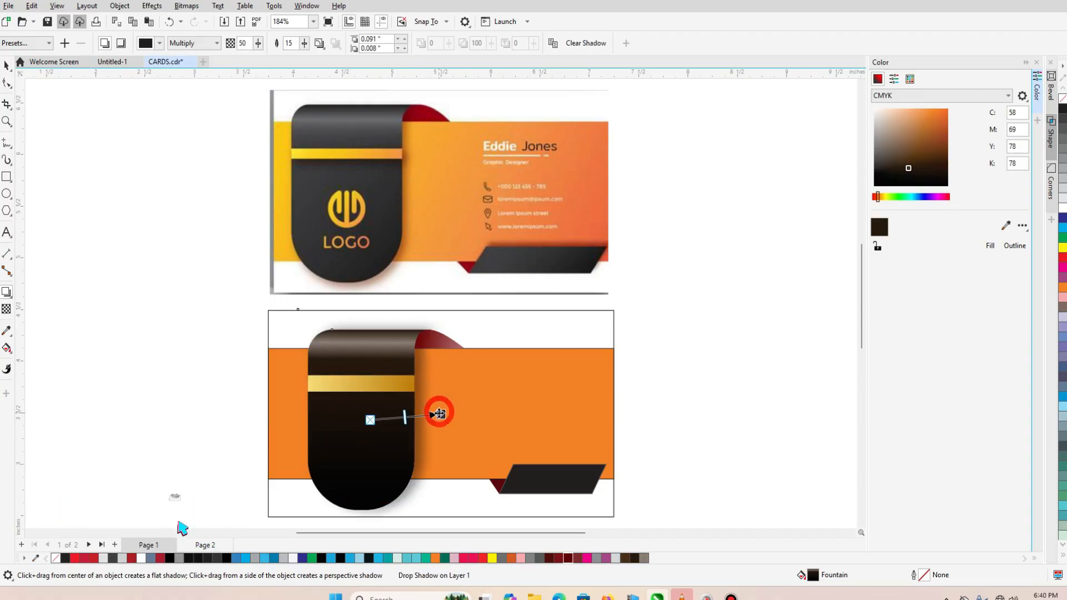
Step: Add a drop shadow above the black parallelogram, offset about 0.021 inches to the right and 0.067 inches up
click(581, 491)
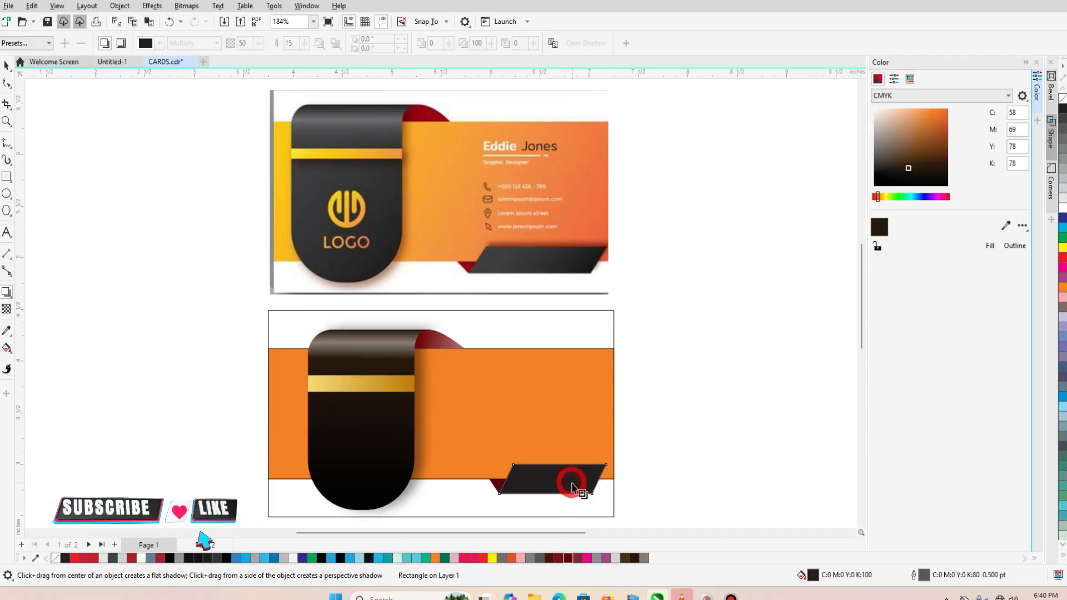
drag(557, 463, 555, 454)
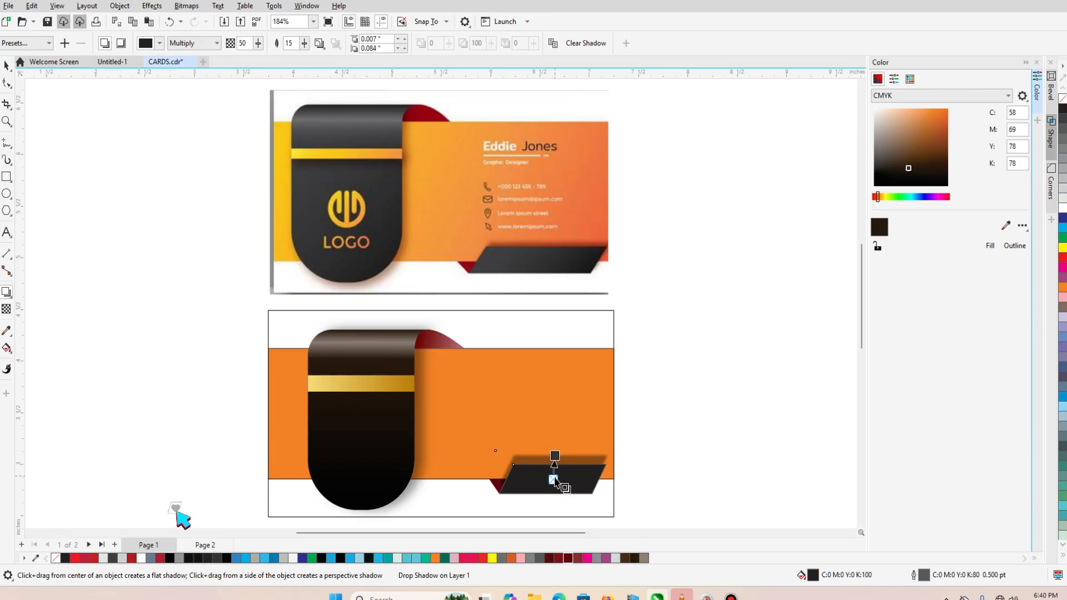
drag(555, 457, 559, 457)
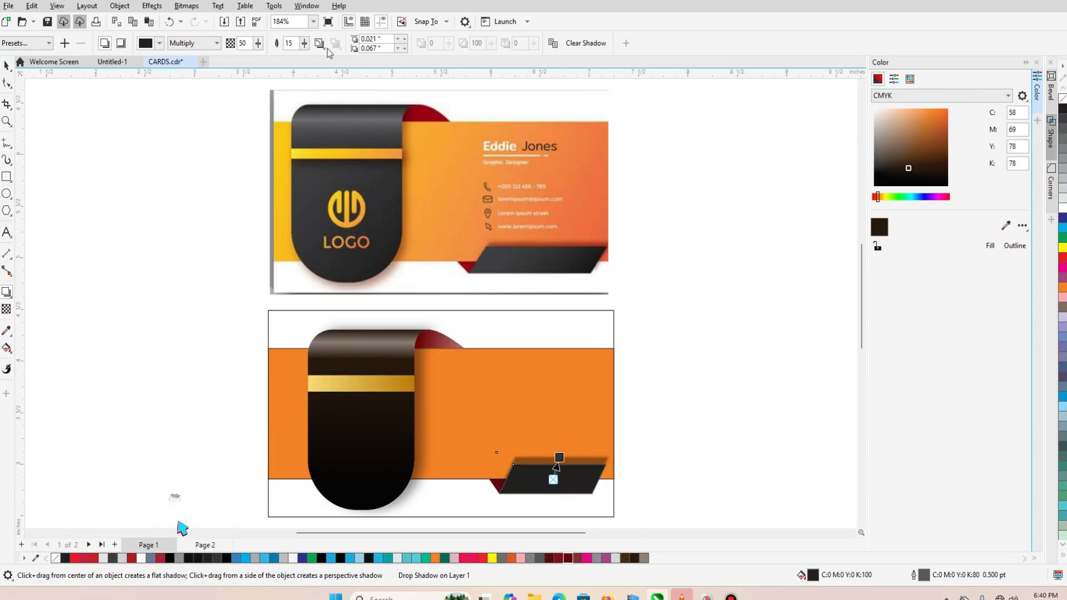
Step: Set the feathering of the parallelogram's shadow to 59
drag(304, 43, 310, 64)
click(300, 46)
drag(303, 56, 310, 61)
click(304, 51)
click(304, 47)
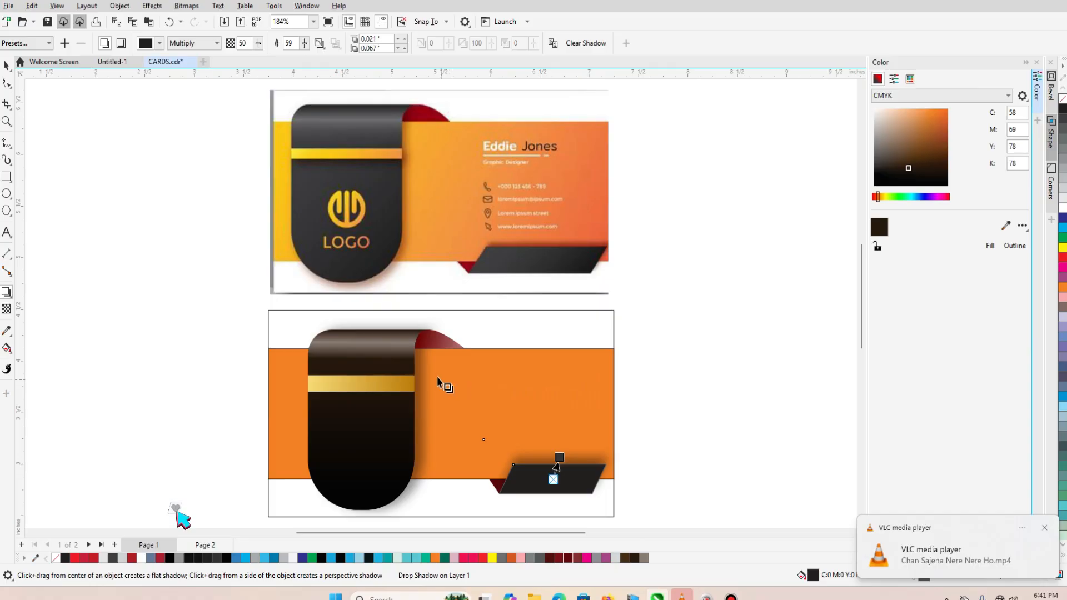
Step: Add a drop shadow to the gold strip, offset about 0.031 inches to the right and 0.138 inches up
click(357, 388)
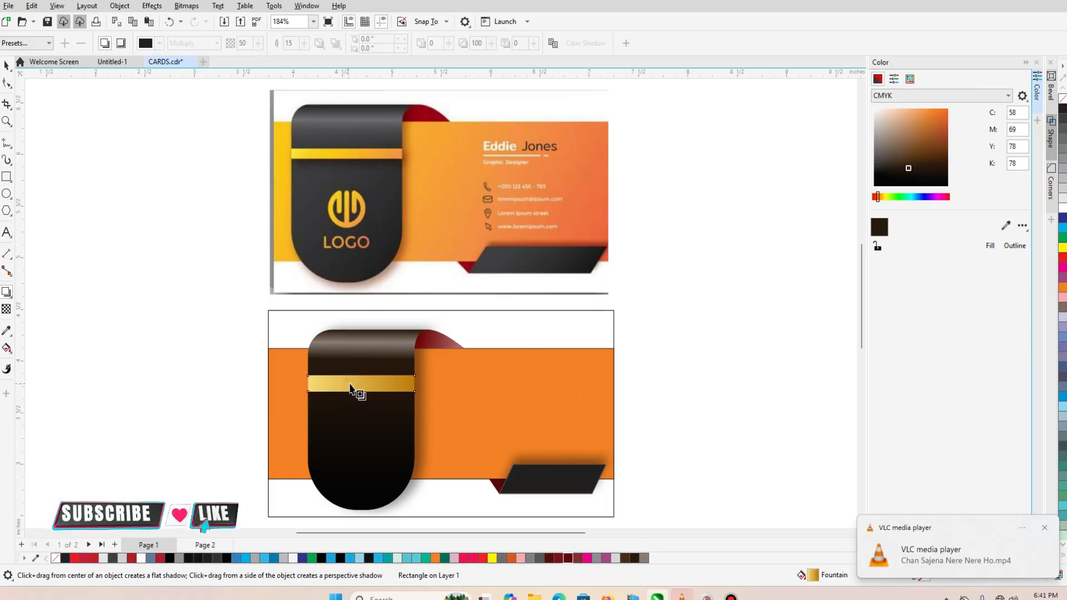
drag(361, 383, 365, 362)
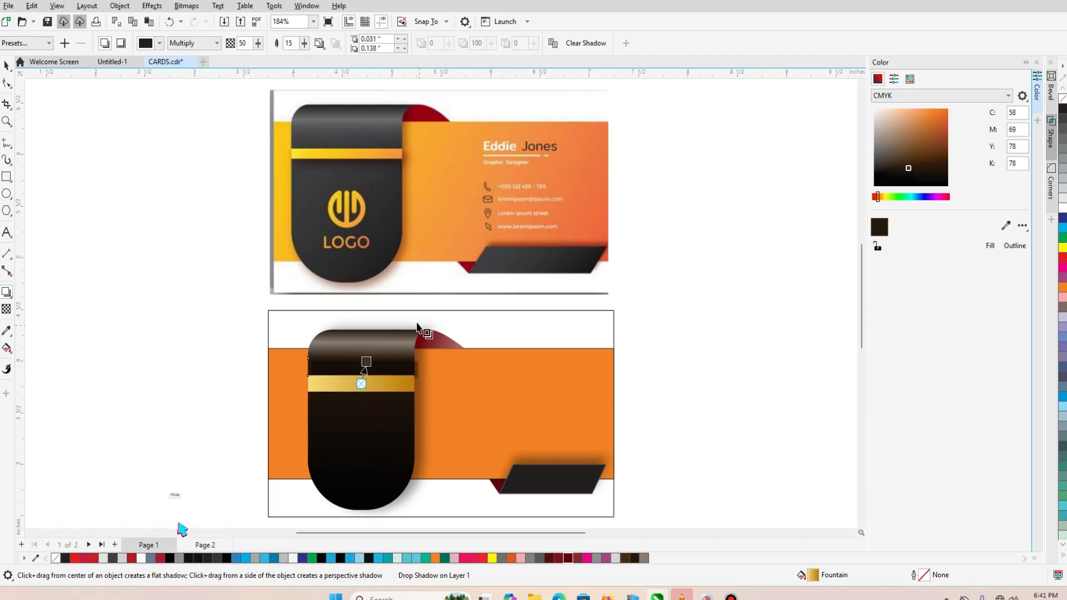
click(7, 65)
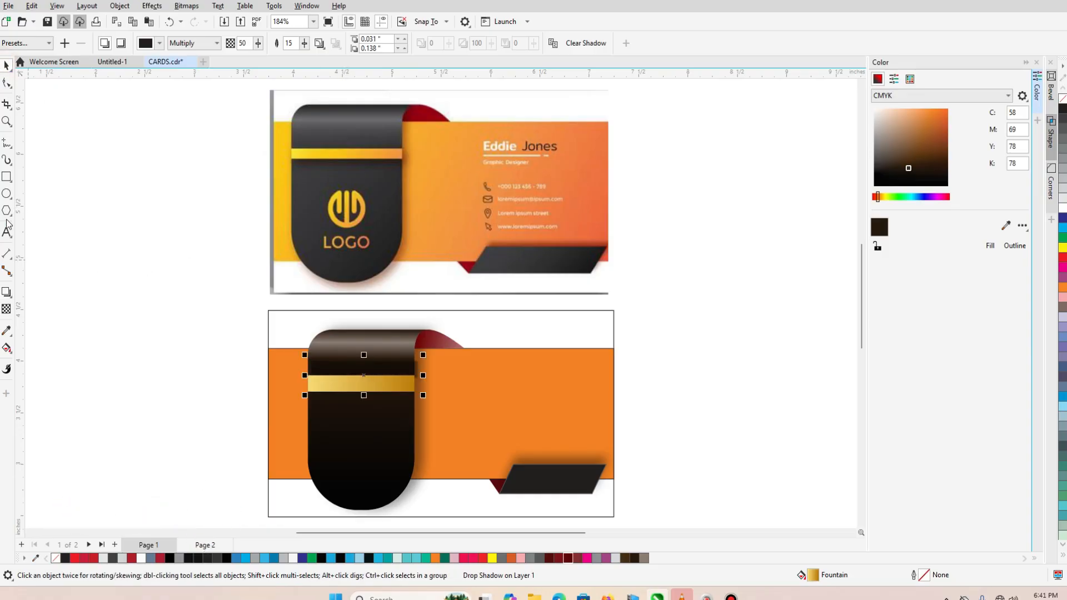
Step: Draw a circle about 0.775 inches across and a separate upright rectangle about 0.328 by 0.729 inches beside the card
click(7, 194)
drag(167, 323, 231, 404)
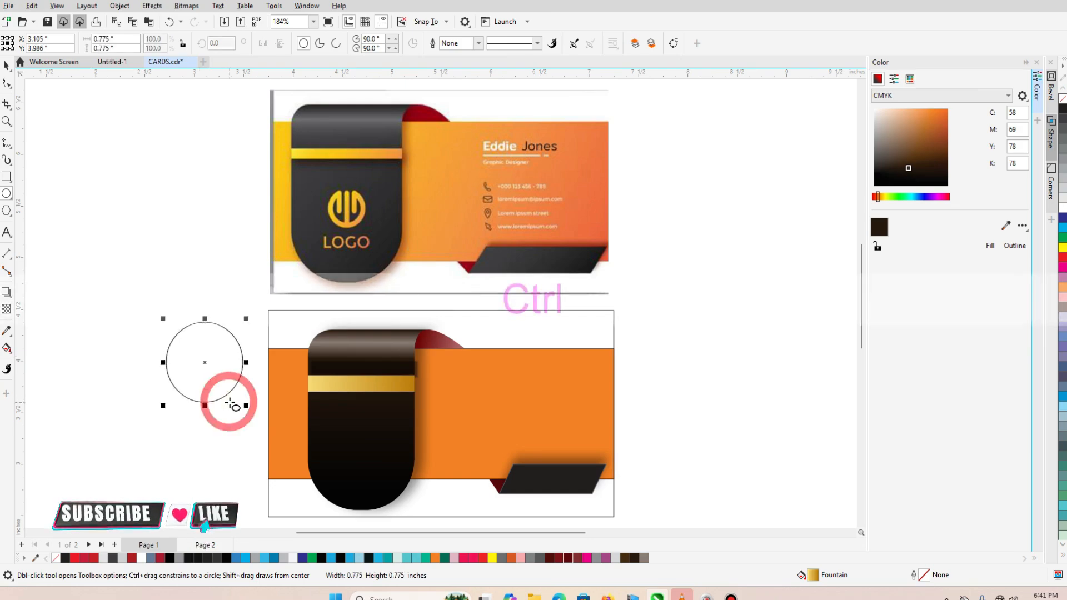
click(6, 65)
click(6, 176)
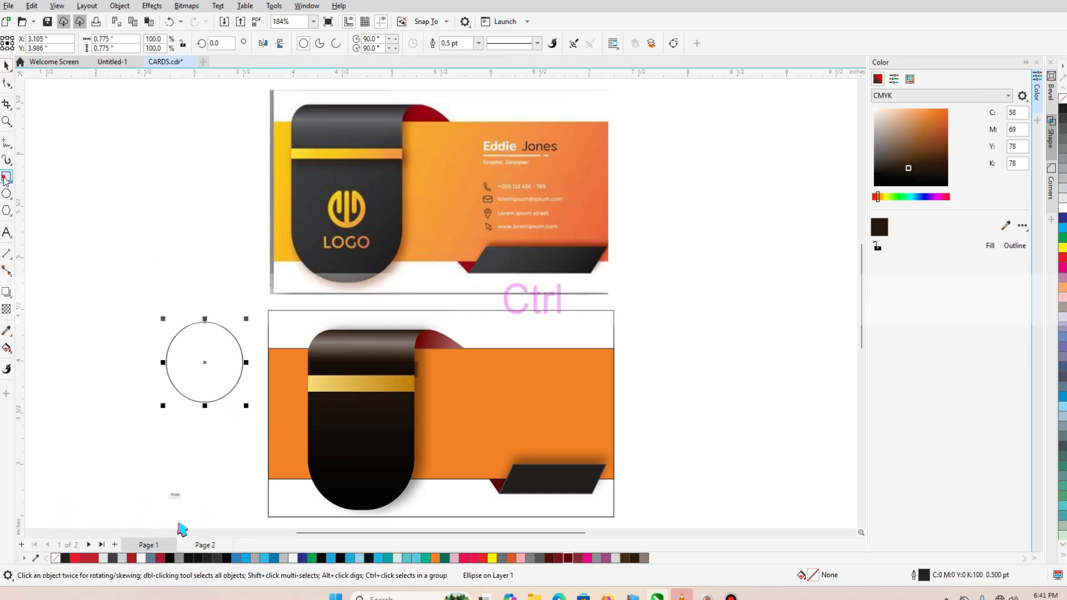
drag(135, 223, 167, 299)
click(5, 66)
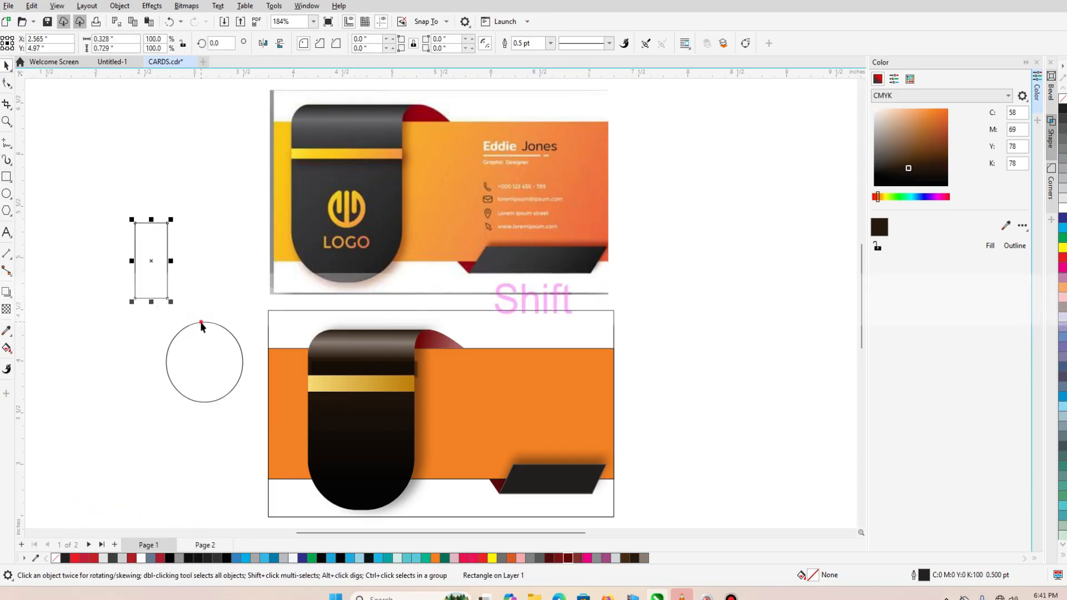
Step: Center the rectangle on the circle, and shift it straight up about 0.294 inches so it extends above the circle
shift+click(202, 322)
key(c)
key(e)
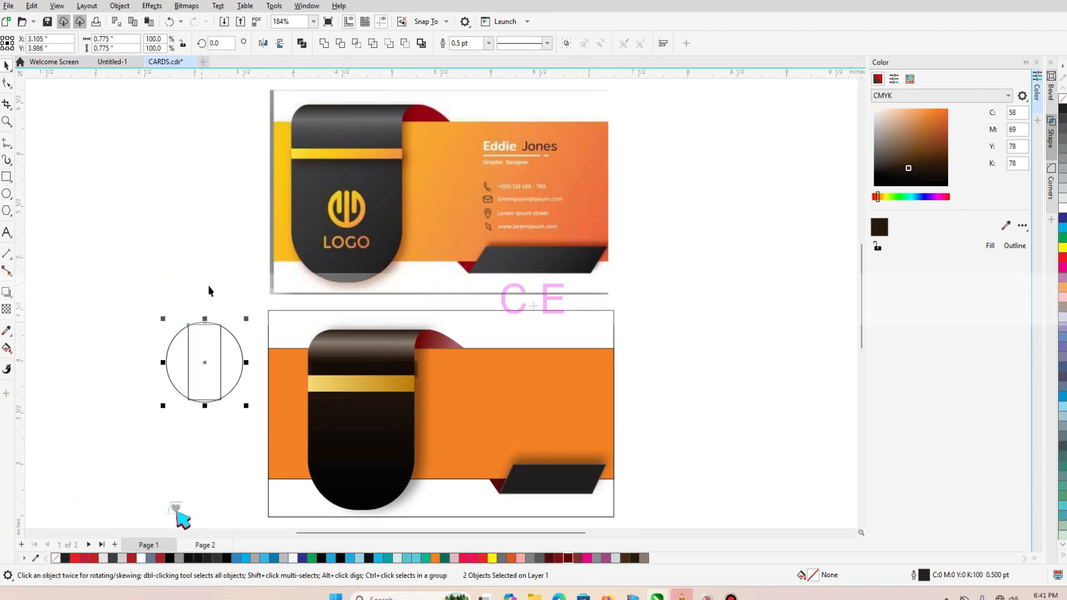
click(210, 287)
drag(220, 348, 220, 312)
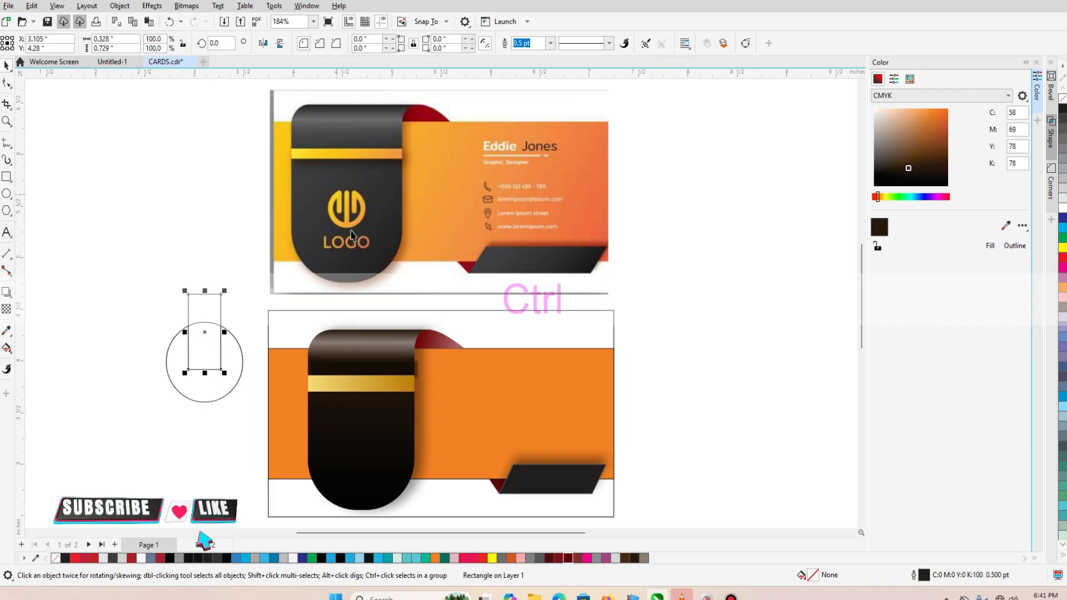
click(95, 240)
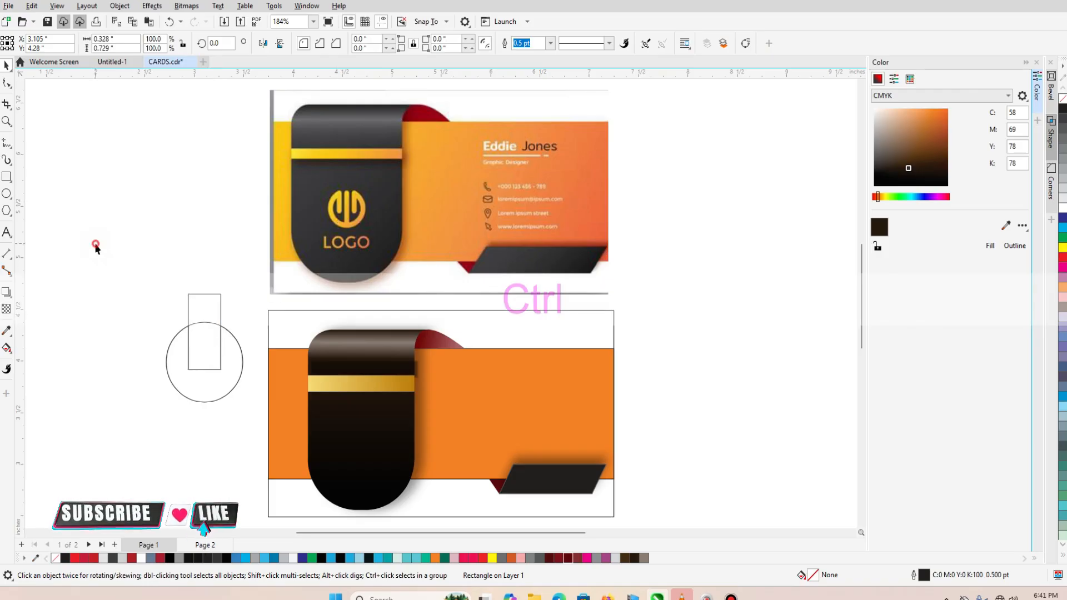
Step: Draw a vertical line about 1 inch long beside the circle and center it on the circle both ways
click(7, 144)
click(148, 267)
shift+click(151, 369)
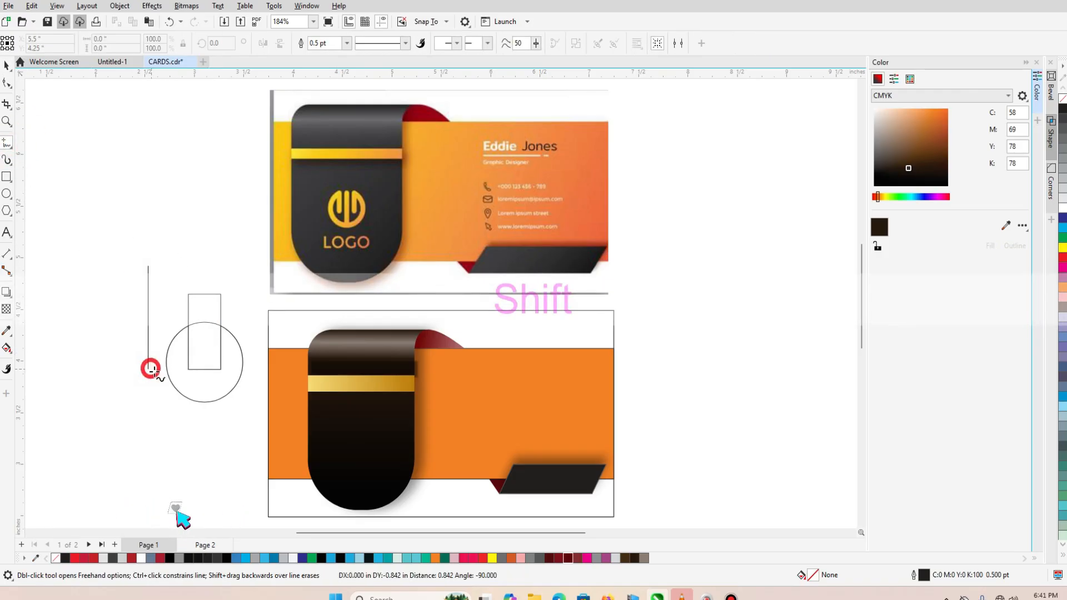
click(7, 65)
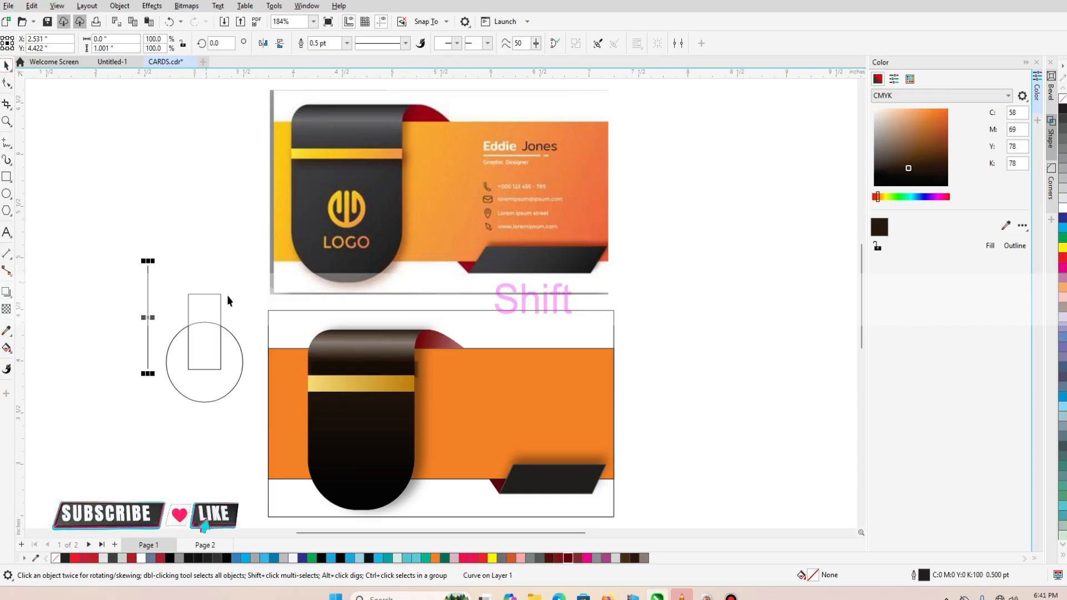
shift+click(238, 387)
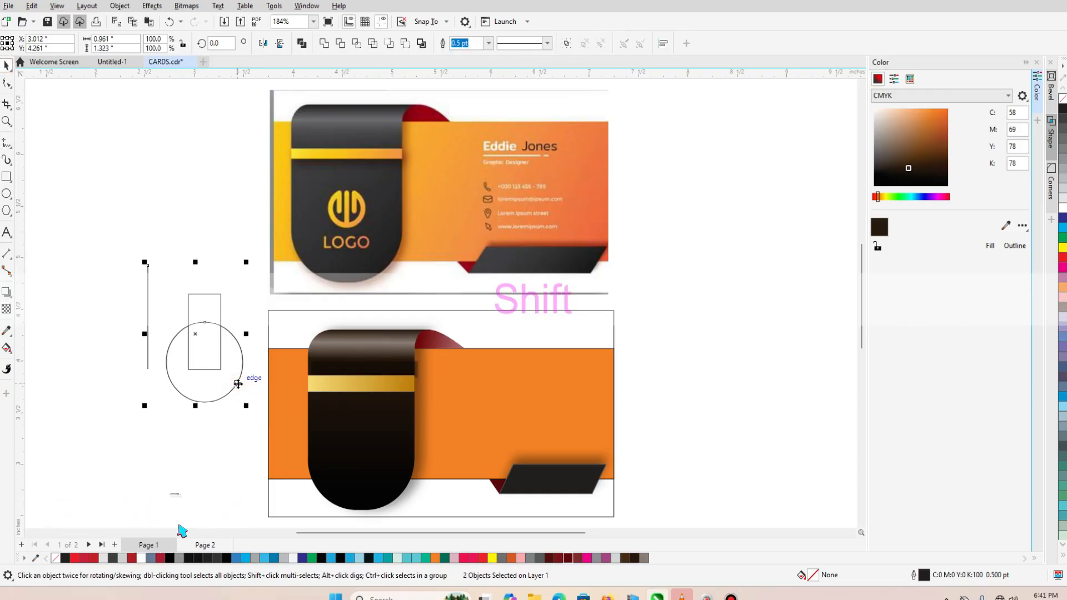
key(c)
key(e)
click(239, 305)
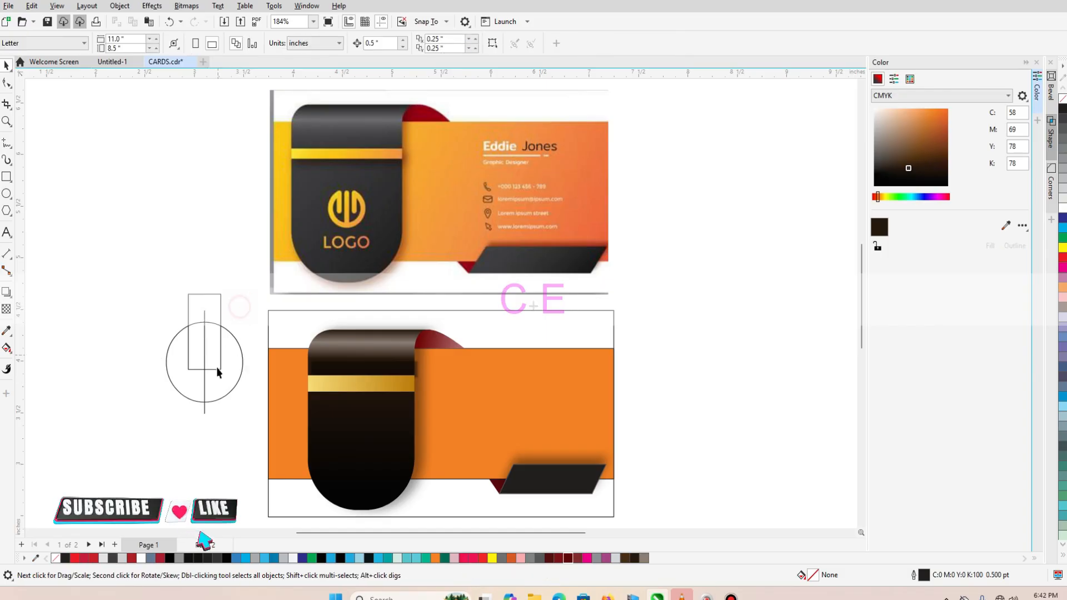
Step: Copy the circle's height value and apply it to the vertical line, making the line 0.775 inches long
click(230, 396)
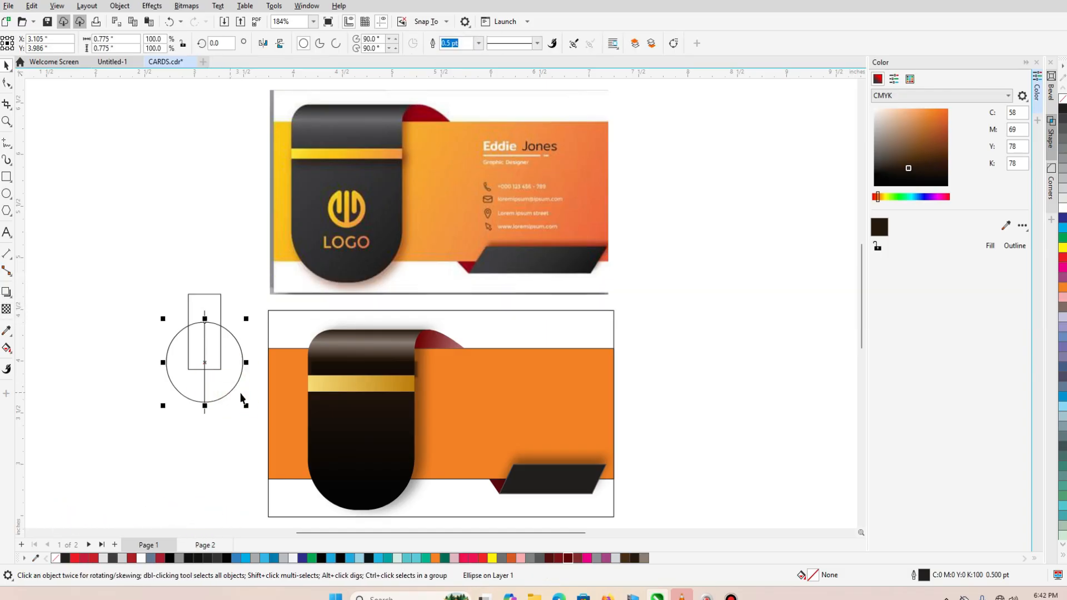
double_click(115, 49)
key(ctrl+c)
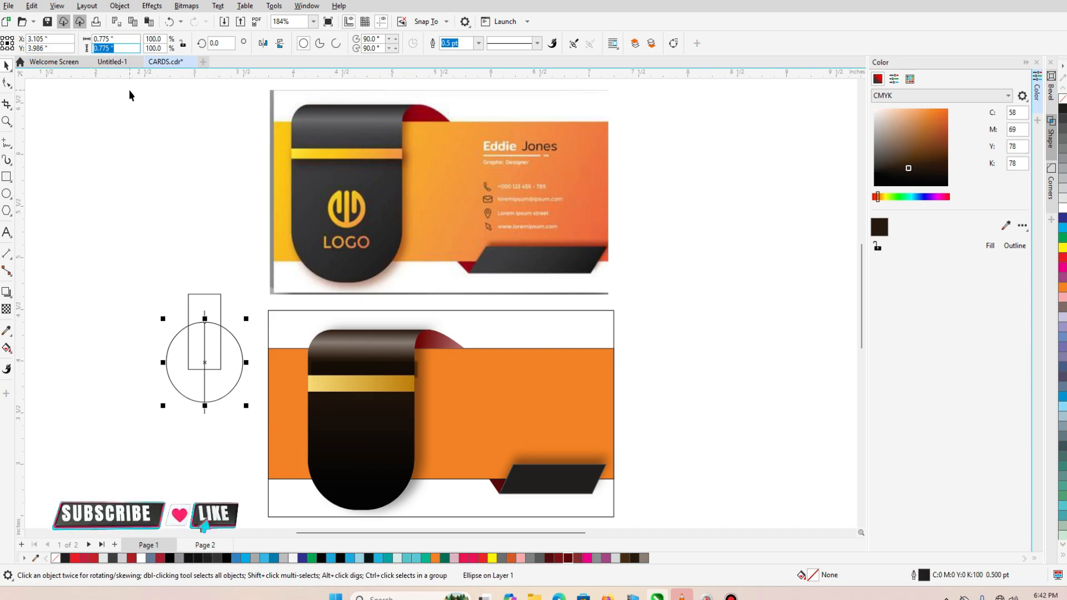
right_click(108, 50)
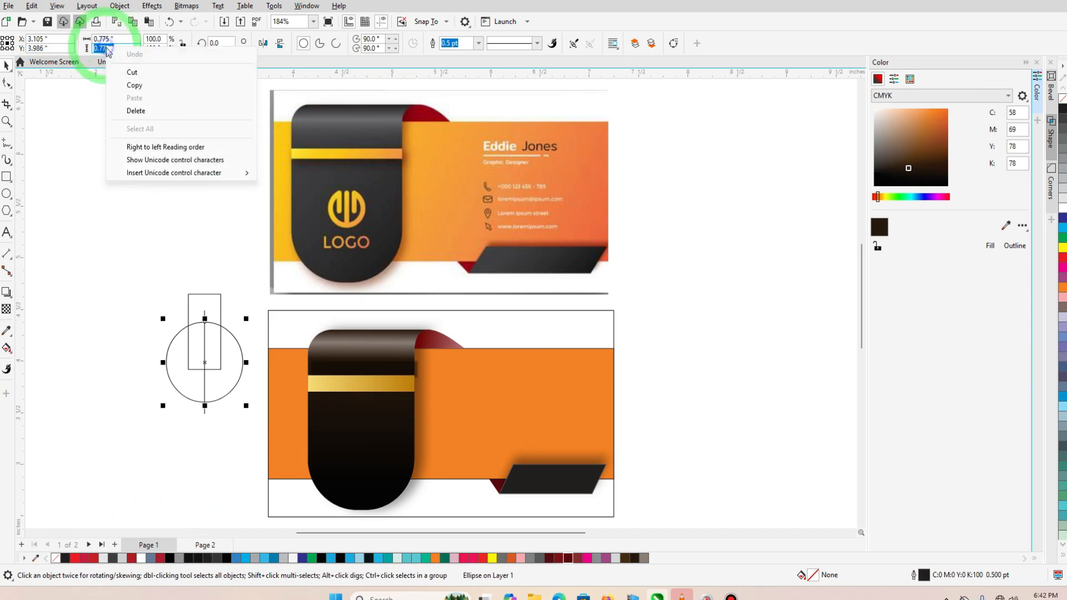
click(134, 85)
click(205, 393)
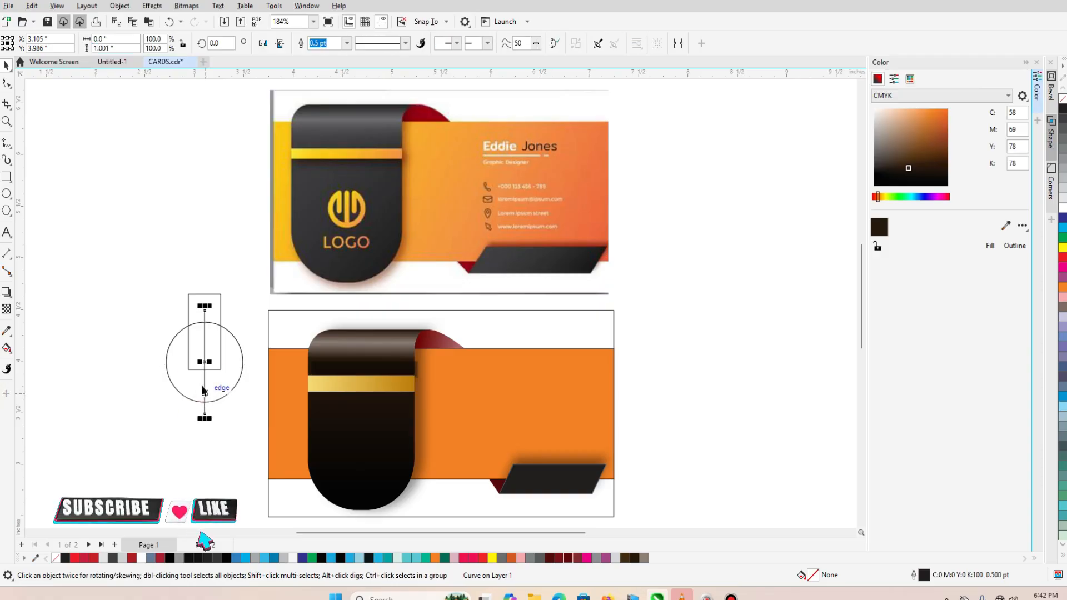
double_click(122, 47)
right_click(120, 48)
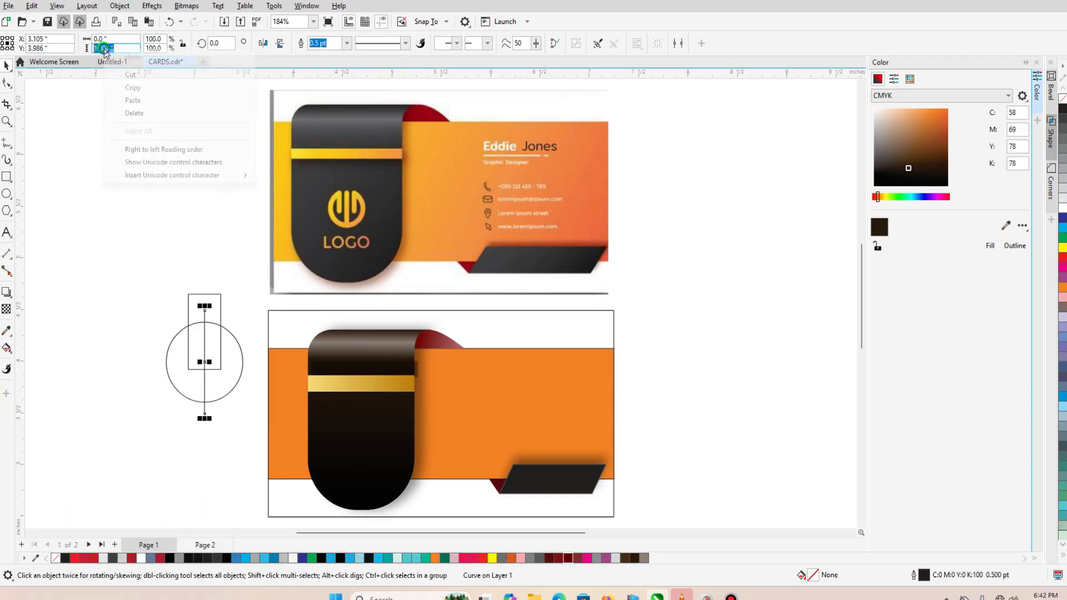
click(141, 100)
key(Return)
click(247, 319)
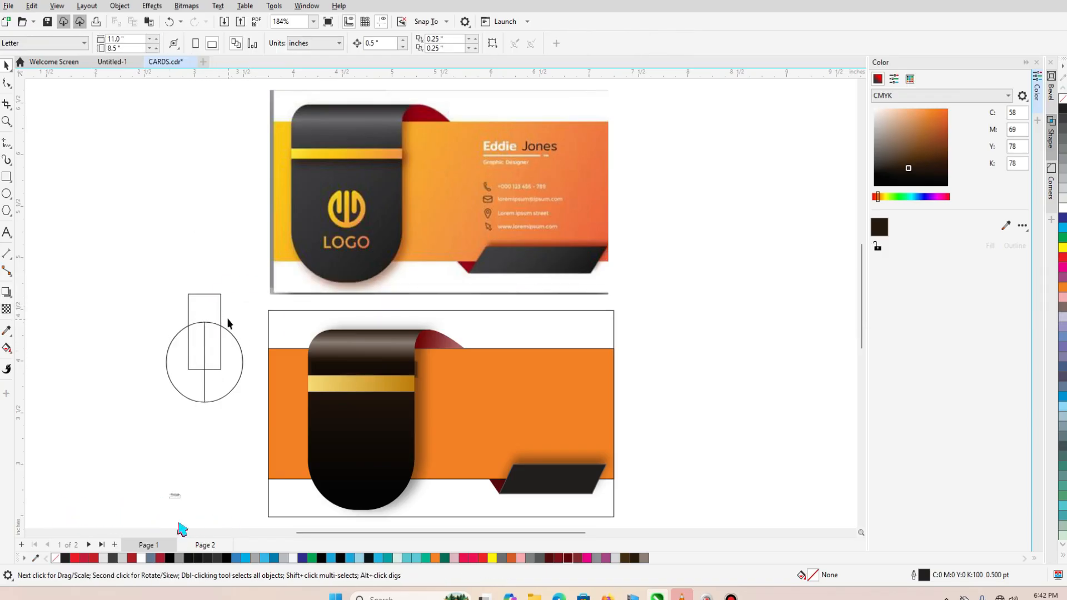
Step: Trim the circle with the rectangle to cut a slot open at its upper edge, keeping neither original
click(221, 311)
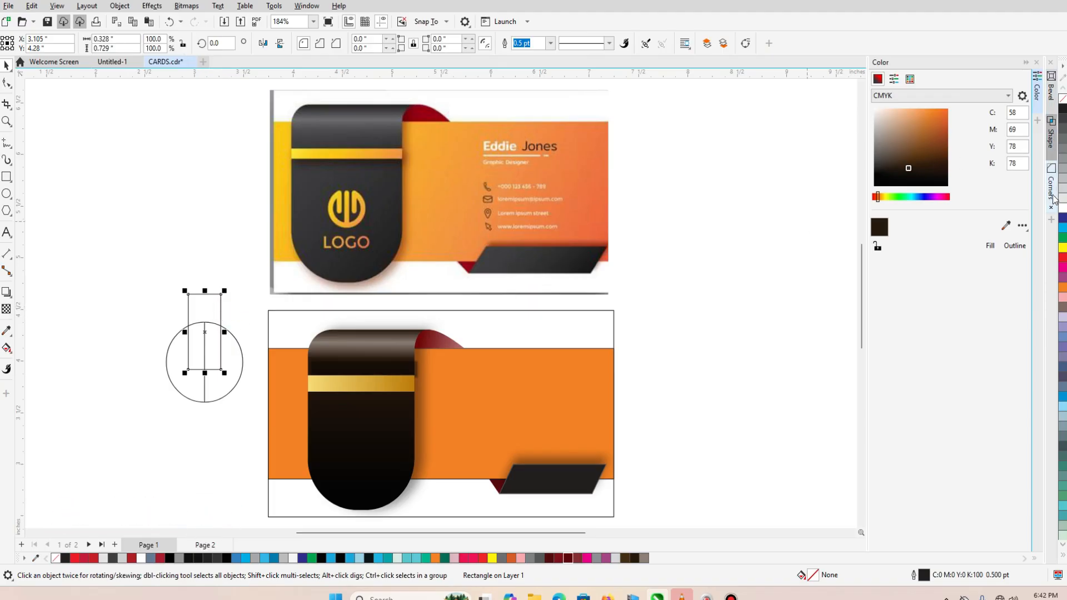
click(1049, 137)
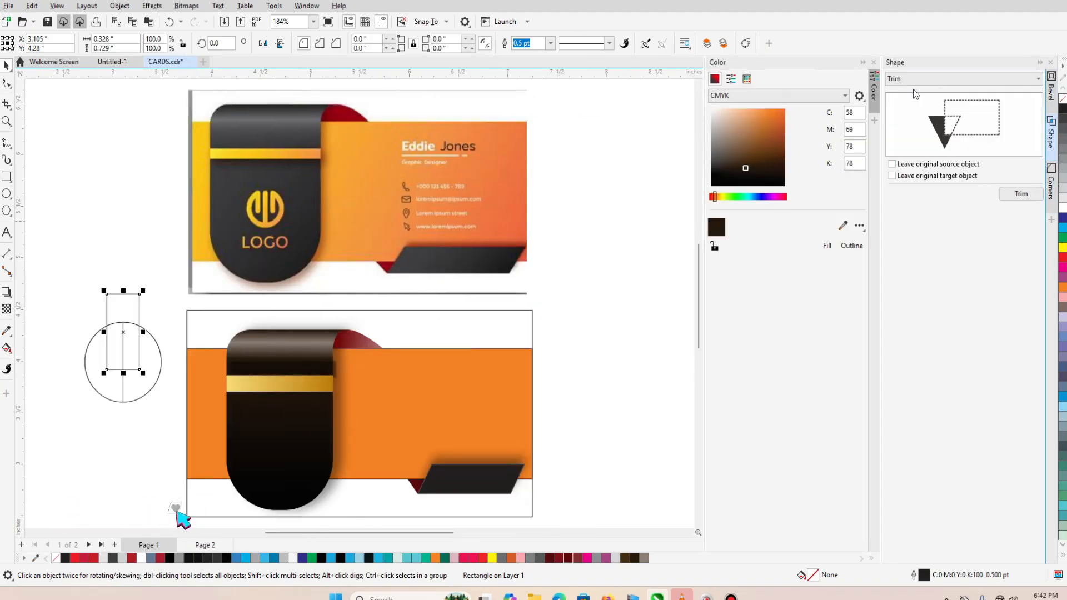
click(1022, 194)
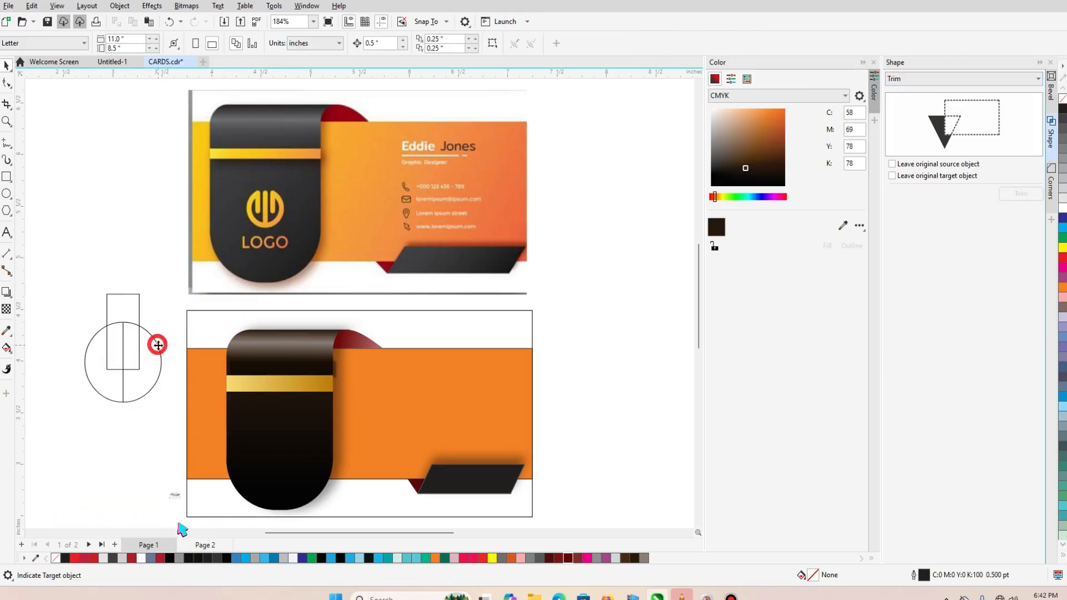
click(158, 349)
click(155, 303)
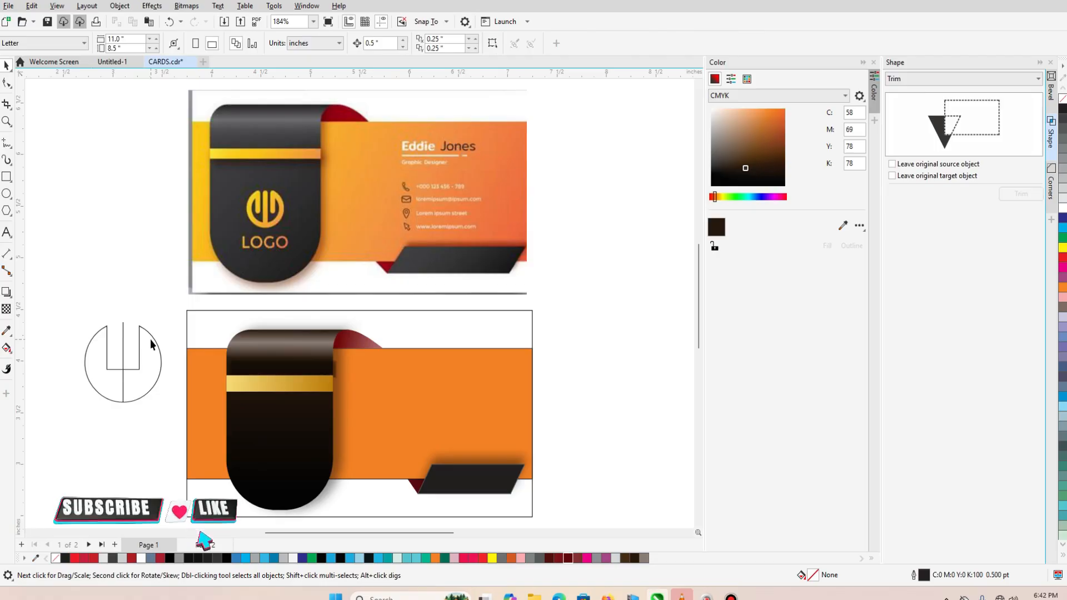
Step: Rotate a copy of the vertical line to 270 degrees about its center, forming a horizontal line across the circle
key(z)
drag(72, 312, 179, 421)
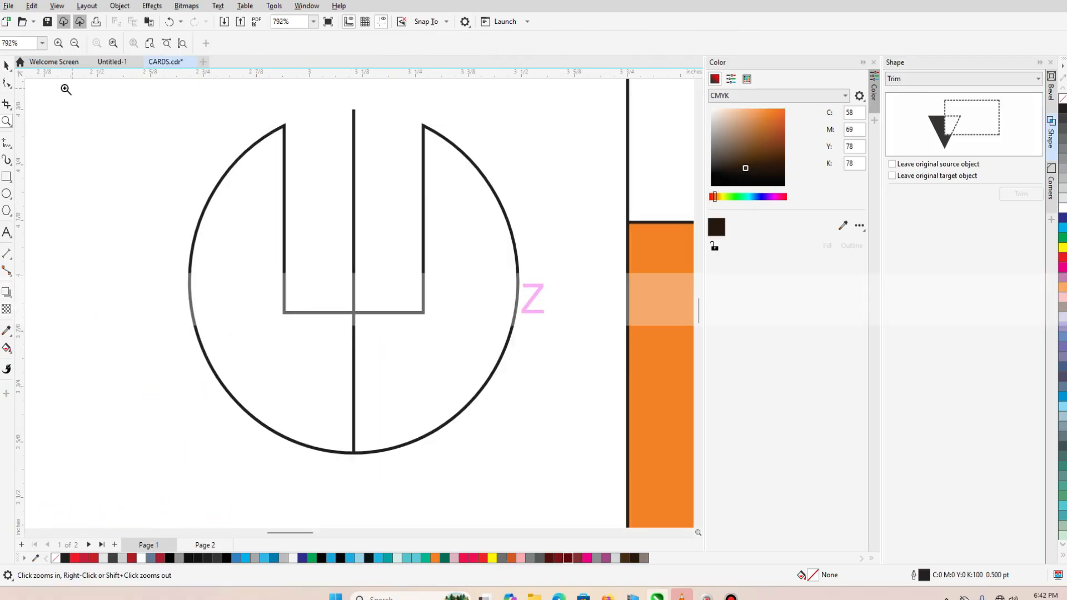
click(7, 65)
click(354, 245)
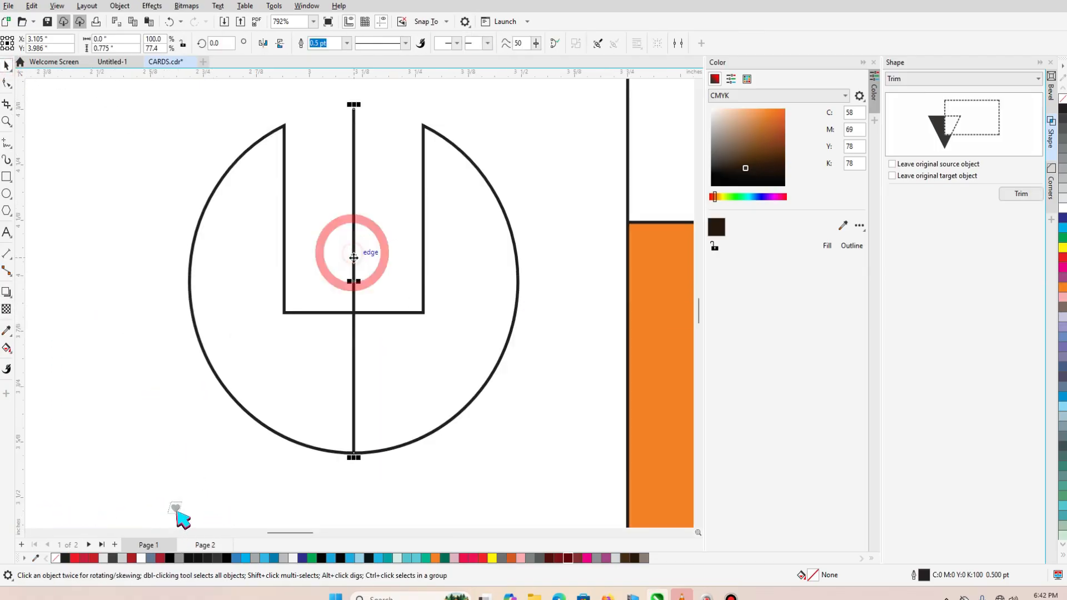
click(354, 228)
click(364, 108)
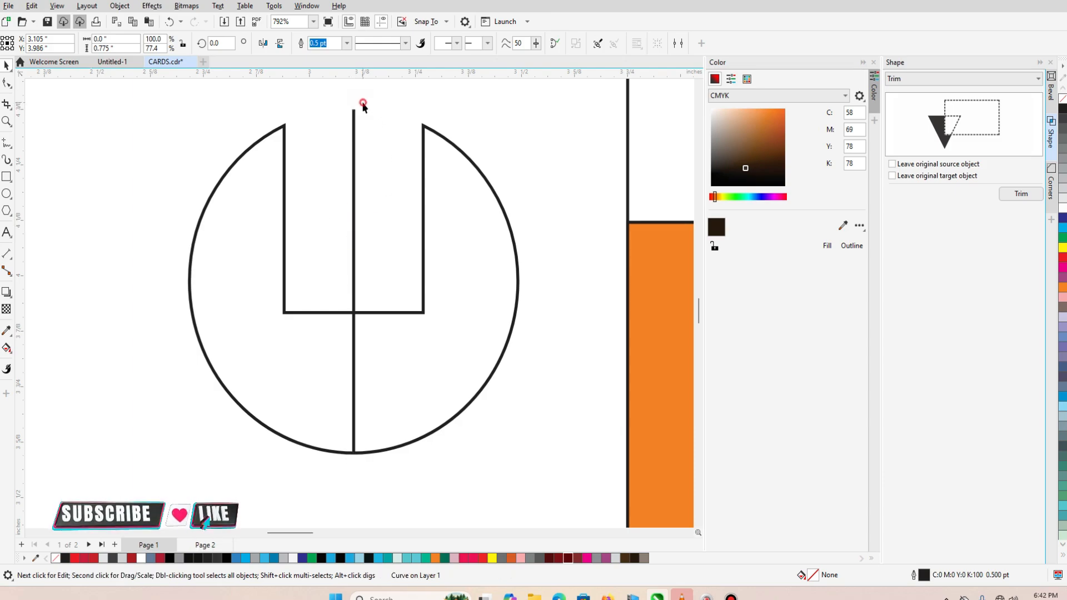
click(354, 120)
click(354, 125)
drag(362, 105, 441, 285)
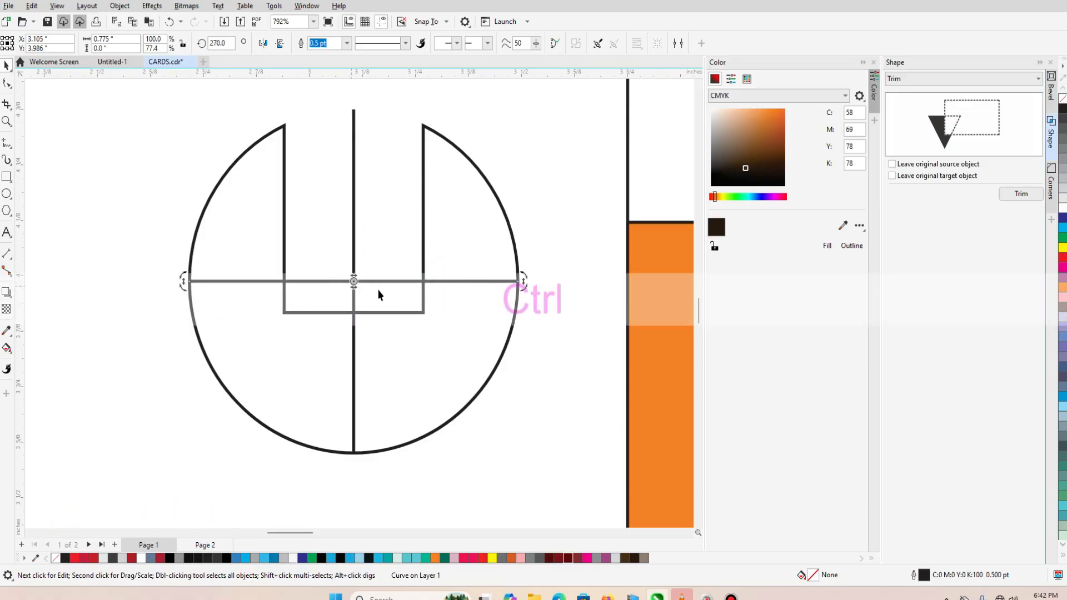
Step: Remove the slot's outline segments below the horizontal line with Virtual Segment Delete, and delete the horizontal line itself
click(7, 146)
mouse_move(5, 149)
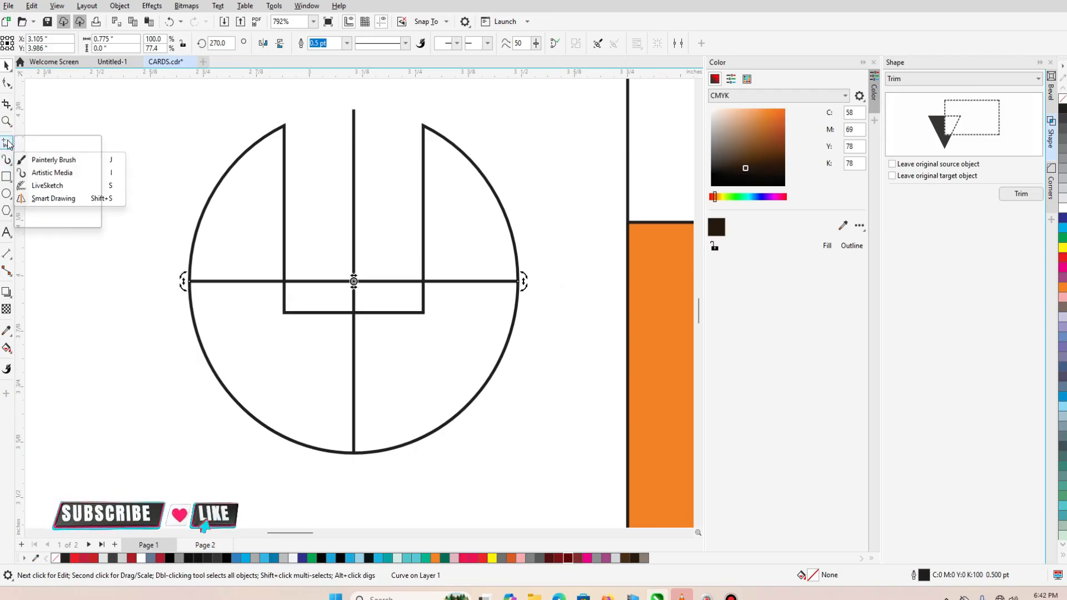
mouse_move(7, 104)
click(29, 133)
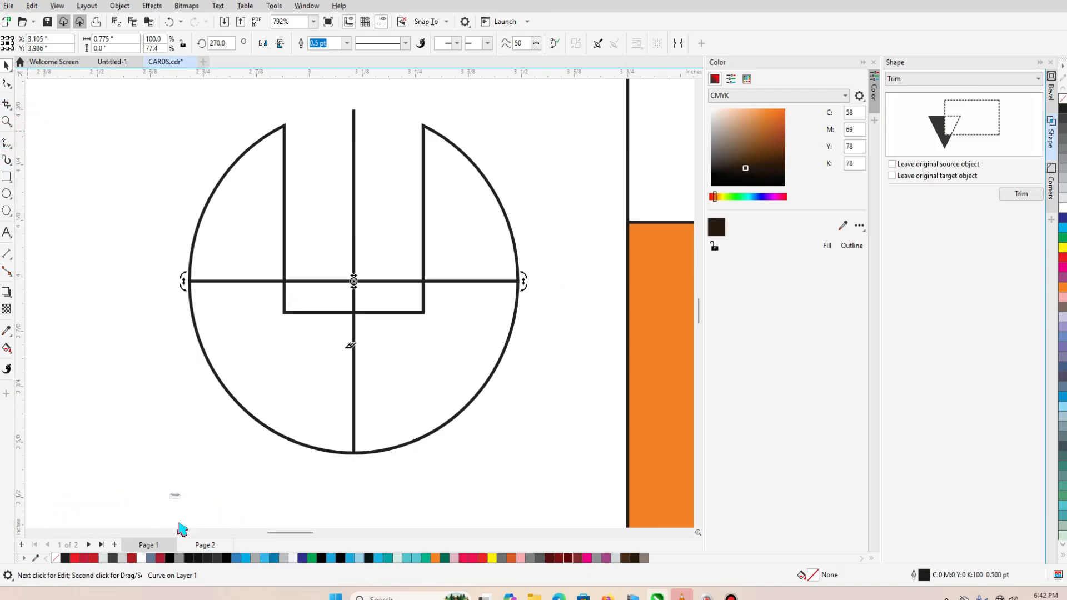
click(300, 312)
click(388, 312)
click(7, 65)
click(65, 135)
click(338, 282)
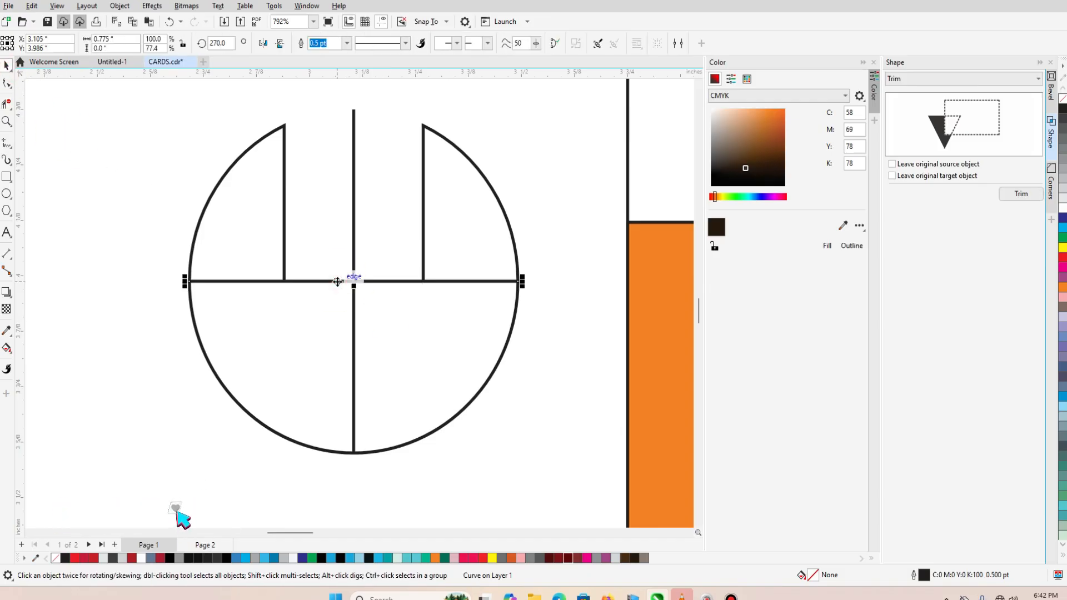
key(Delete)
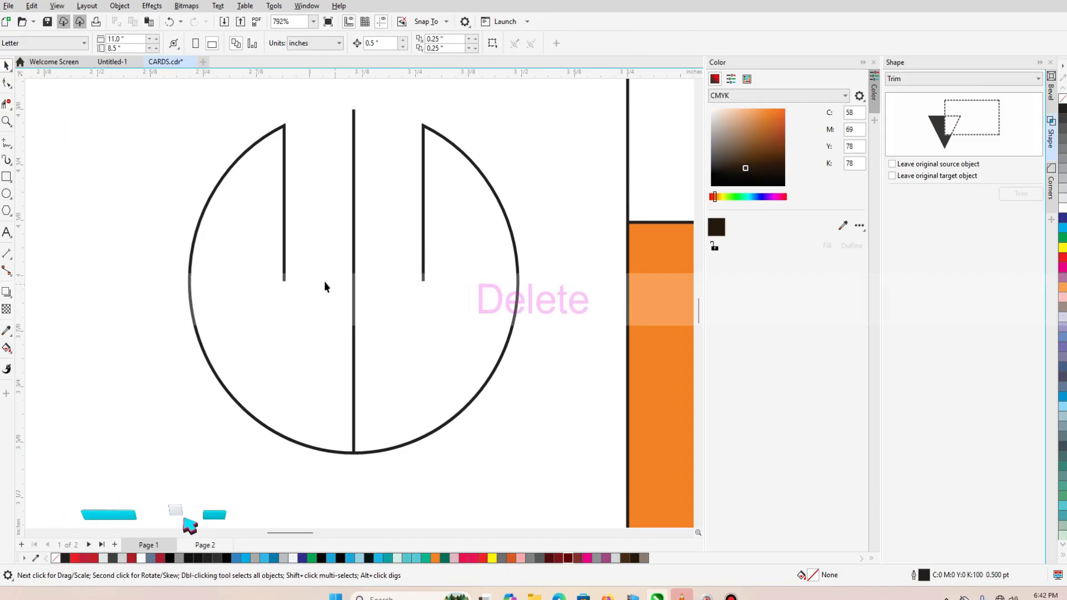
Step: Set the outline width of the cut circle and the vertical line to 4.0 pt
click(283, 140)
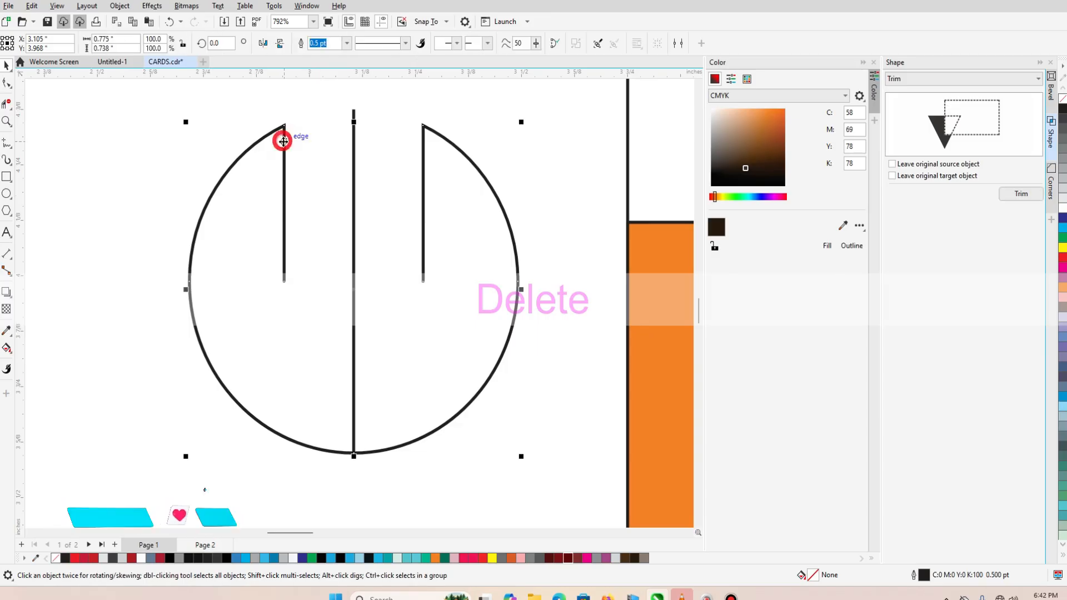
shift+click(354, 138)
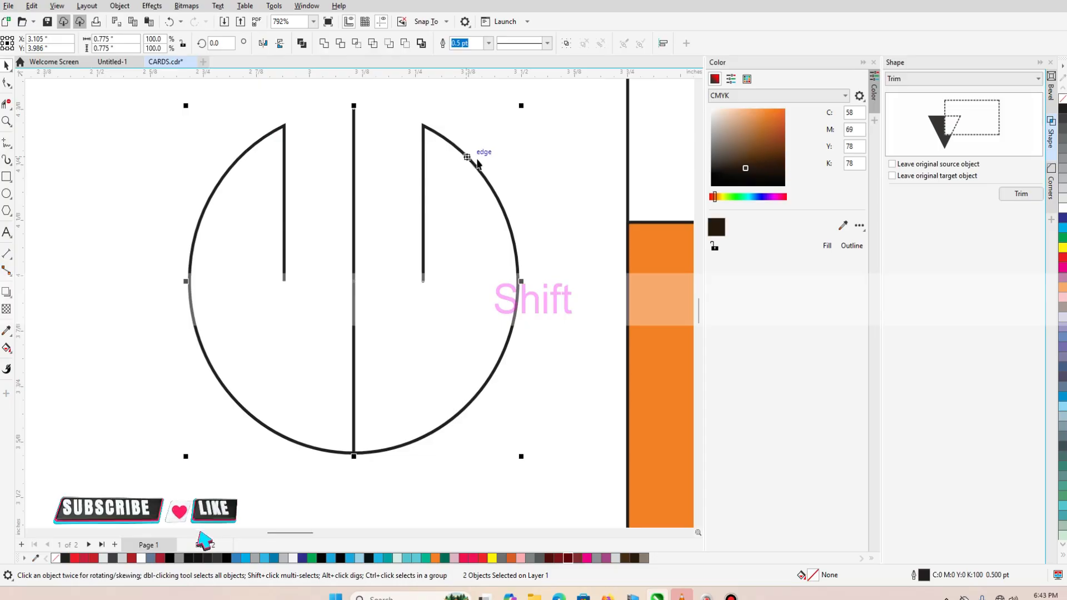
click(488, 43)
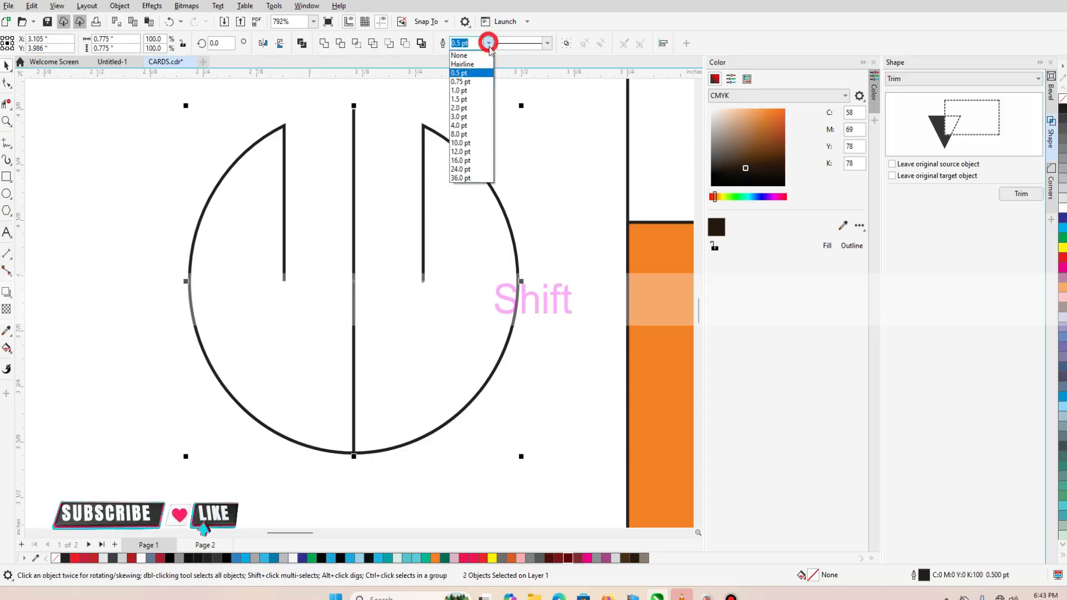
click(474, 143)
click(489, 43)
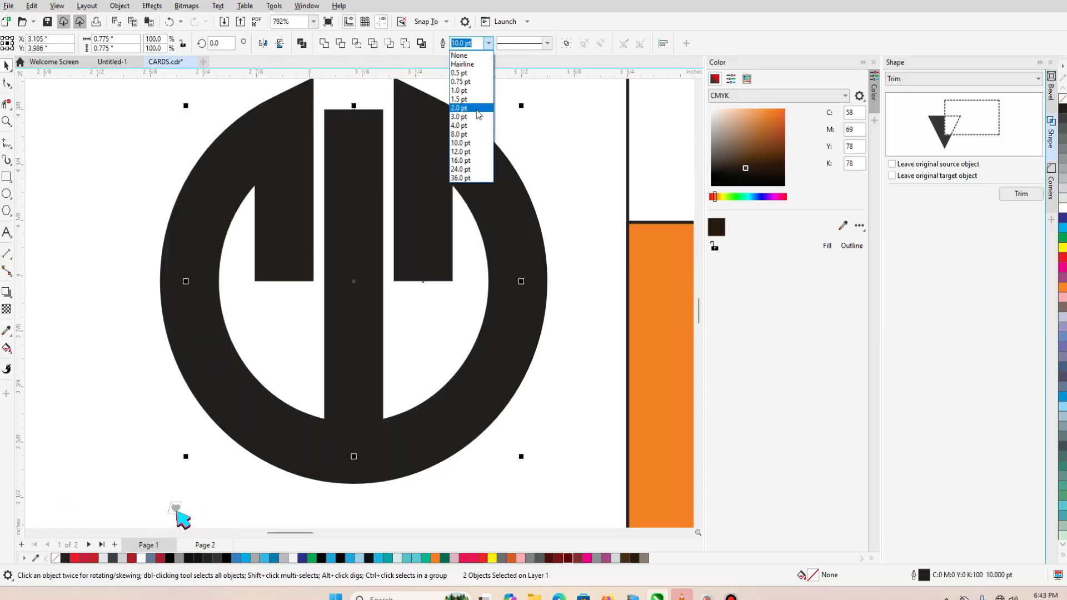
click(472, 127)
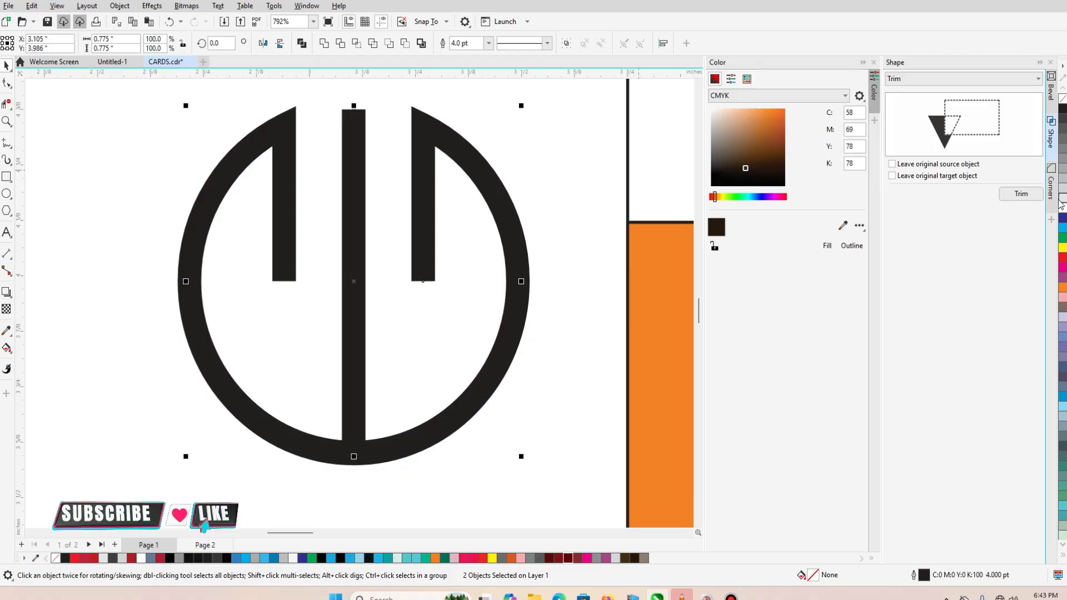
Step: Give the selected circle and vertical line rounded corners and round line caps, and make their outlines scale with the object
click(312, 7)
mouse_move(344, 161)
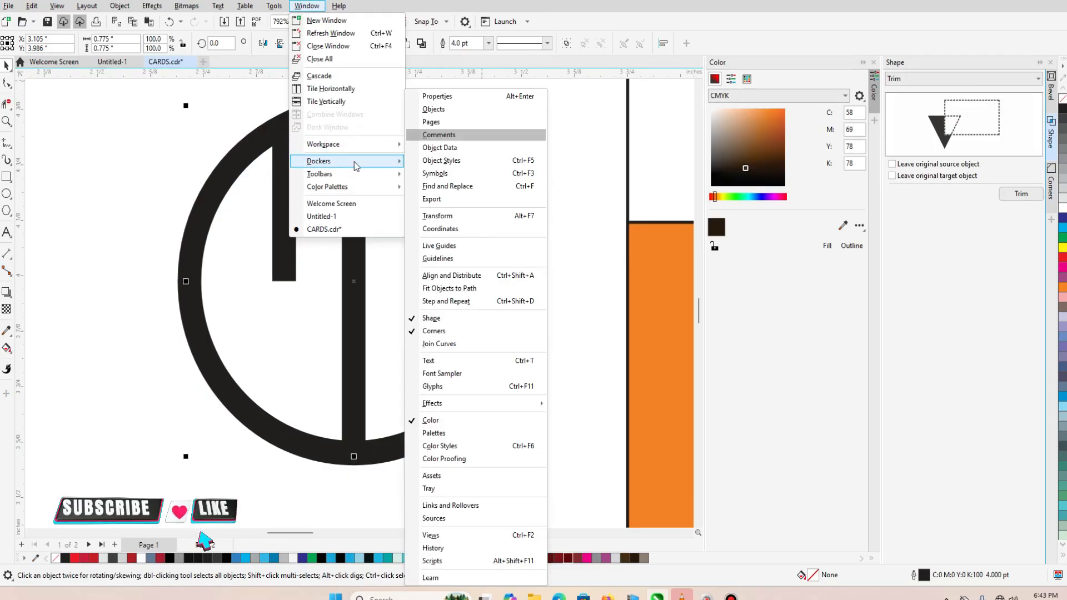
click(448, 97)
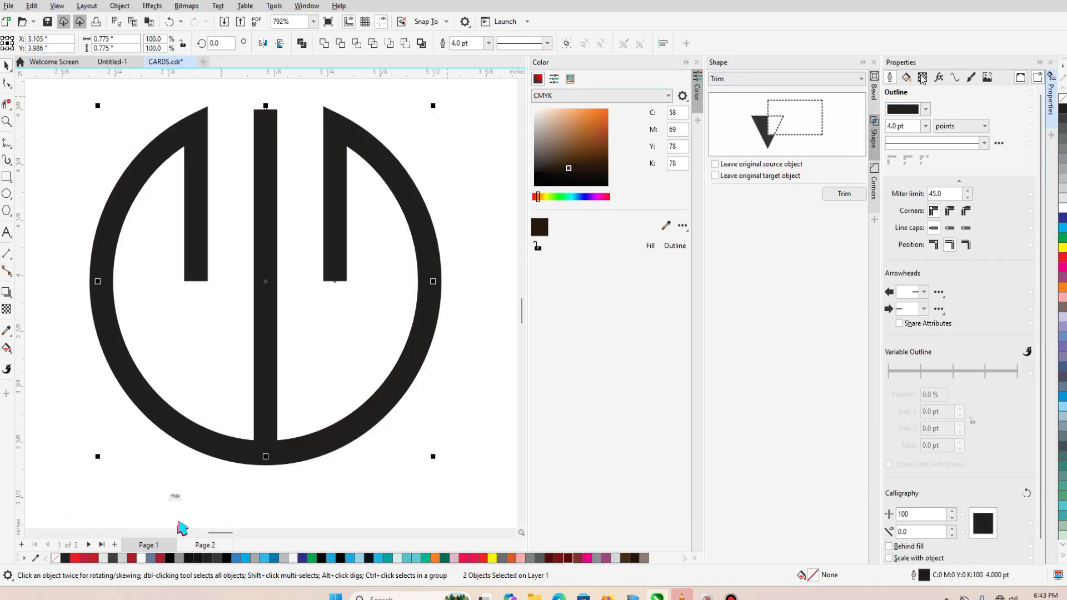
click(950, 212)
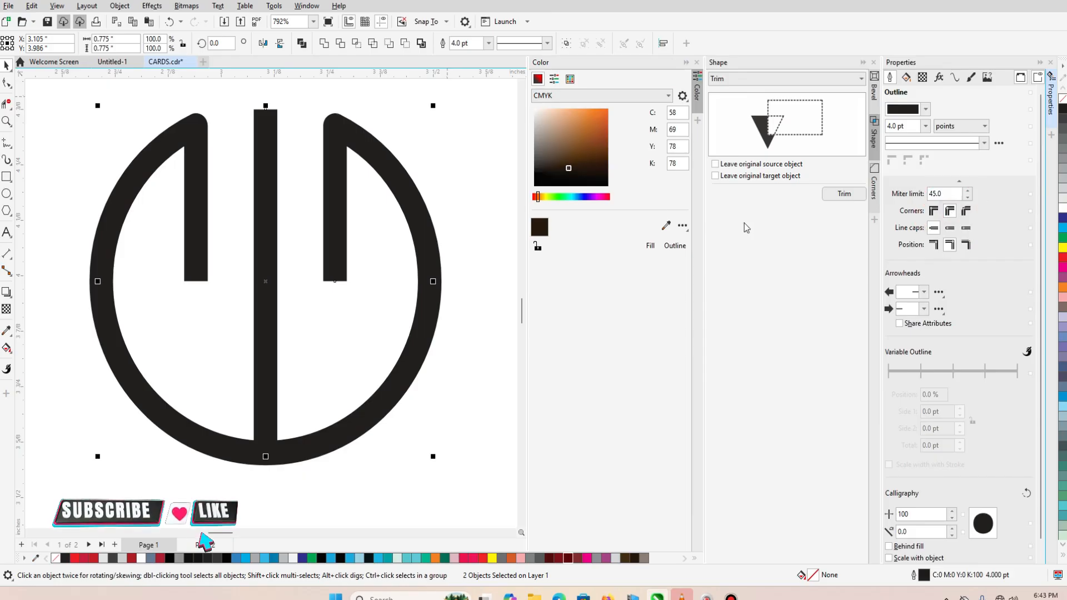
click(949, 228)
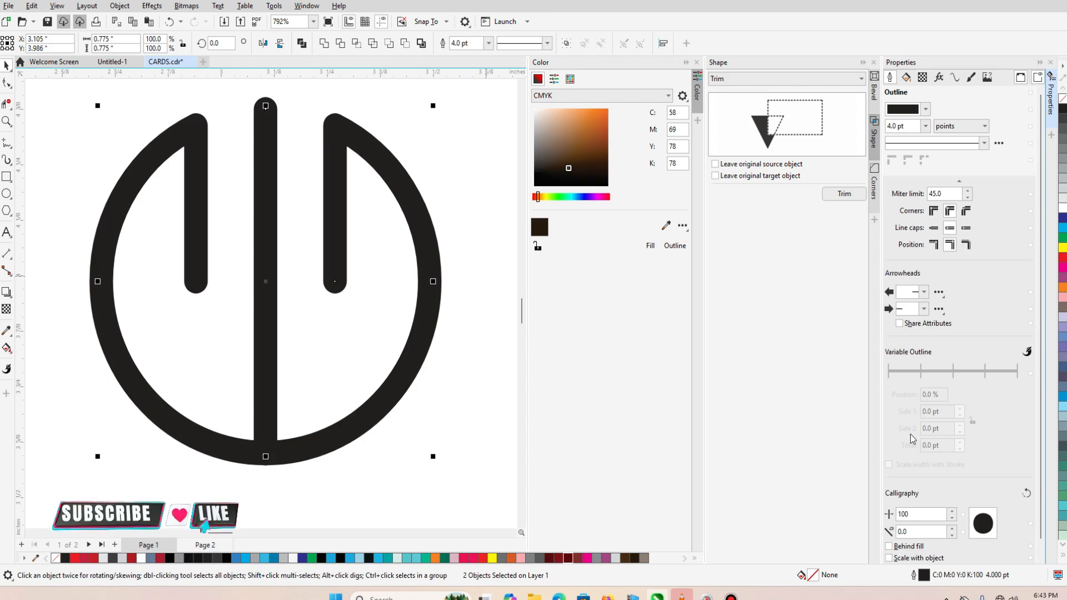
click(889, 558)
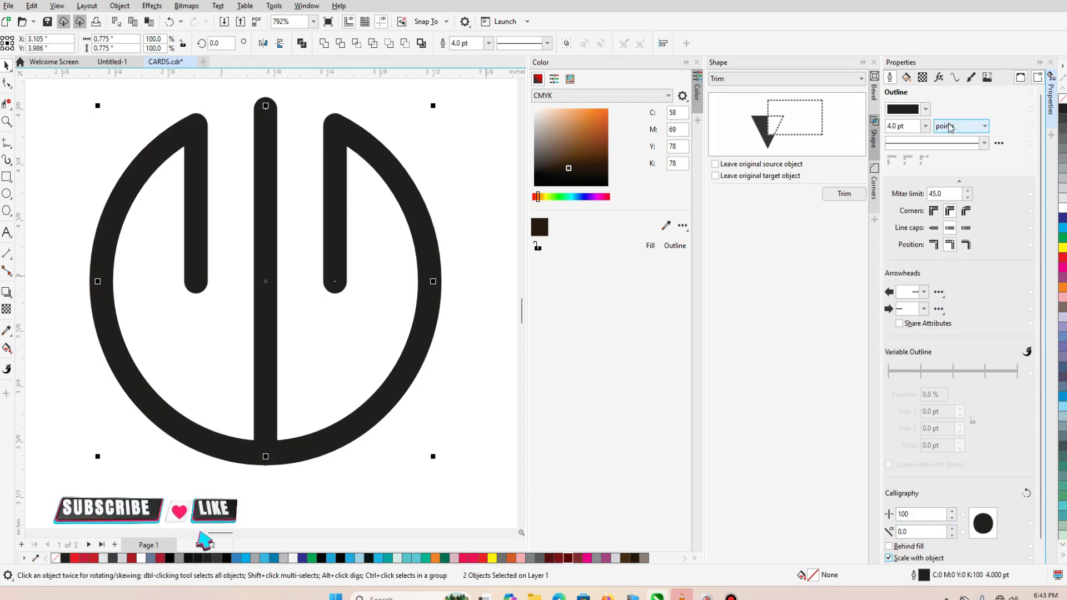
click(1040, 63)
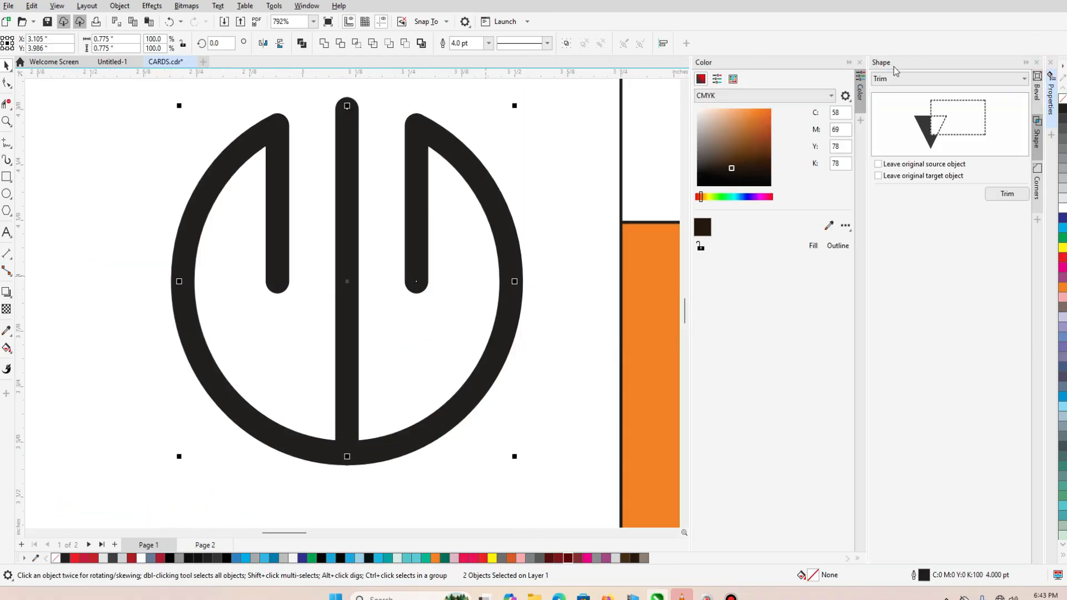
click(1026, 62)
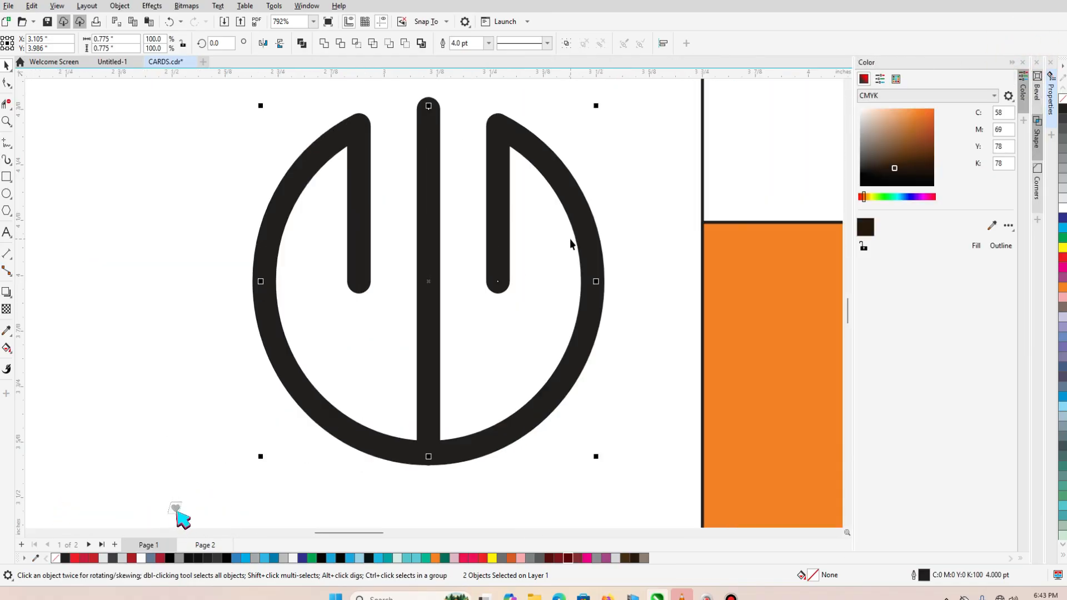
Step: Scale the logo symbol to about 0.39 inch, place it on the lower part of the black tab, and give it an orange 4.0 pt outline
key(F3)
key(F4)
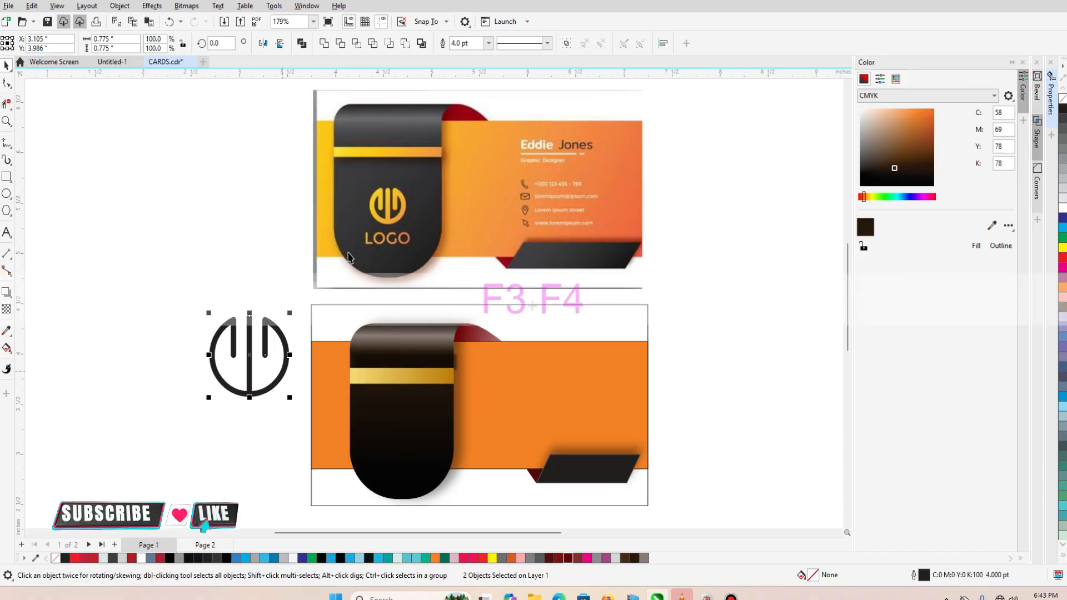
drag(195, 305, 400, 443)
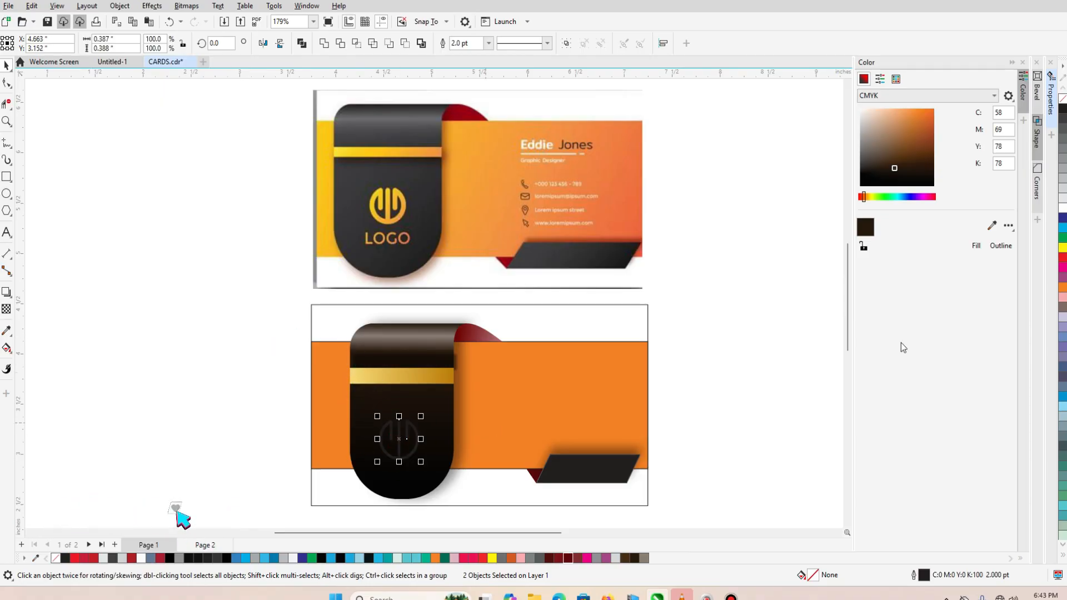
right_click(1063, 288)
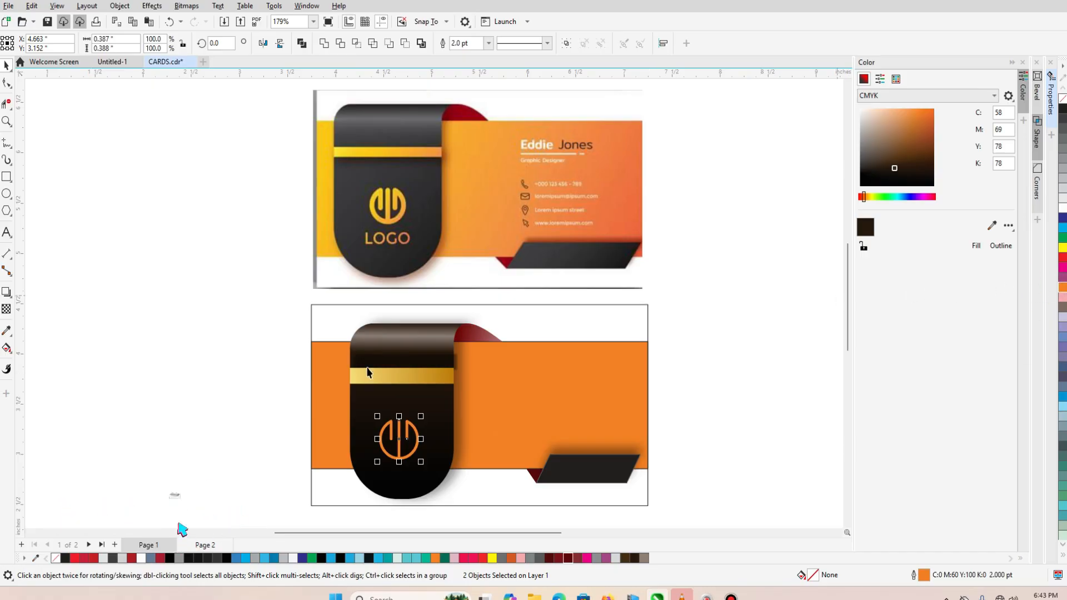
click(489, 43)
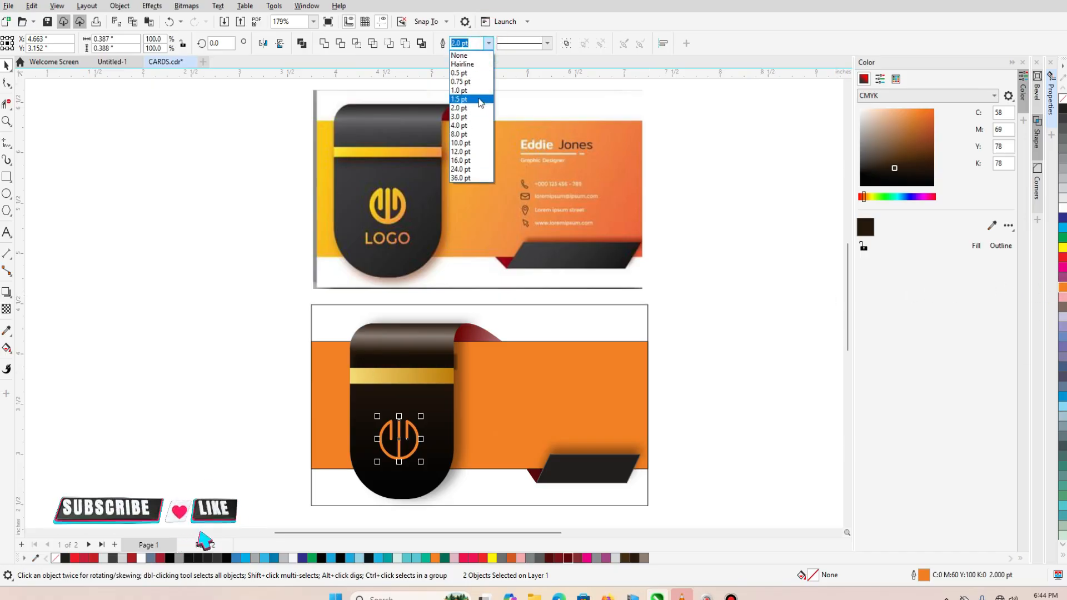
click(472, 122)
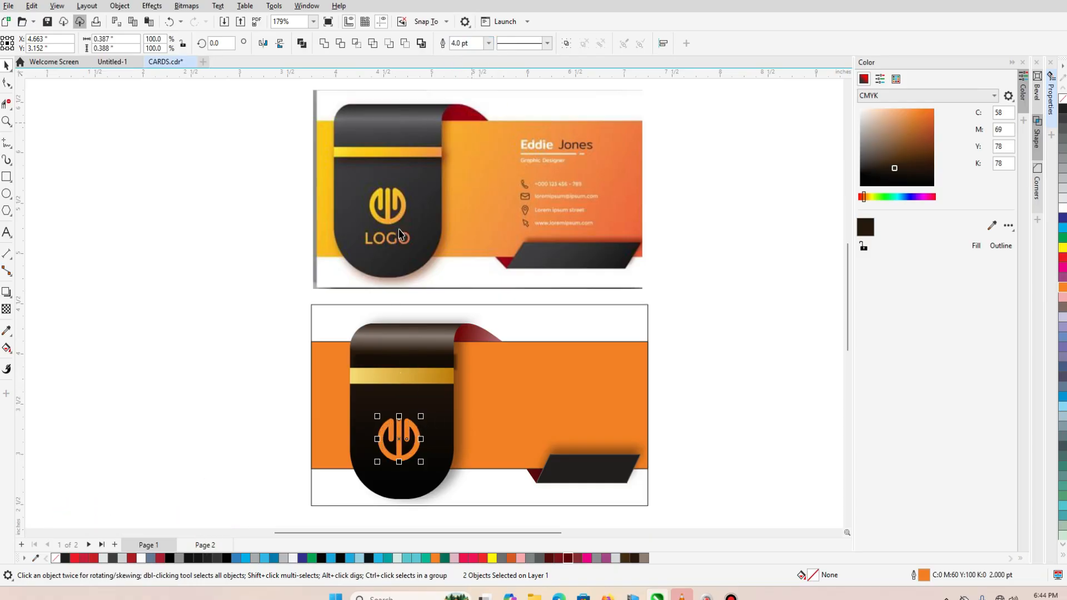
click(247, 371)
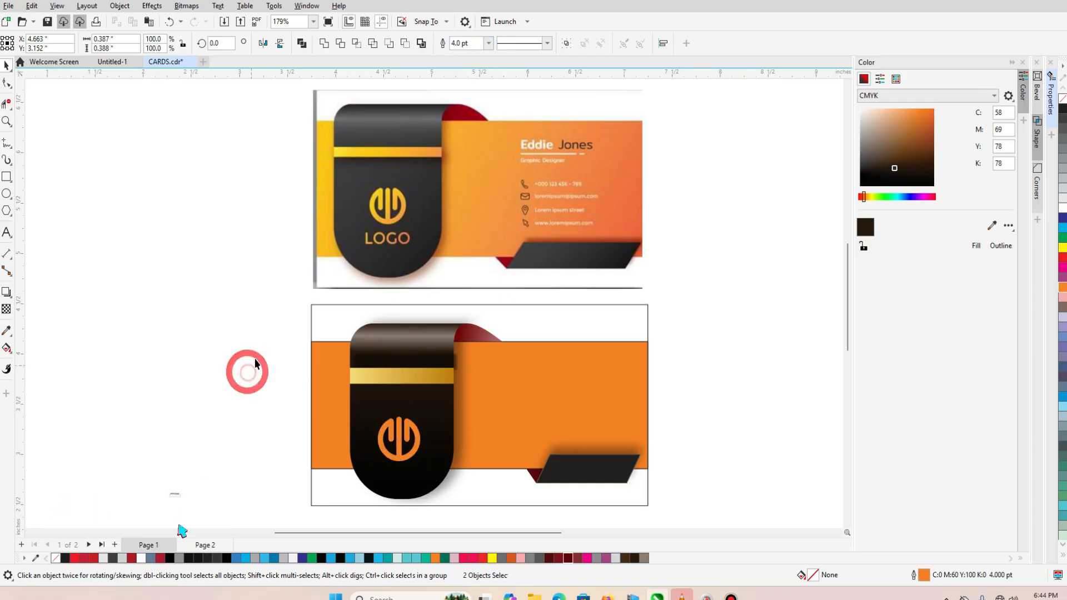
Step: Add the text LOGO in 12 pt Arial on the empty area beside the card
click(6, 233)
click(161, 287)
text(LOGO)
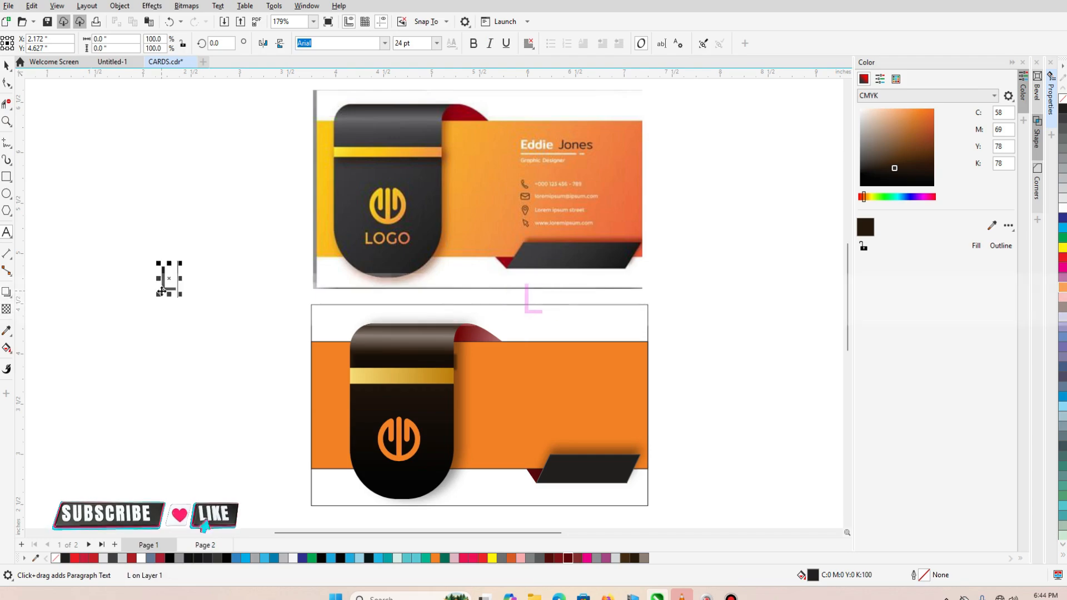
click(7, 64)
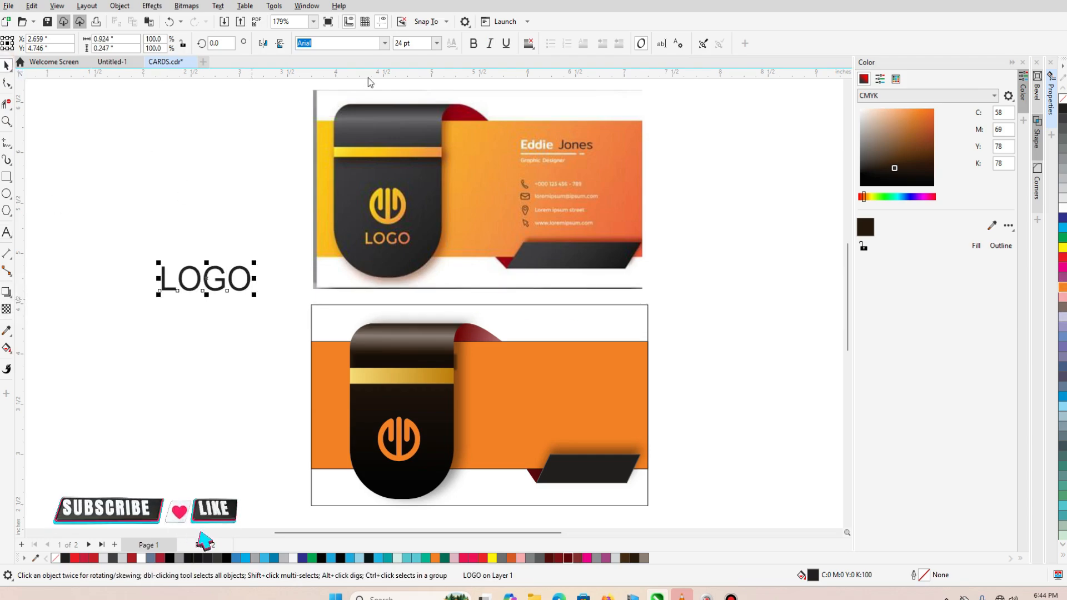
click(416, 45)
text(12)
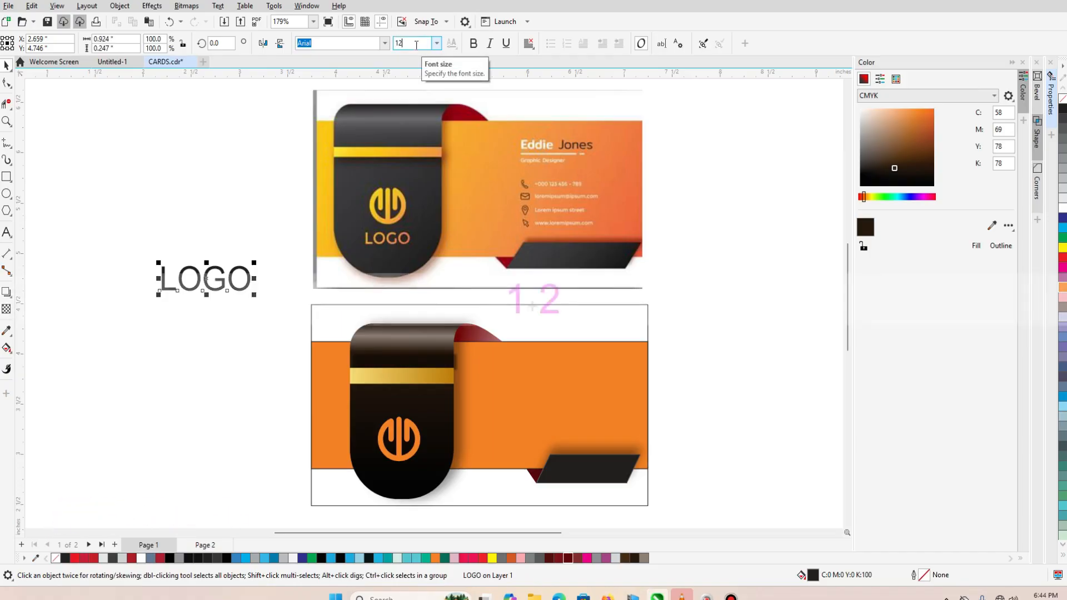
key(Return)
Step: Place the LOGO text just below the circular symbol on the black tab and color its fill and outline orange
drag(188, 284, 403, 477)
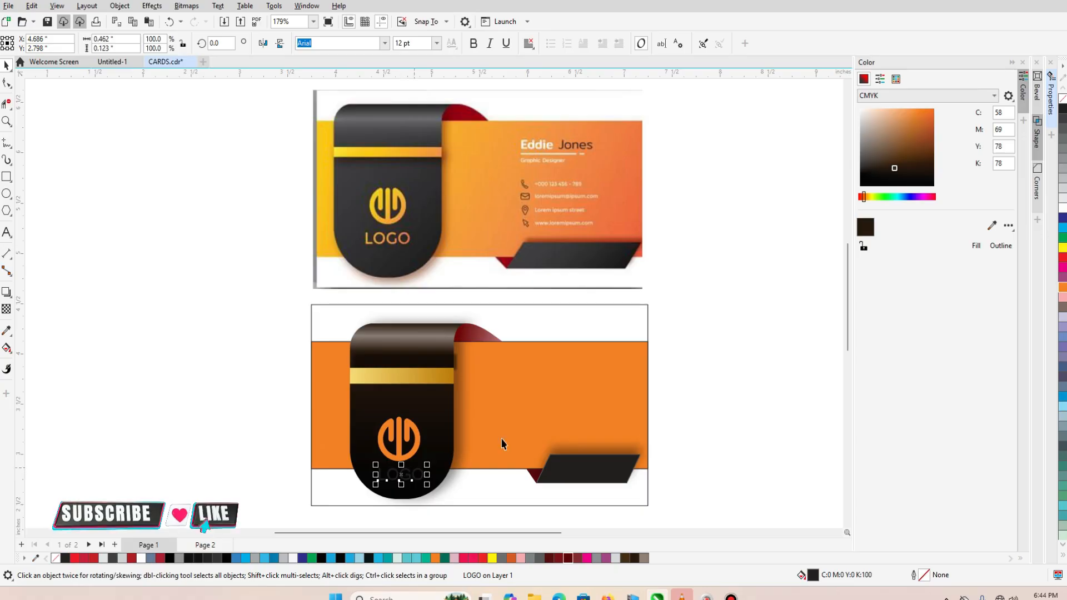
click(1063, 287)
right_click(1063, 288)
click(723, 338)
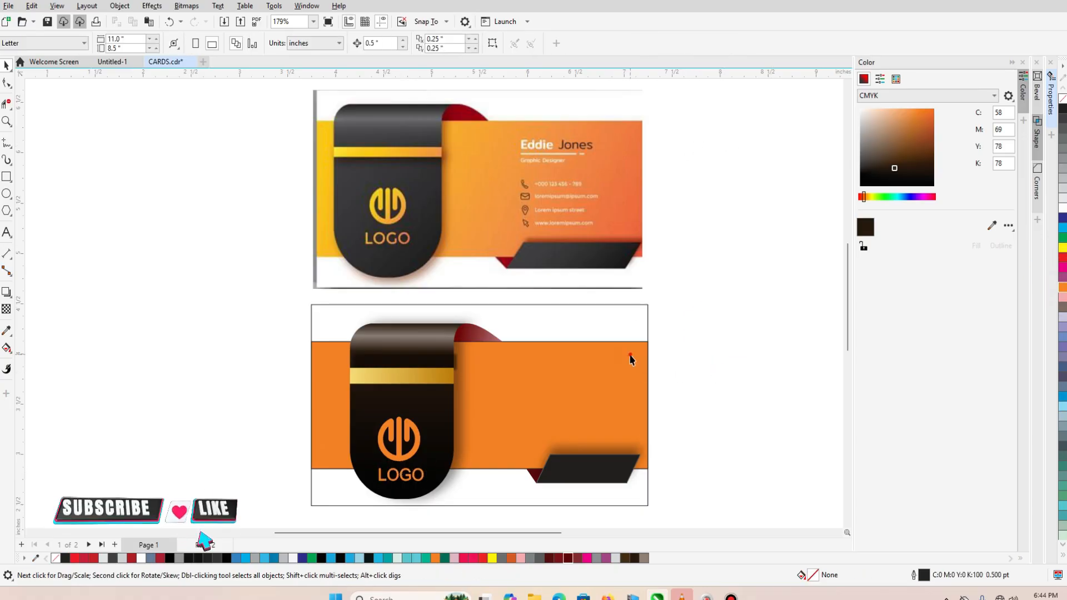
Step: Remove the orange band's outline and apply a linear fountain fill running from near its right end to its left edge
click(631, 360)
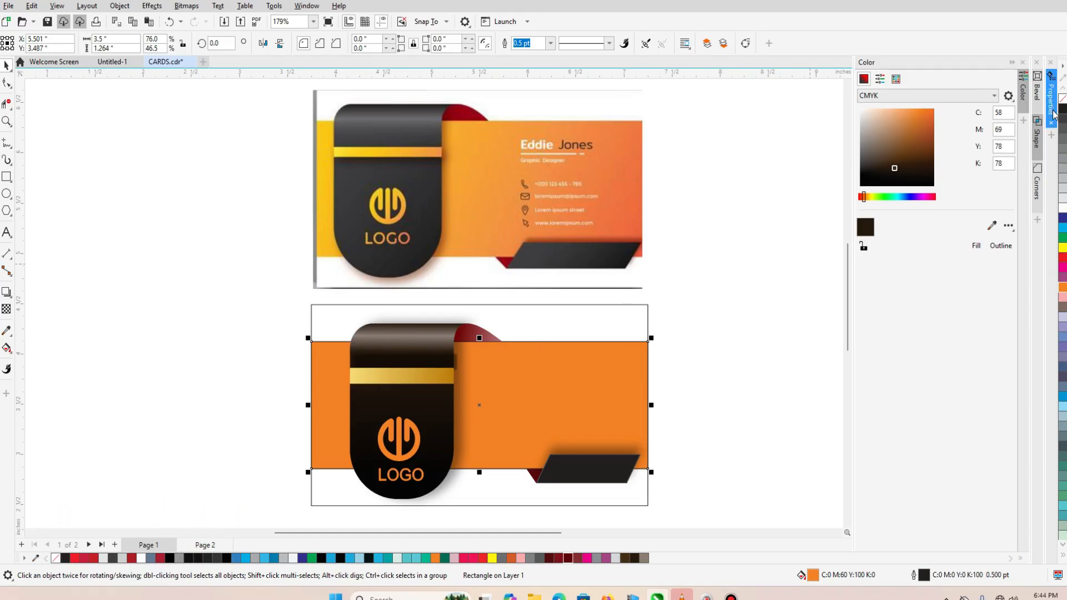
right_click(1062, 99)
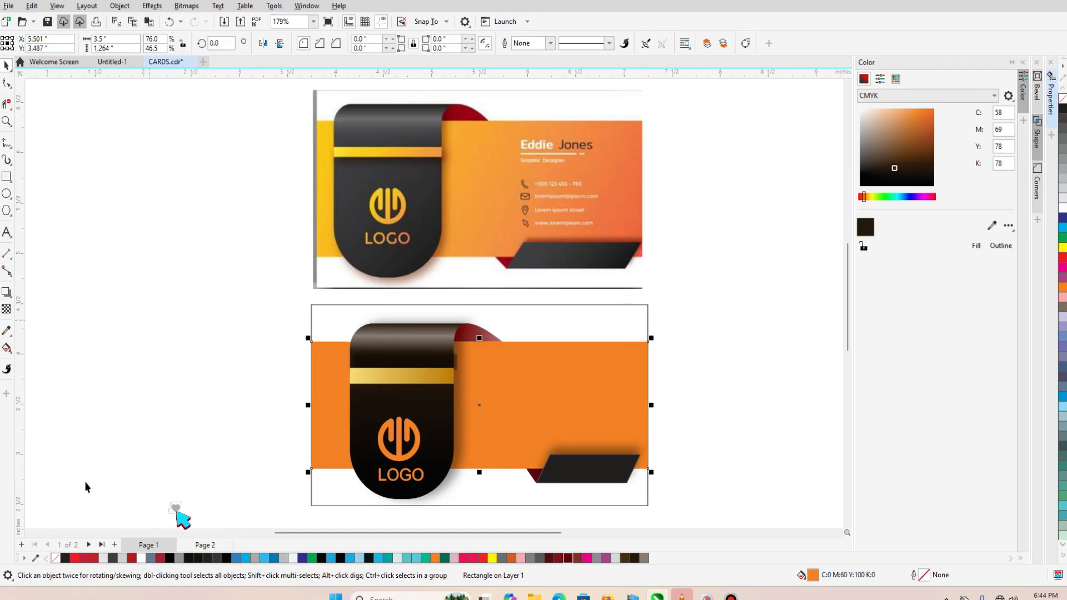
click(11, 351)
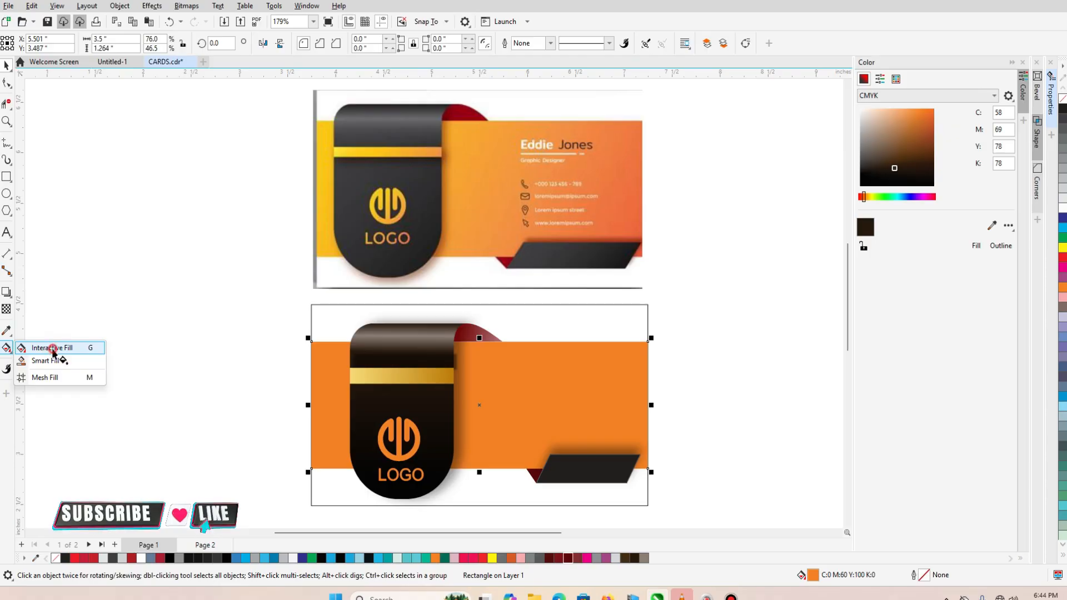
click(31, 346)
drag(631, 389, 311, 395)
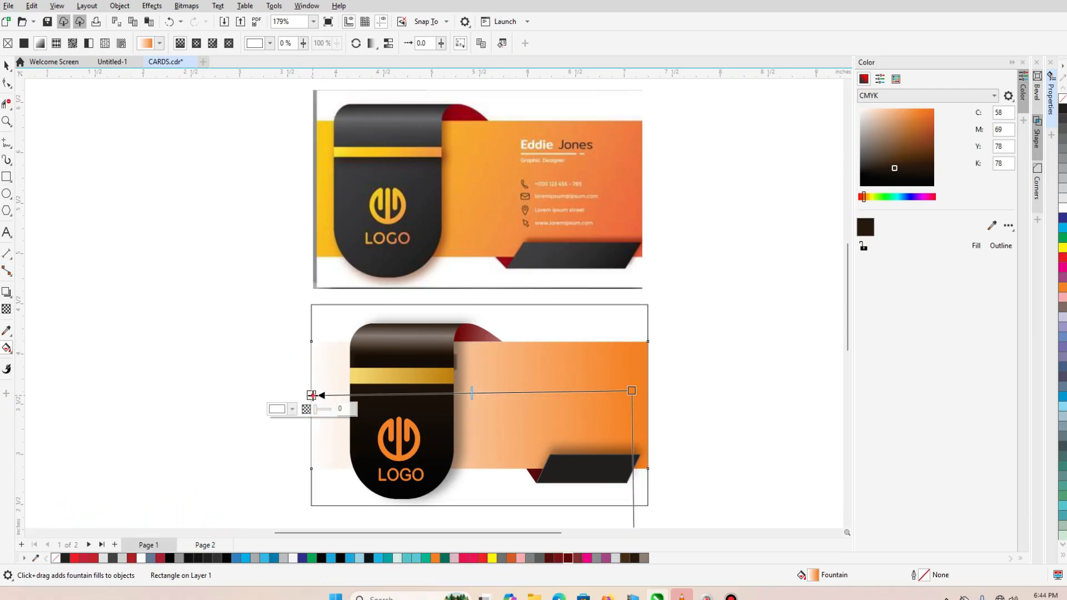
Step: Set the color at the left end of the band's gradient to pale gold #F5DCA6
click(292, 410)
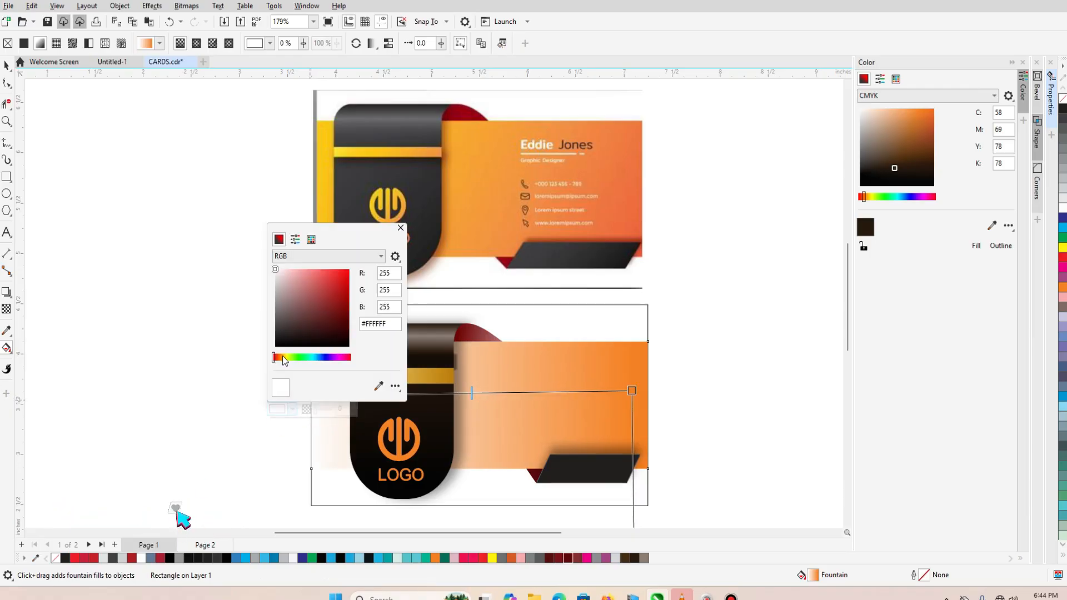
click(283, 357)
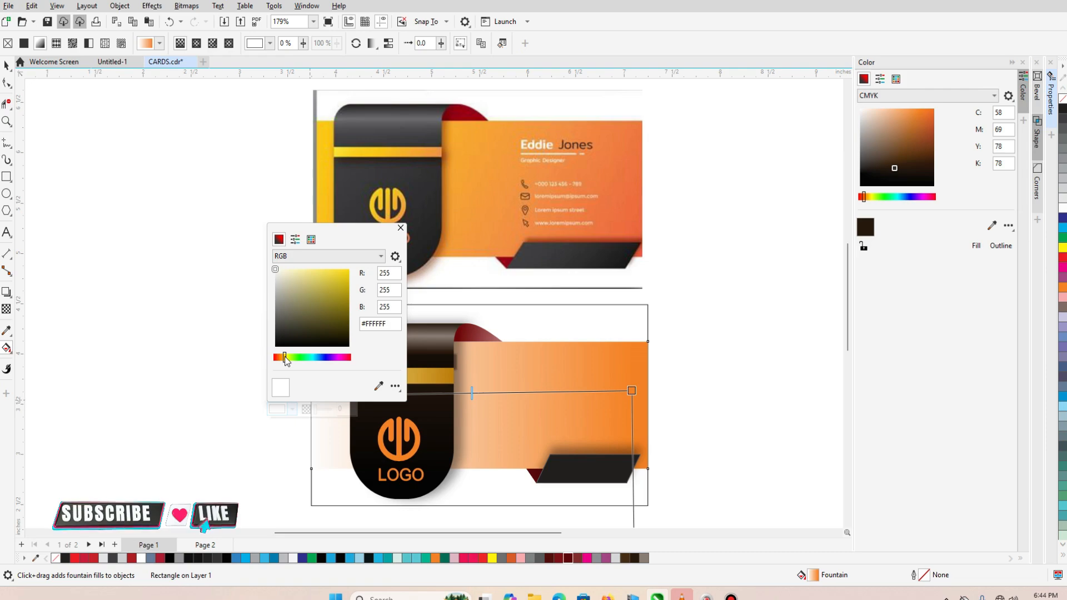
drag(284, 356, 282, 357)
click(304, 271)
click(299, 271)
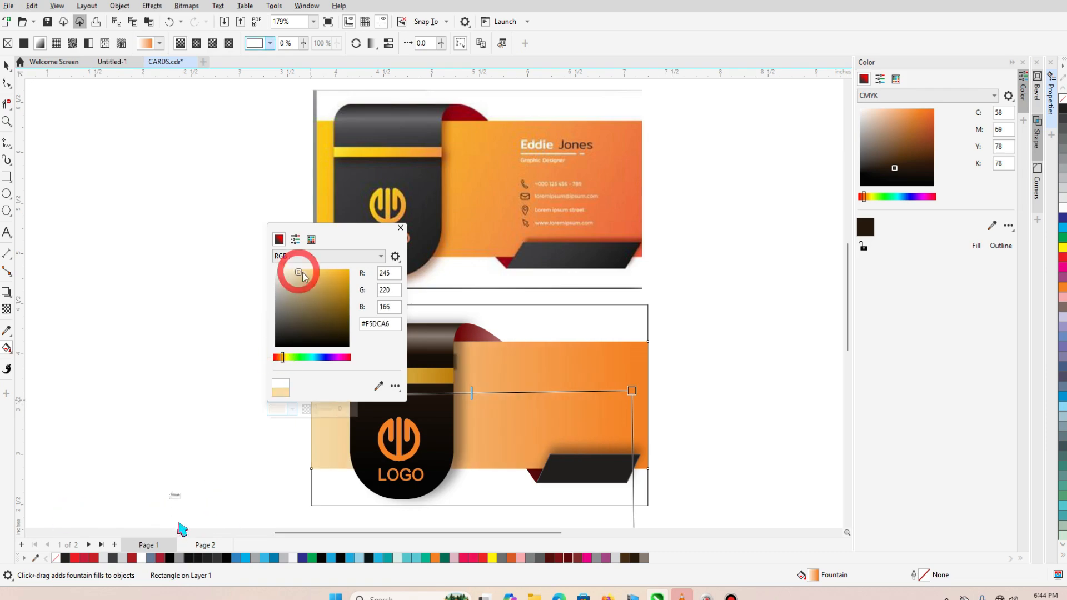
click(632, 390)
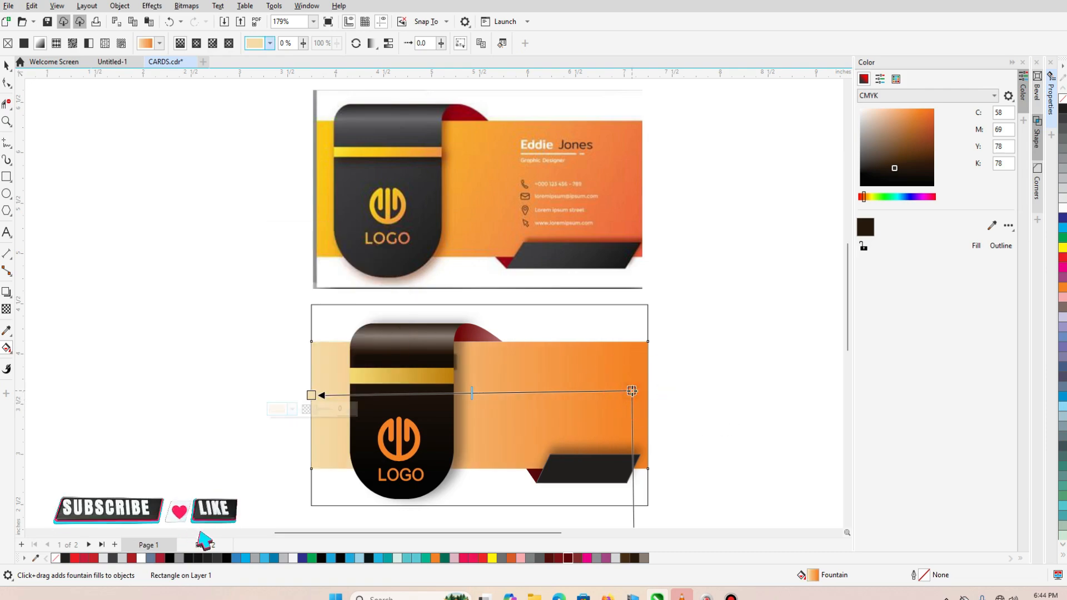
click(311, 395)
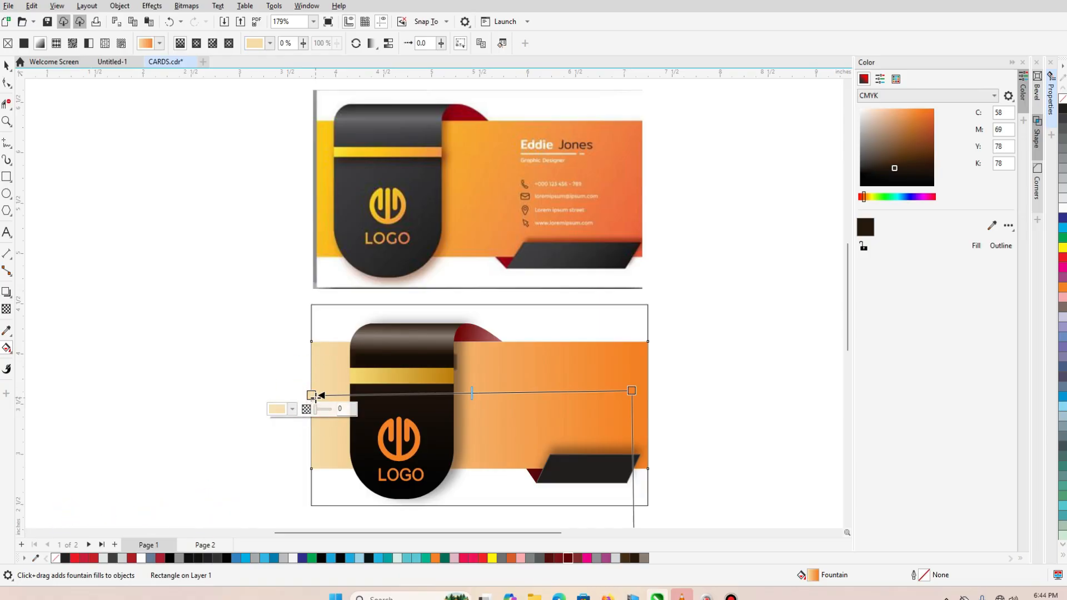
Step: Extend the gradient's start to the band's right edge and set that end to dark orange C11 M78 Y100 K2
drag(632, 391, 644, 393)
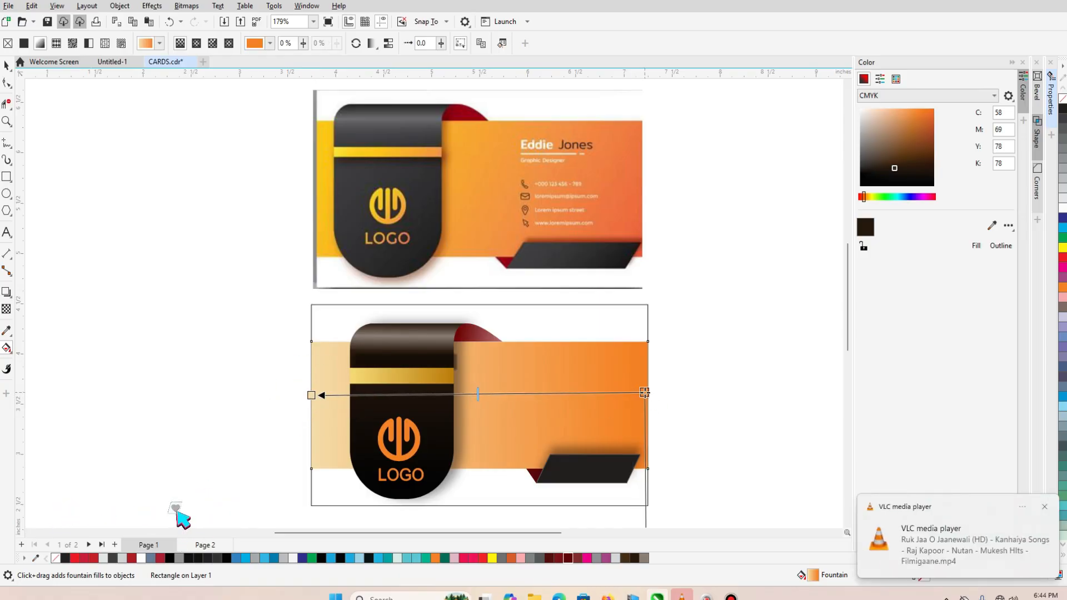
click(645, 393)
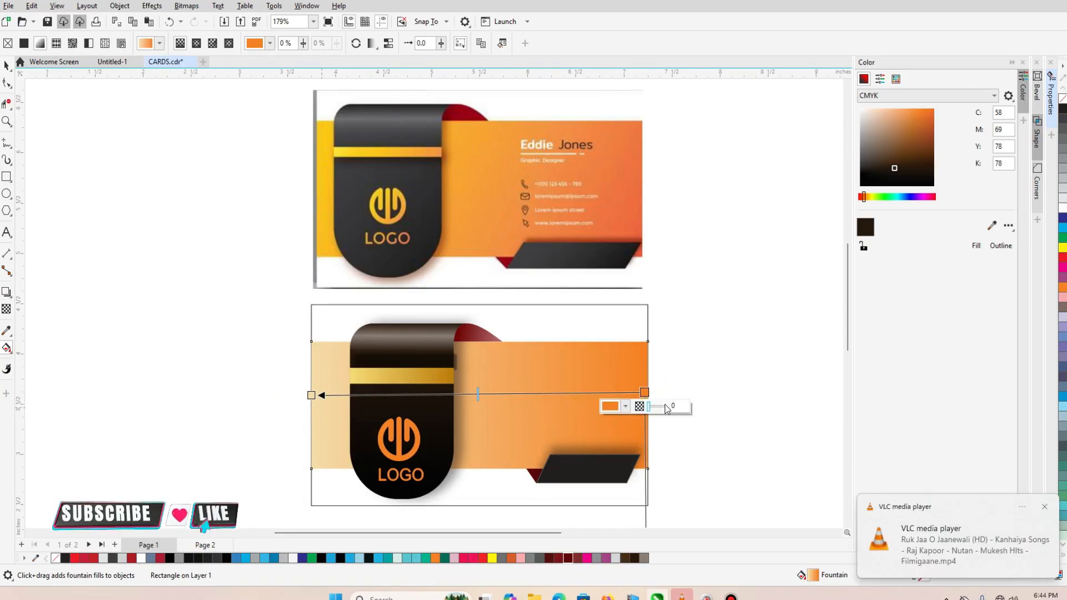
click(625, 406)
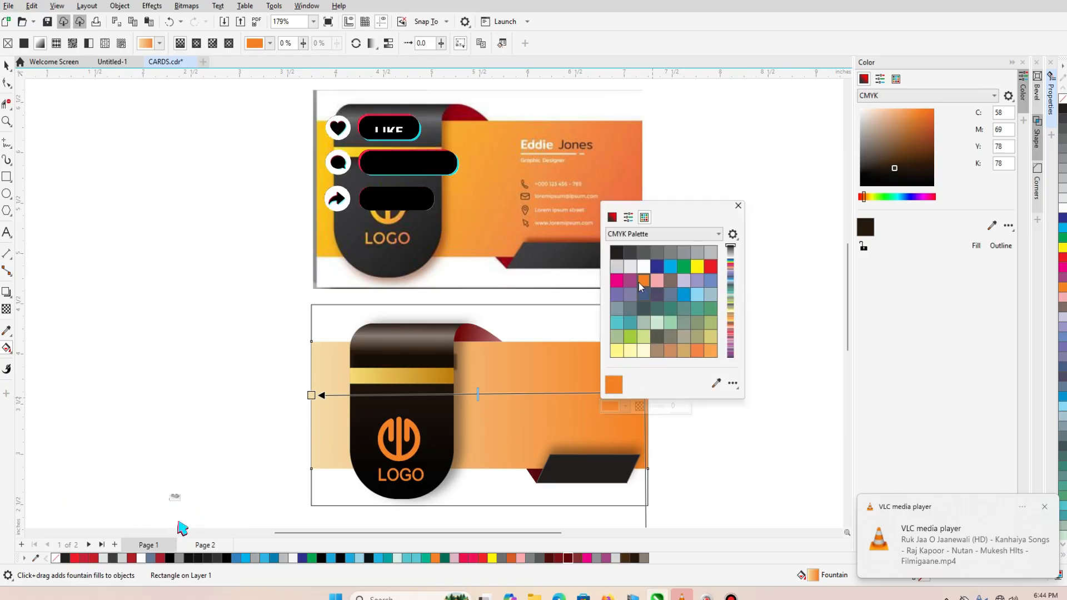
click(628, 217)
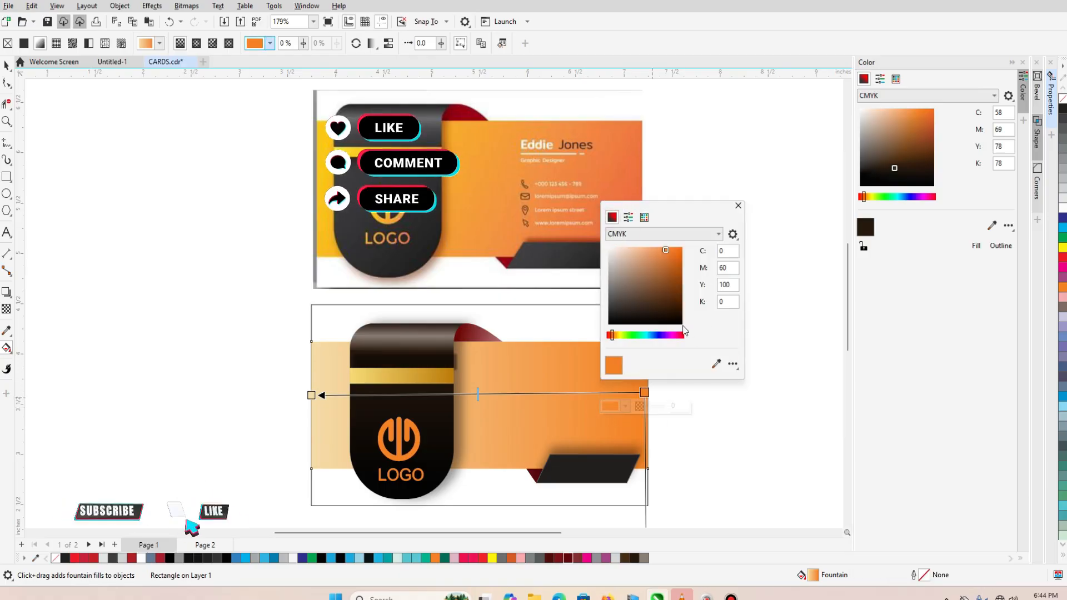
click(678, 276)
click(674, 256)
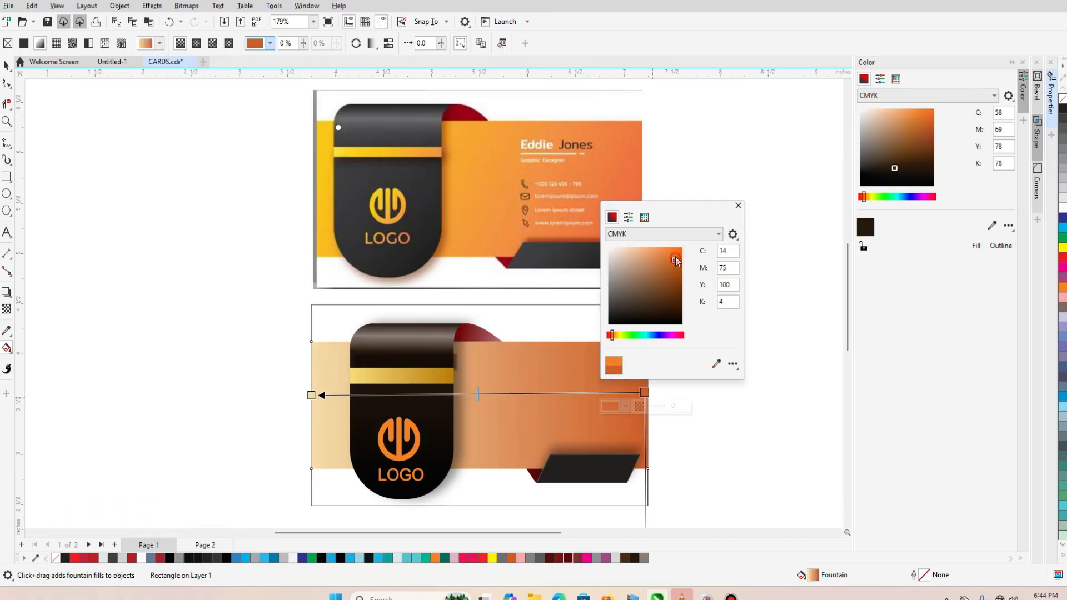
click(672, 253)
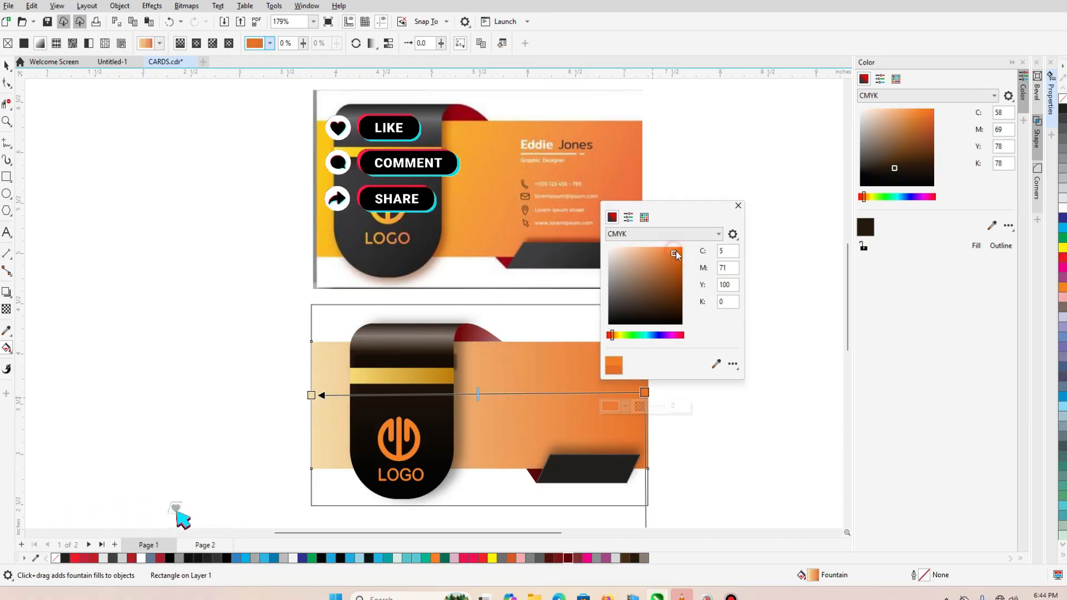
click(679, 258)
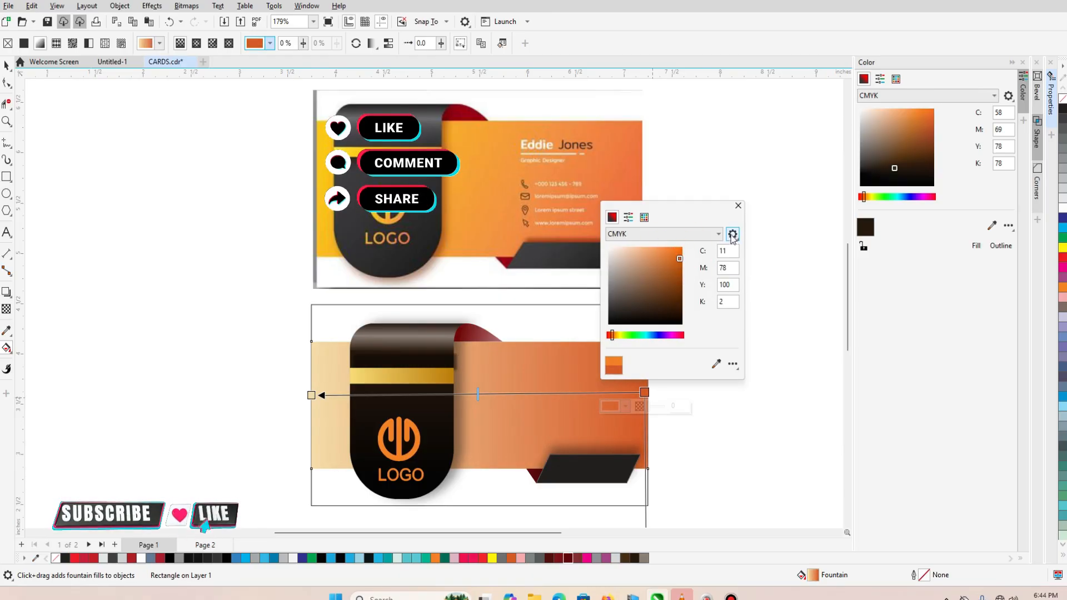
click(6, 66)
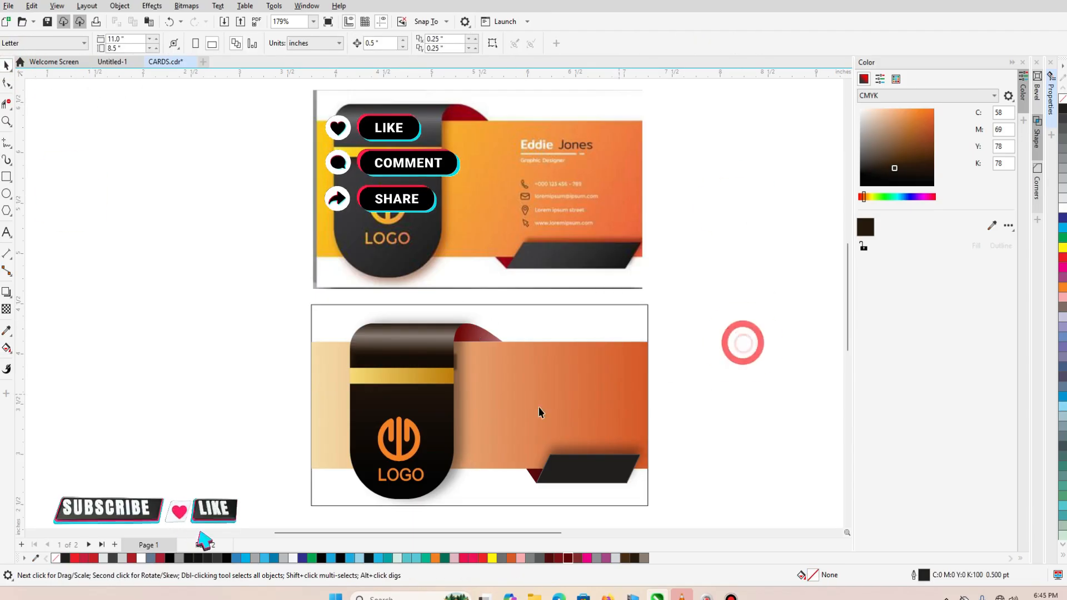